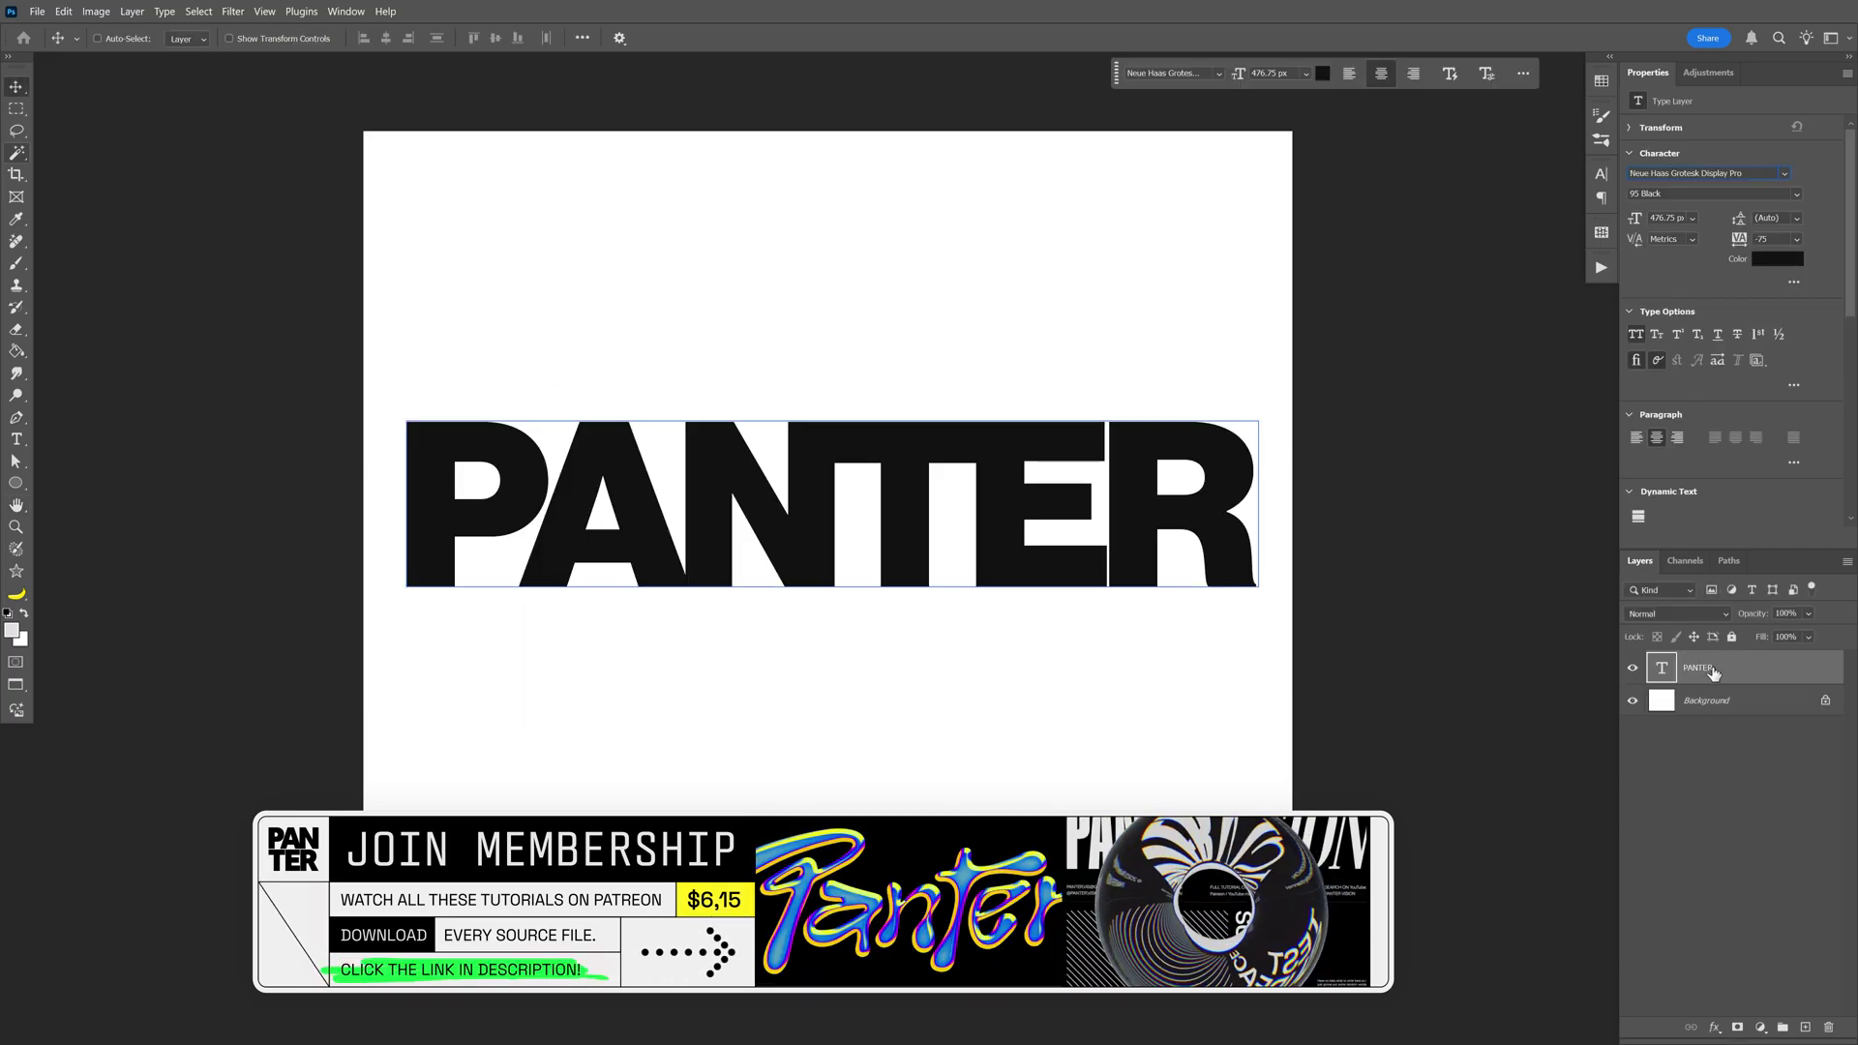
- Convert the PANTER type layer into an embedded smart object
right_click(1728, 671)
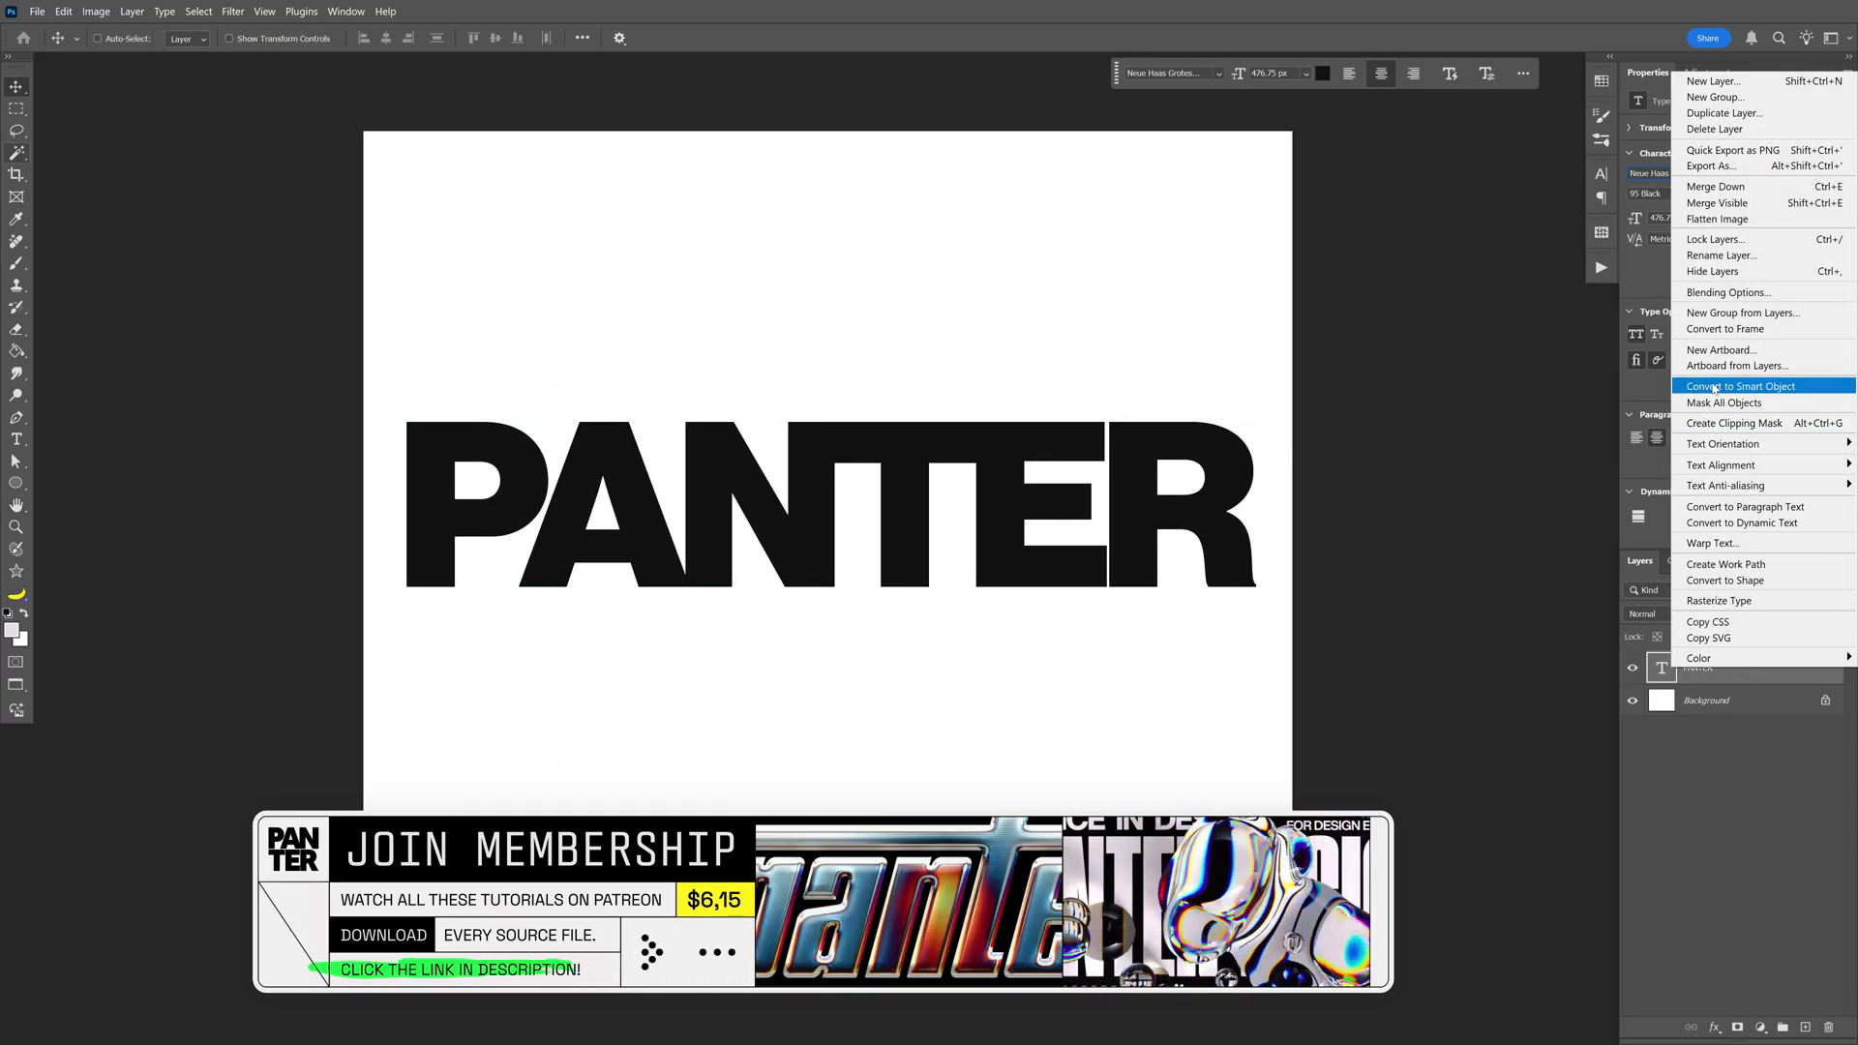
click(1808, 391)
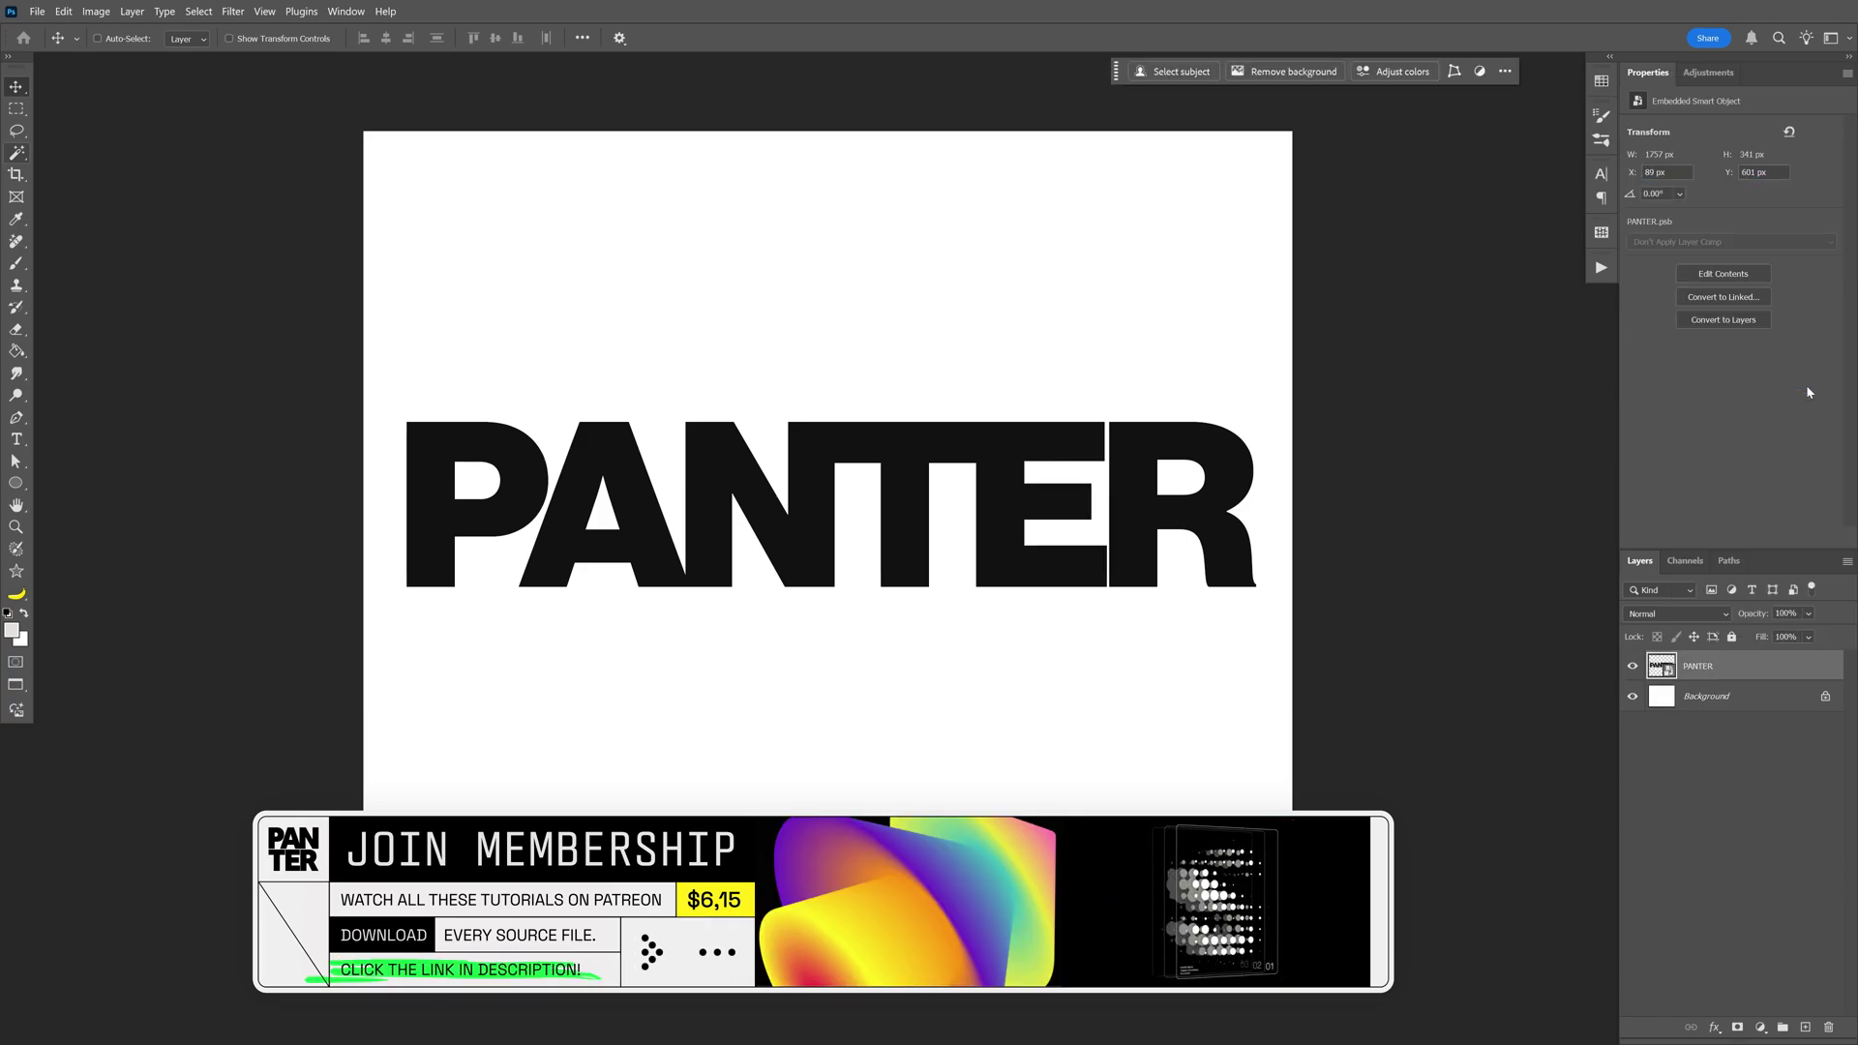
- Stretch the PANTER smart object to 109.28% so it spans the canvas width
key(ctrl+t)
scroll(933, 503, up, 1)
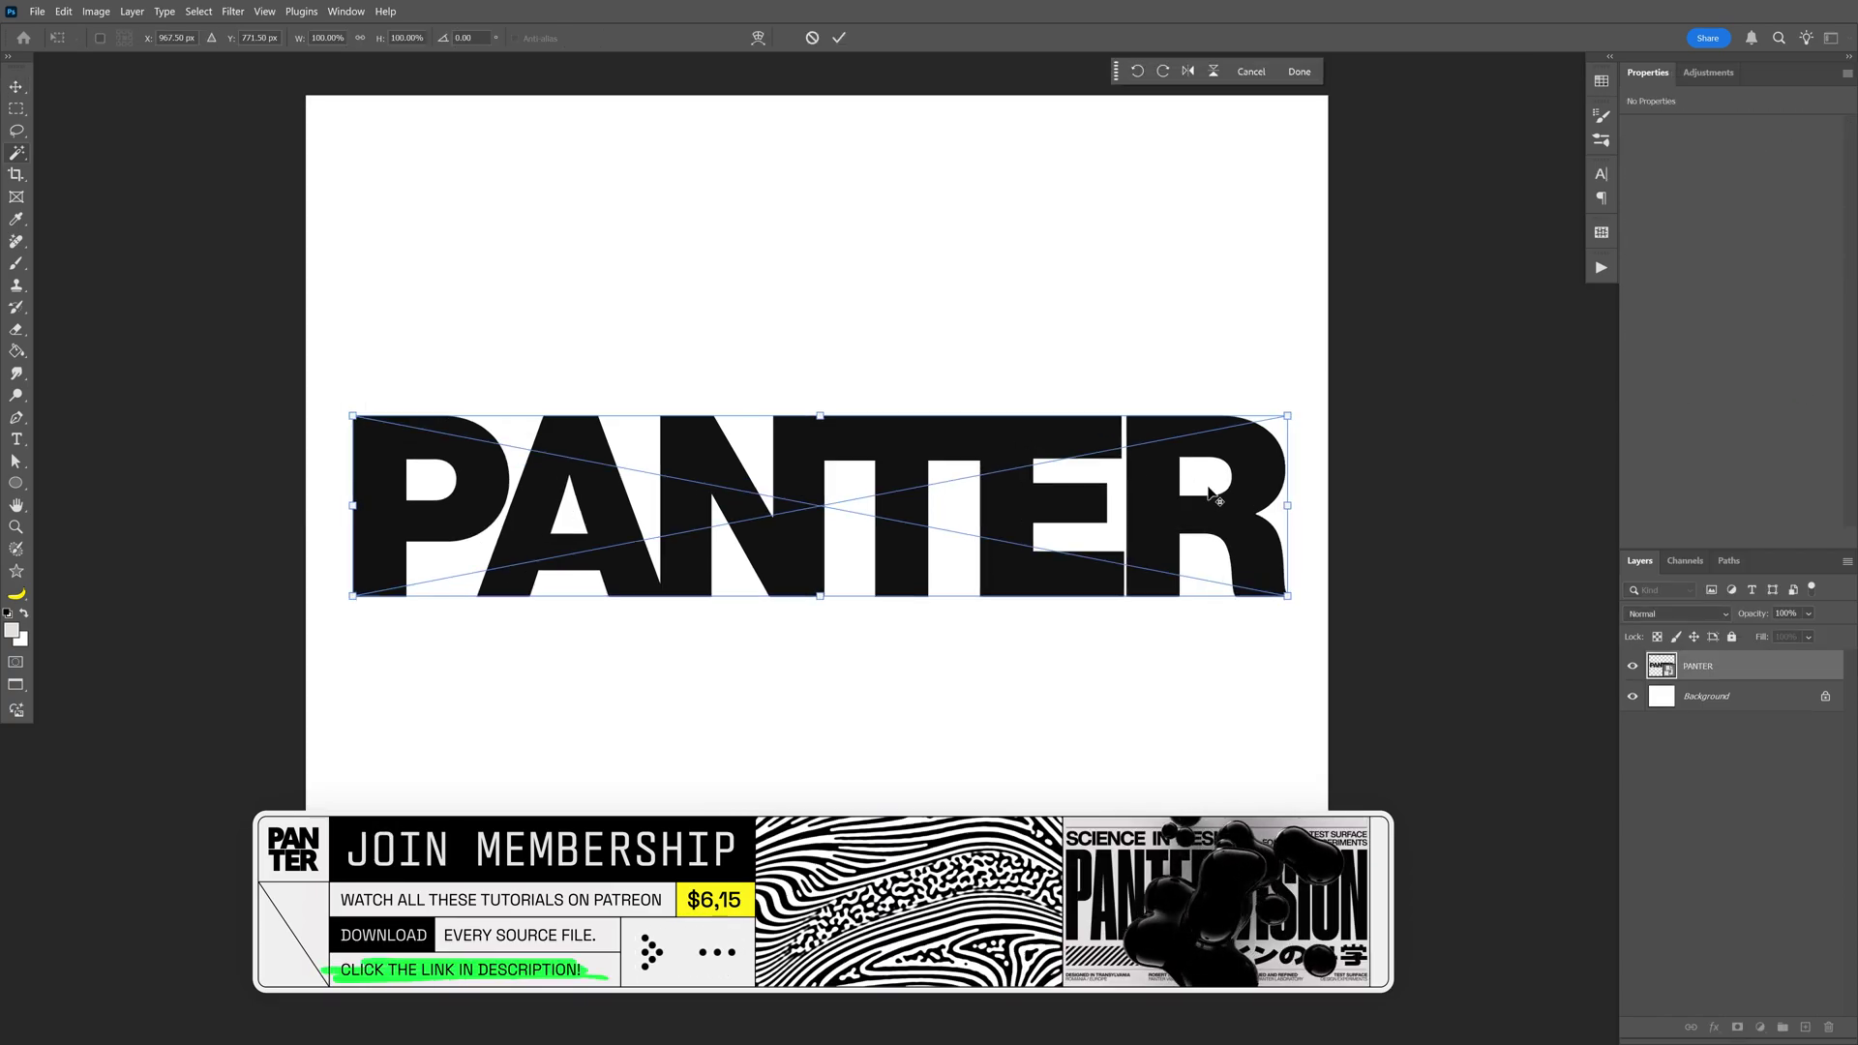
drag(1275, 503, 1328, 505)
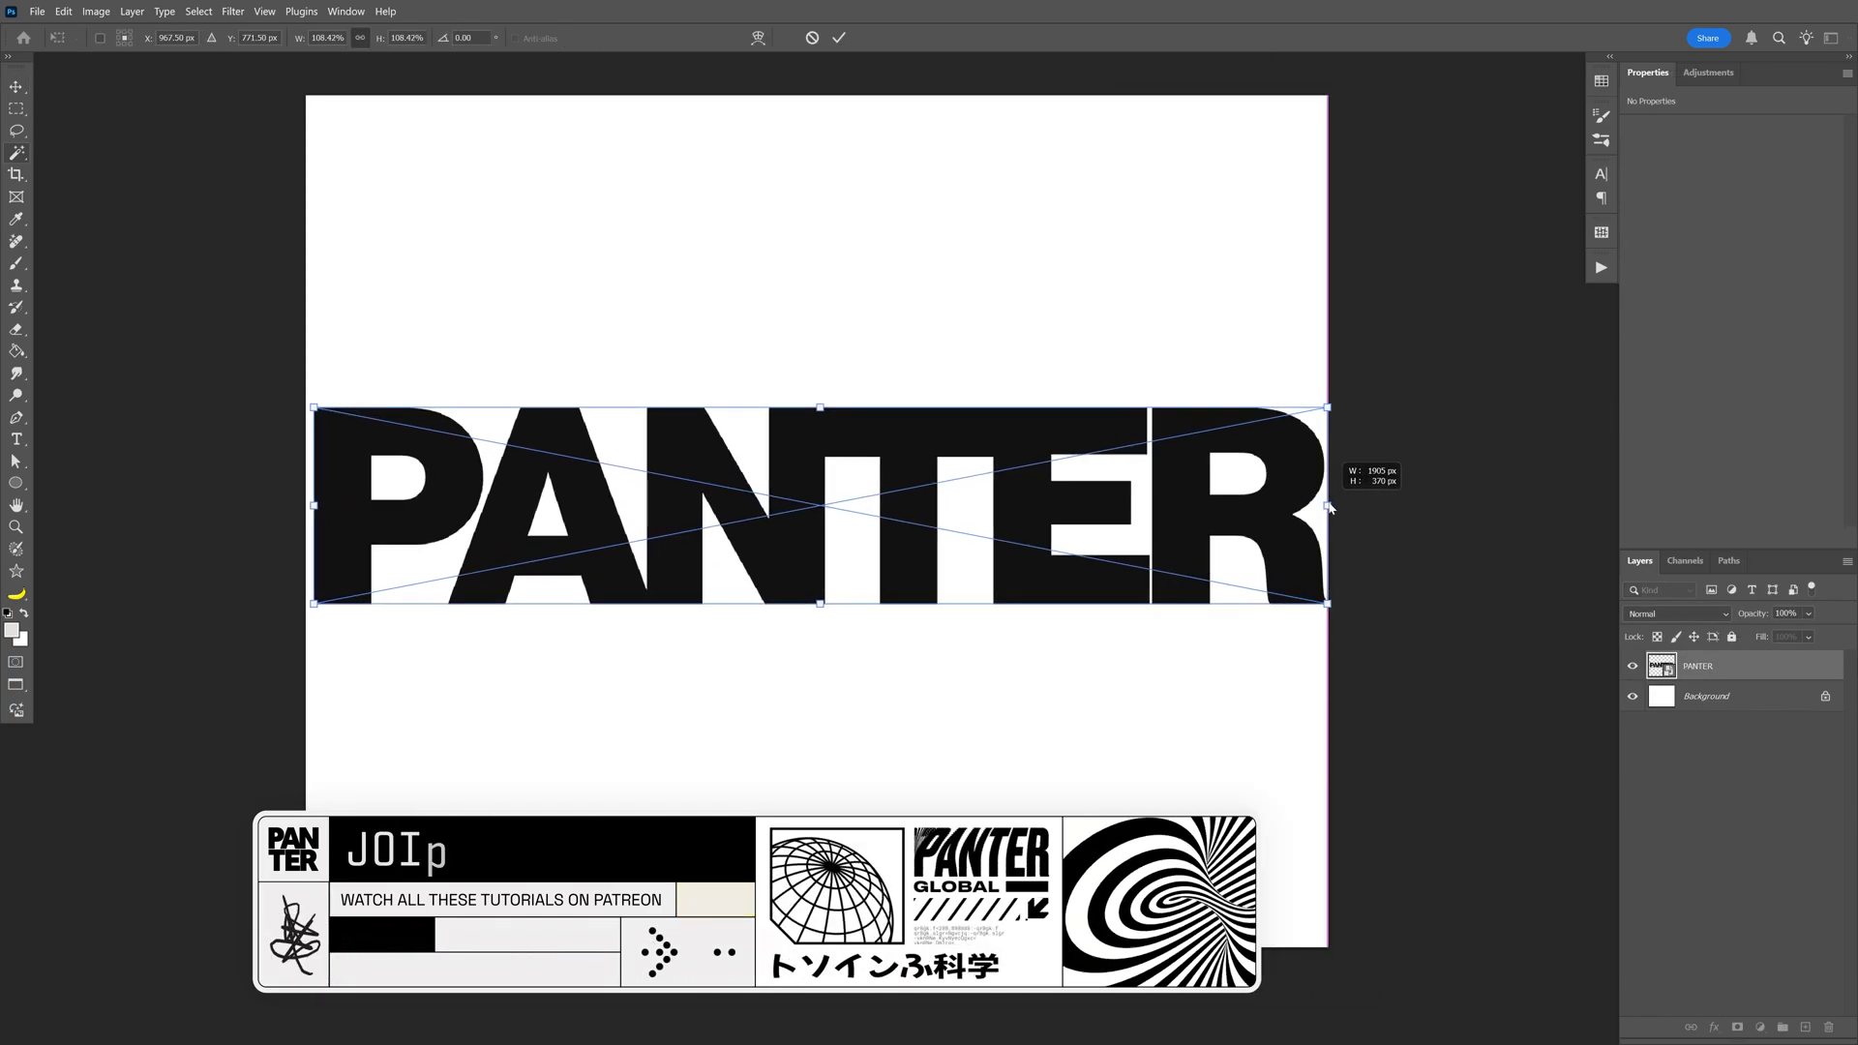
drag(308, 505, 306, 506)
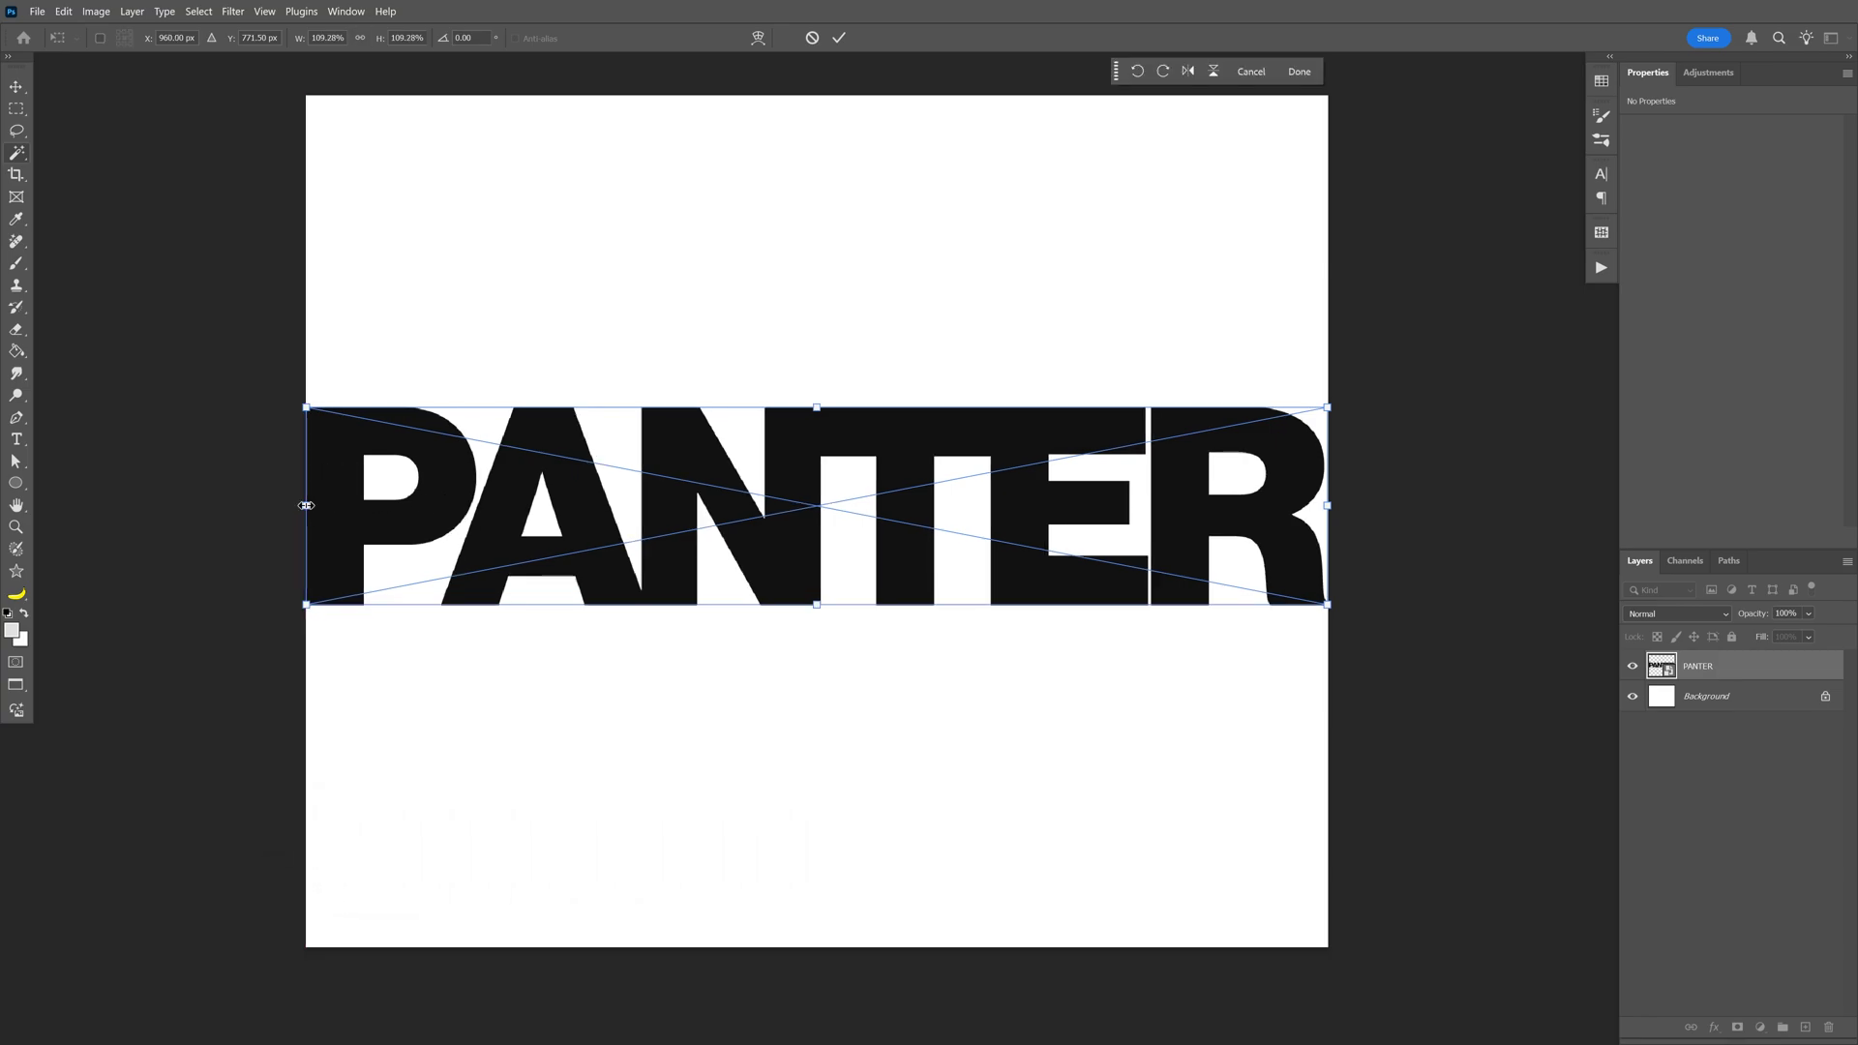
- Show rulers and add vertical guides near X 318 px and X 1588 px
key(ctrl+r)
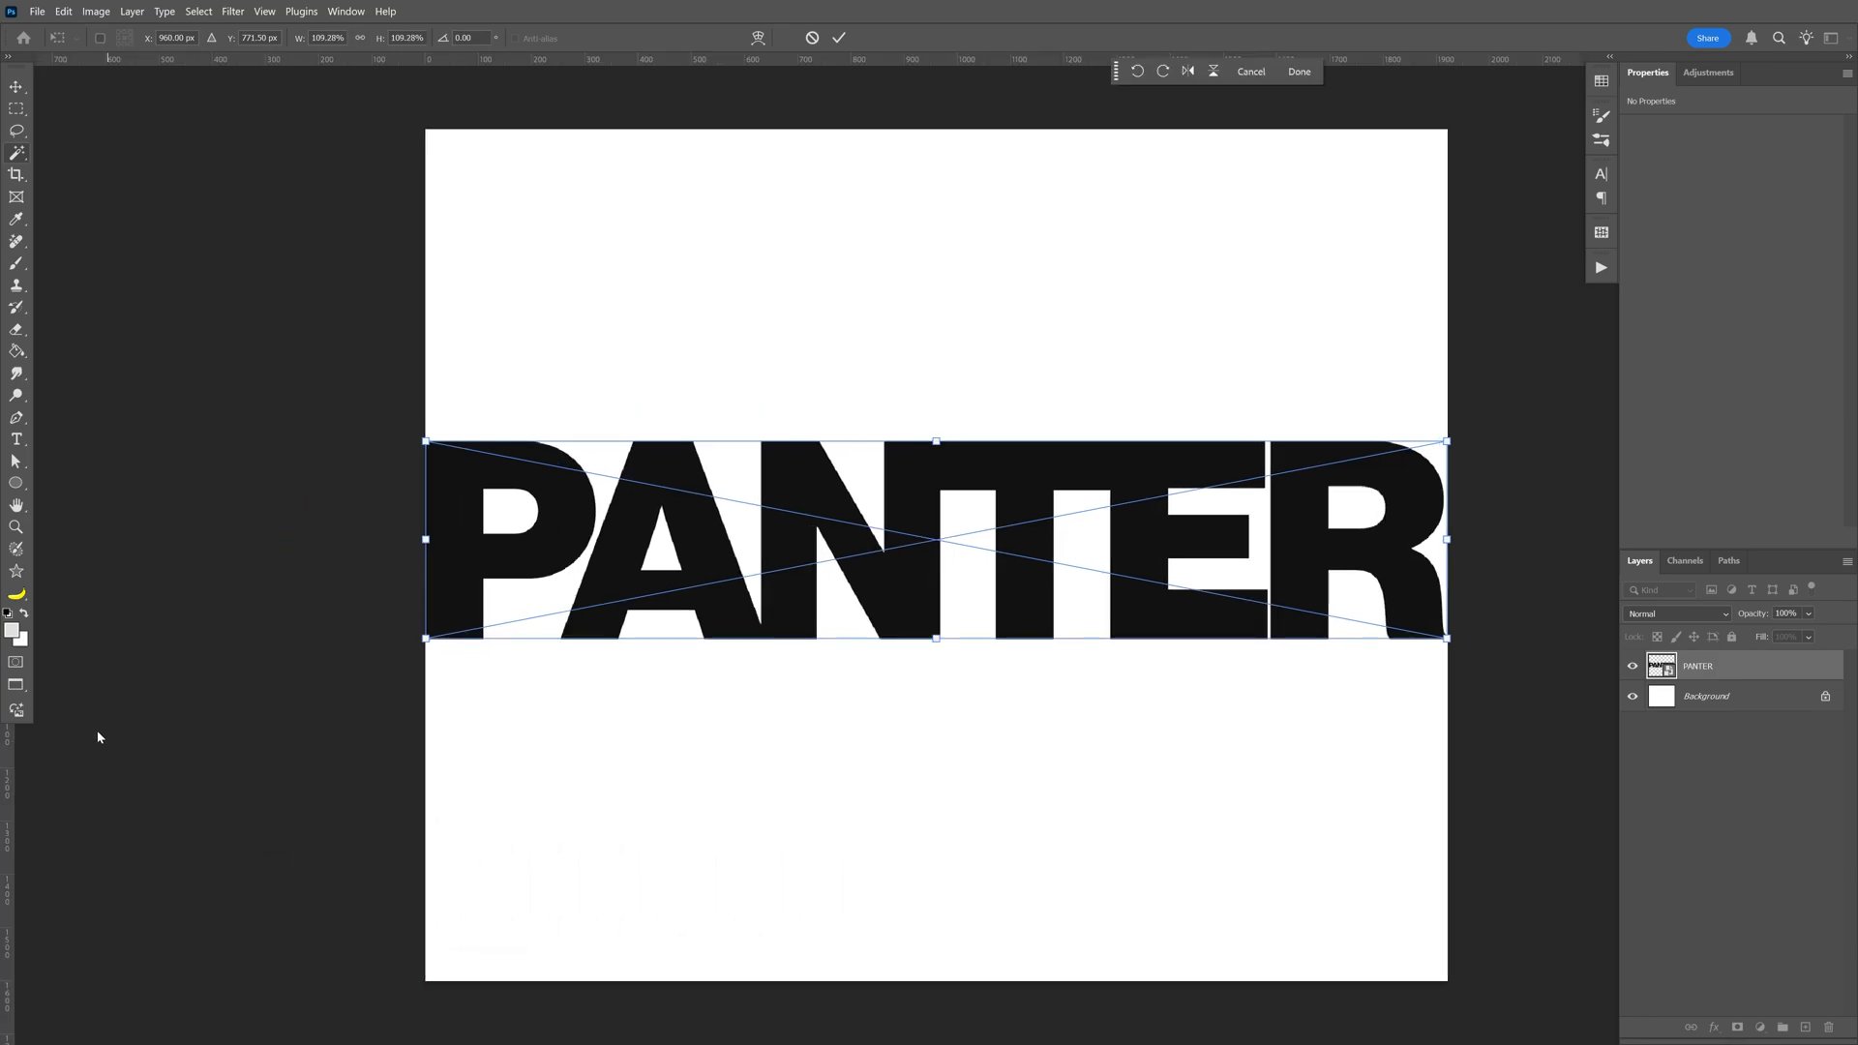
drag(5, 791, 595, 674)
drag(788, 688, 768, 655)
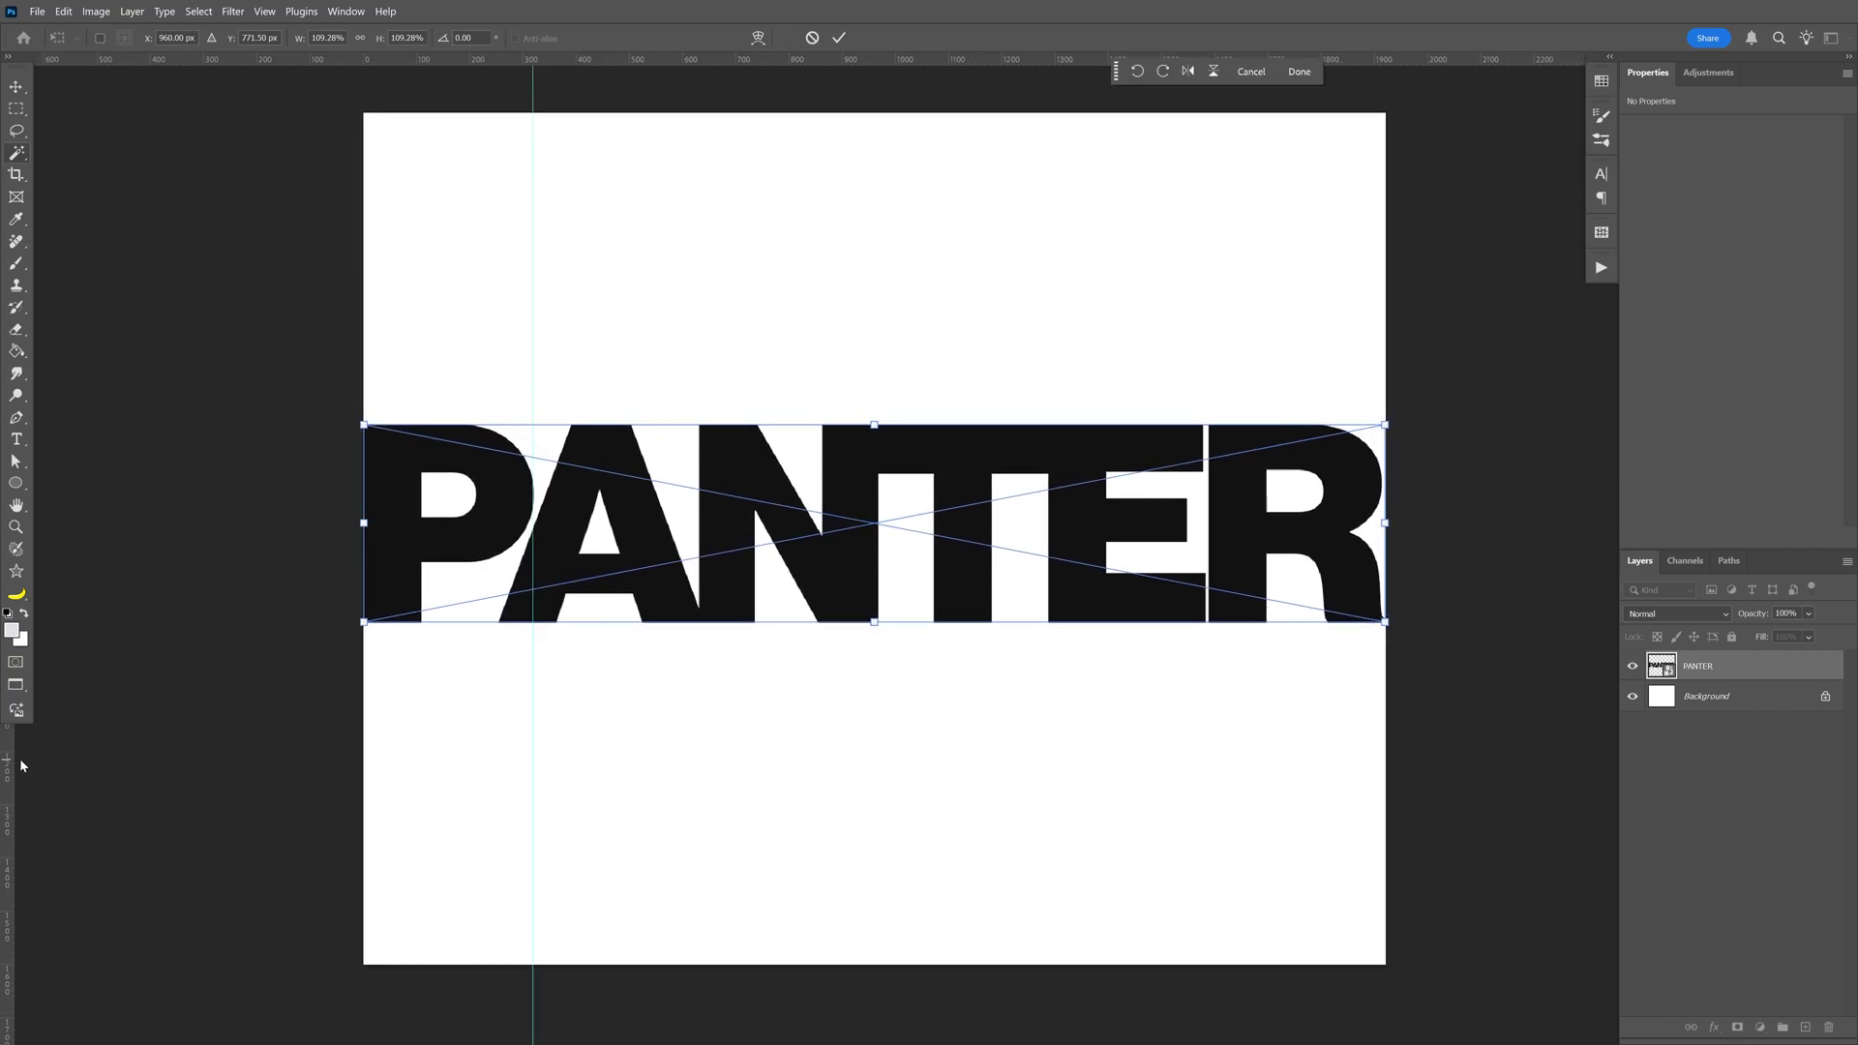
drag(12, 769, 1210, 720)
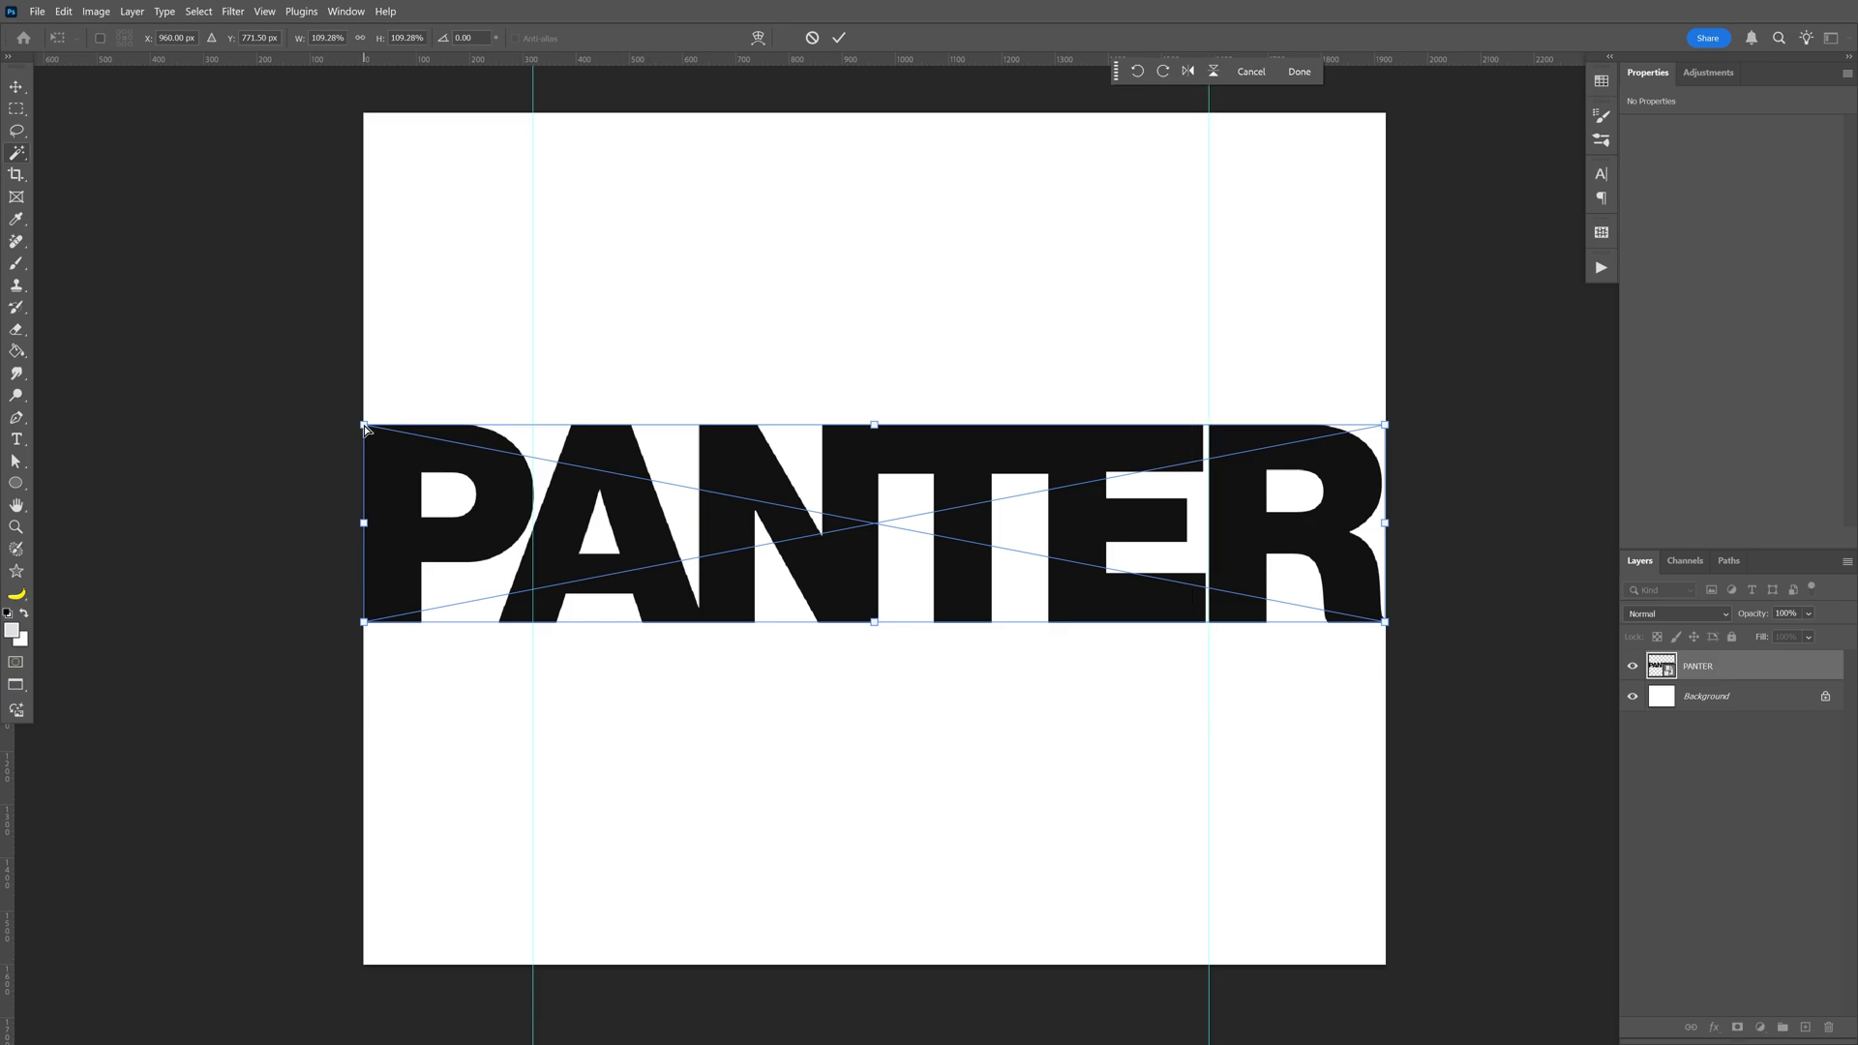
- Pull PANTER's top corners in to the guides and lower its top edge to about 70% height
drag(364, 427, 533, 425)
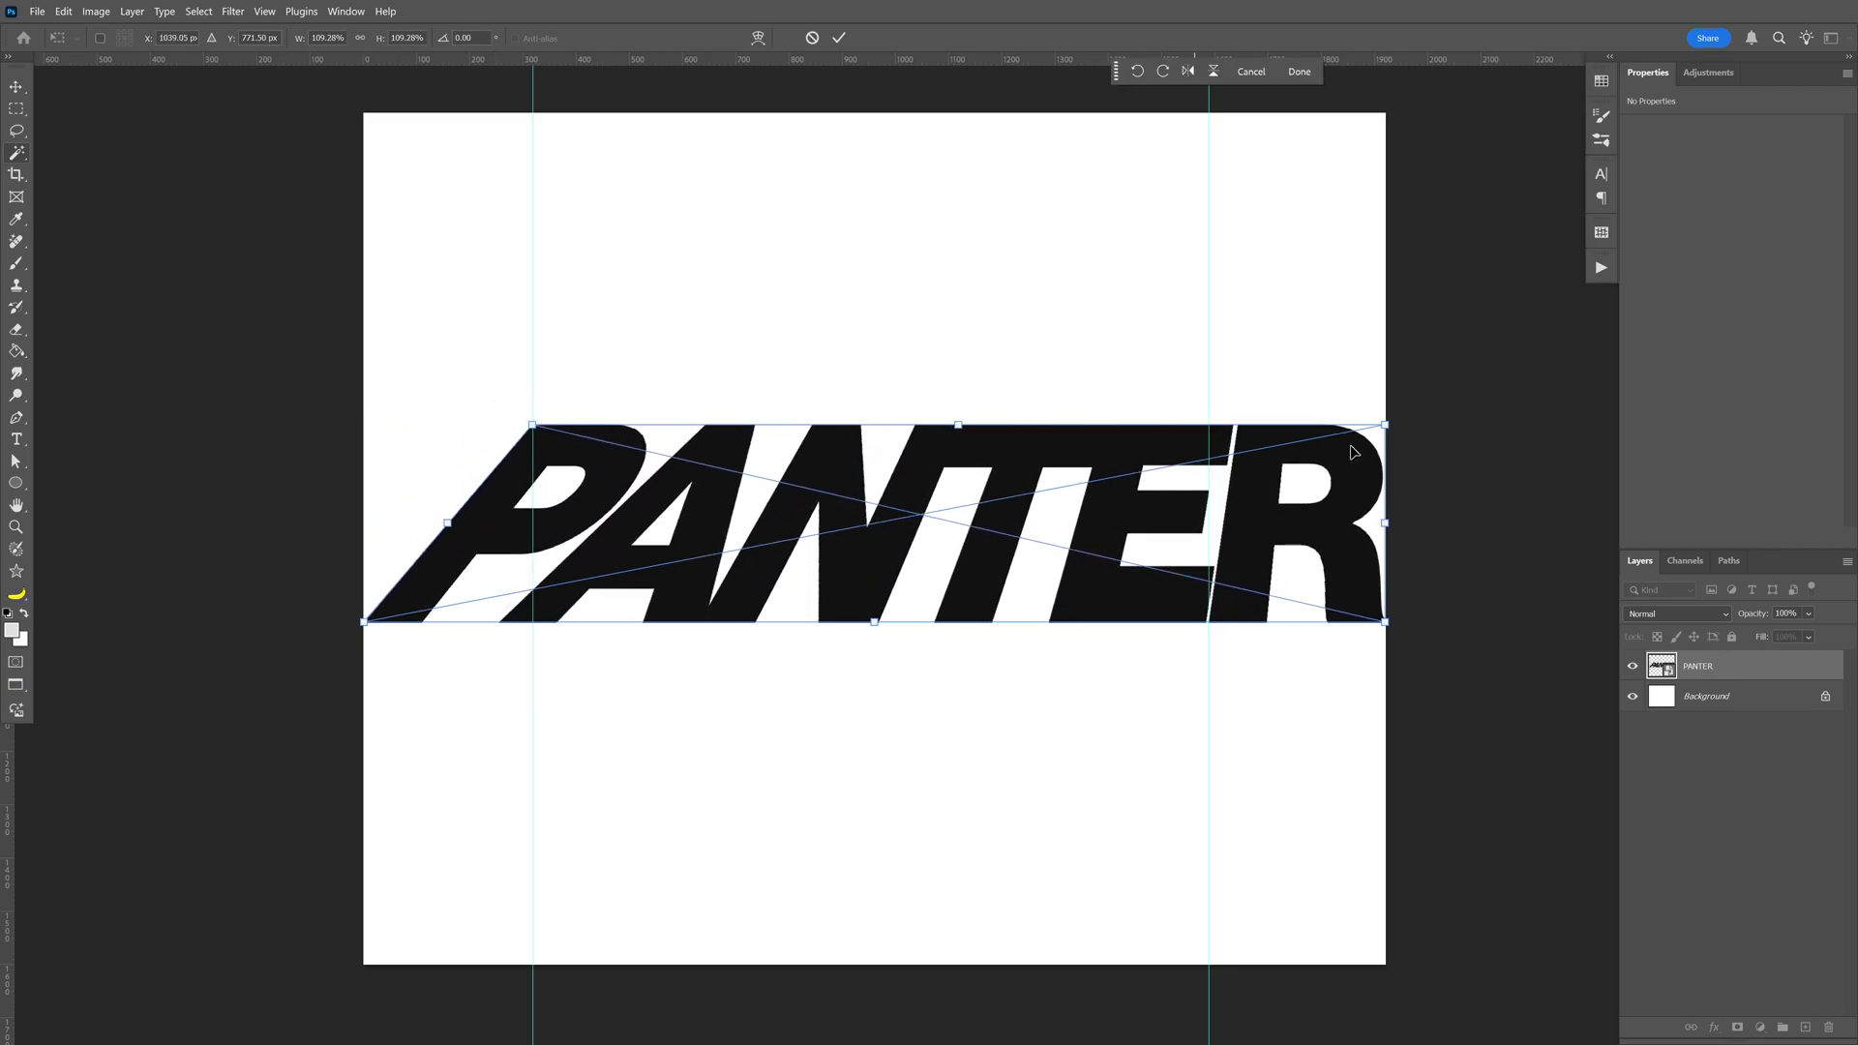
drag(1388, 429, 1210, 426)
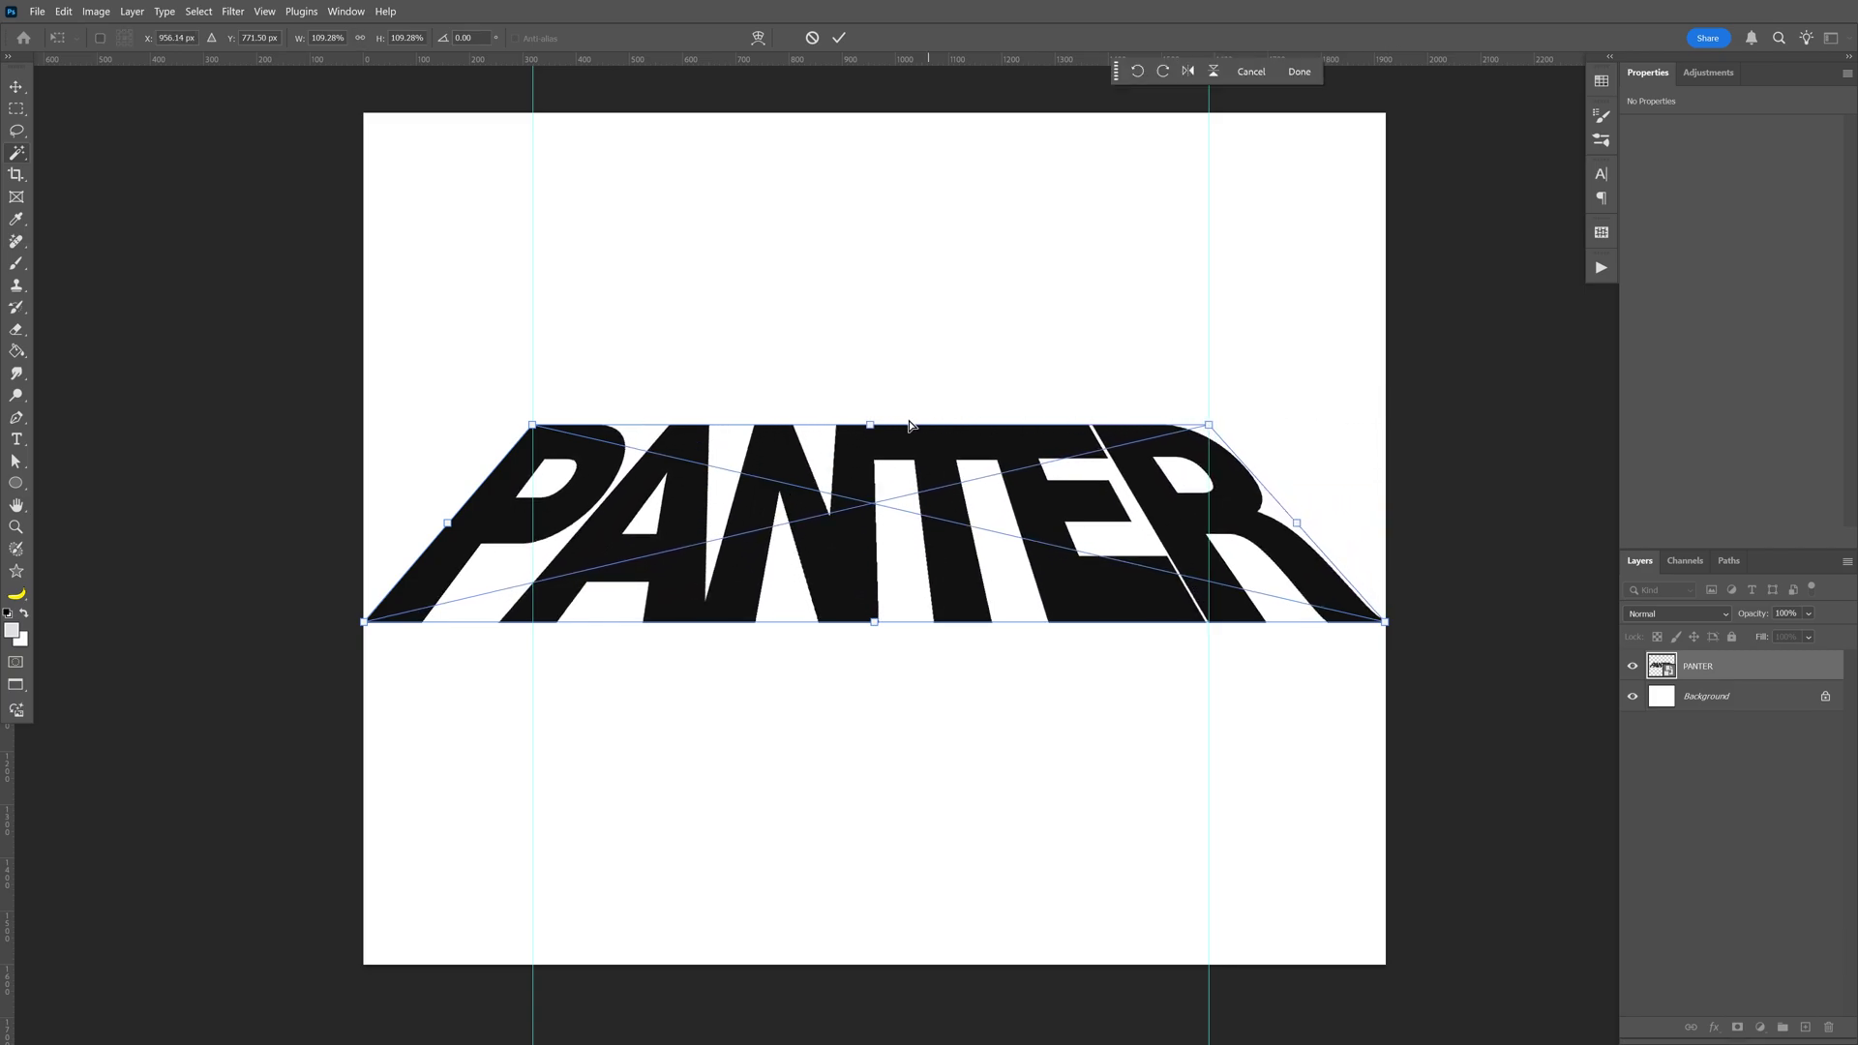
drag(872, 428, 872, 498)
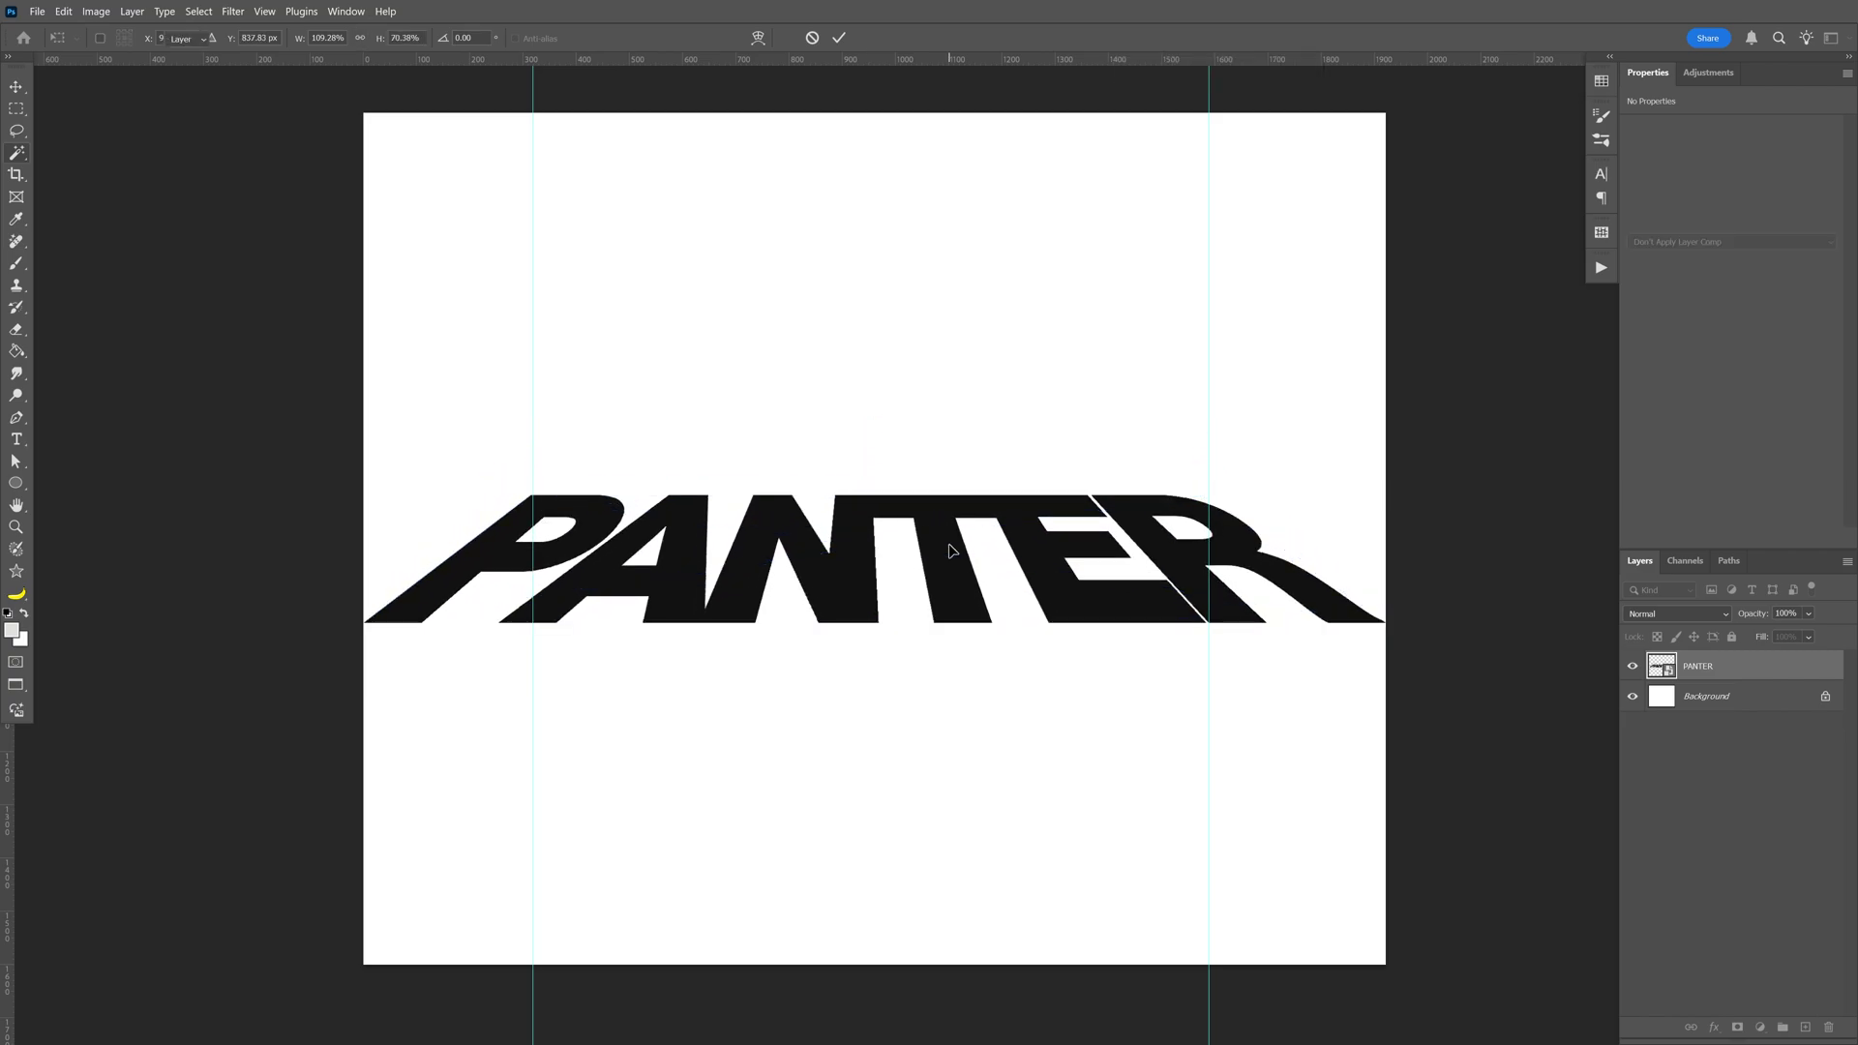
- Commit the perspective distortion and rename the layer TXT_Top
drag(1385, 625, 1346, 581)
double_click(1699, 666)
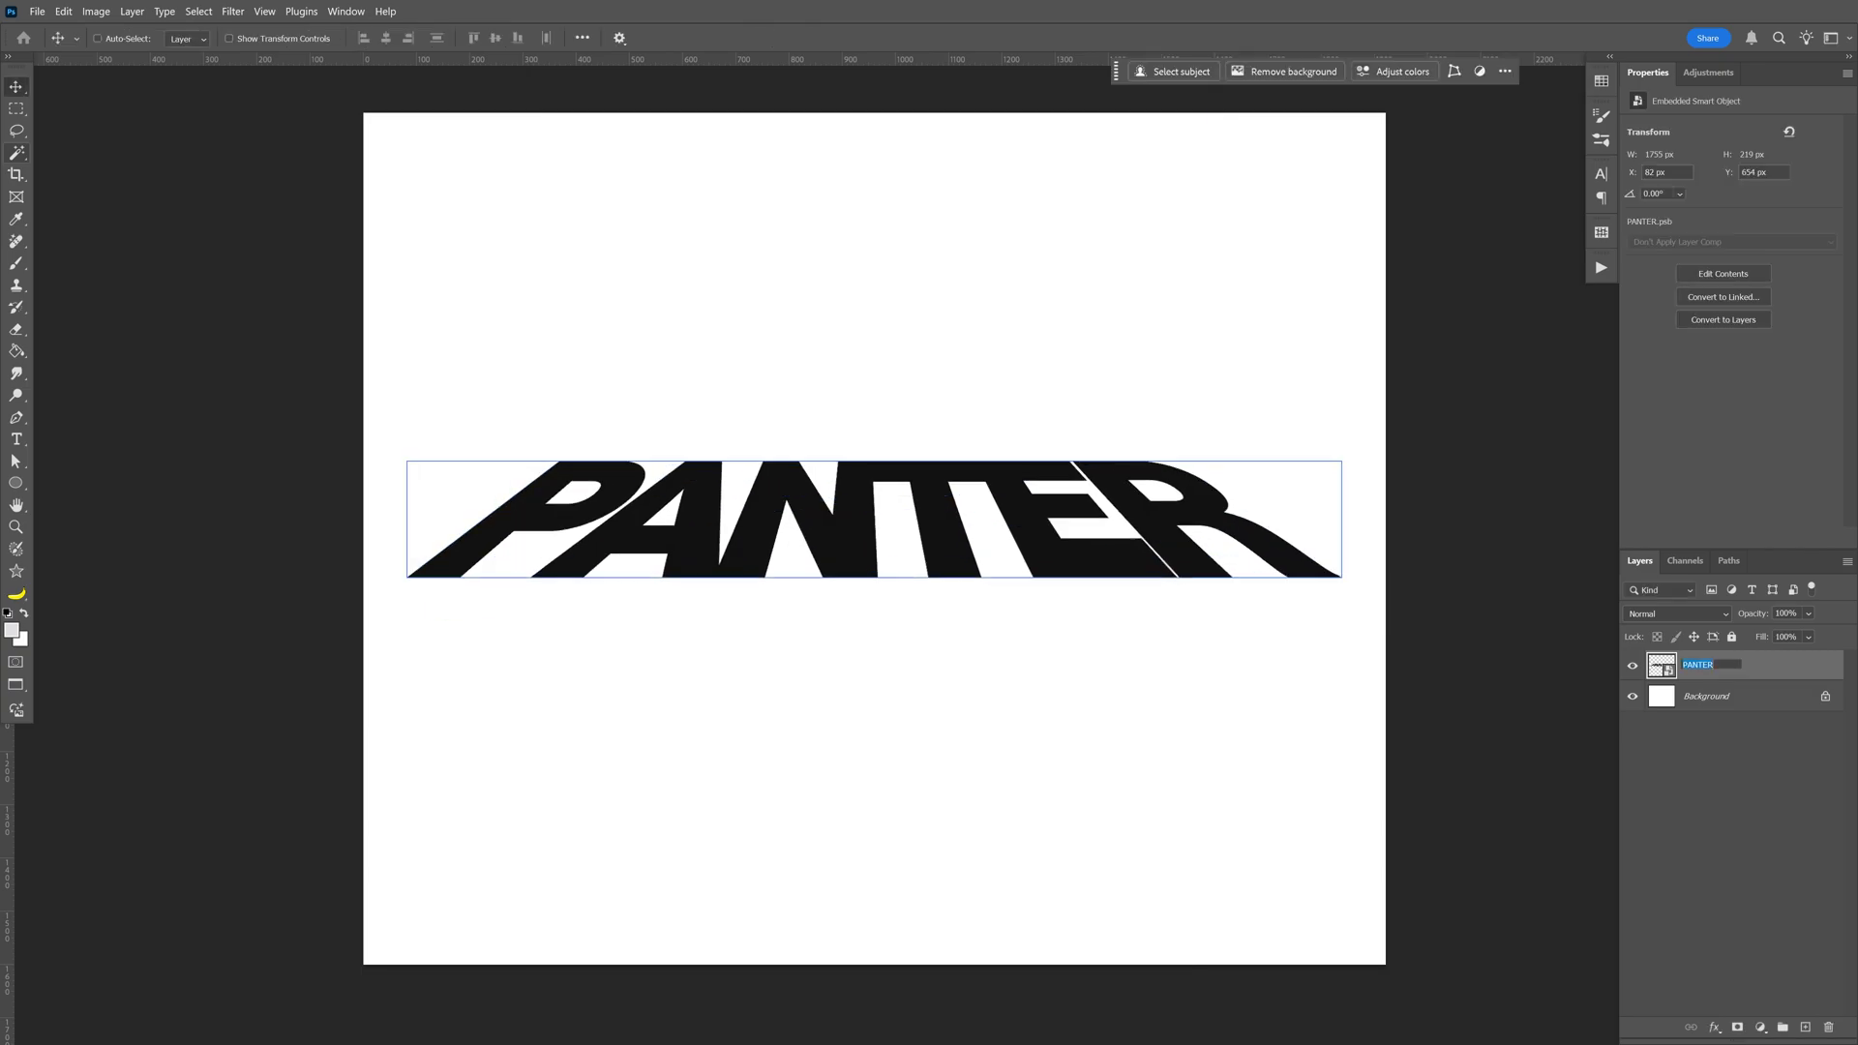
text(TXT_Top)
key(Return)
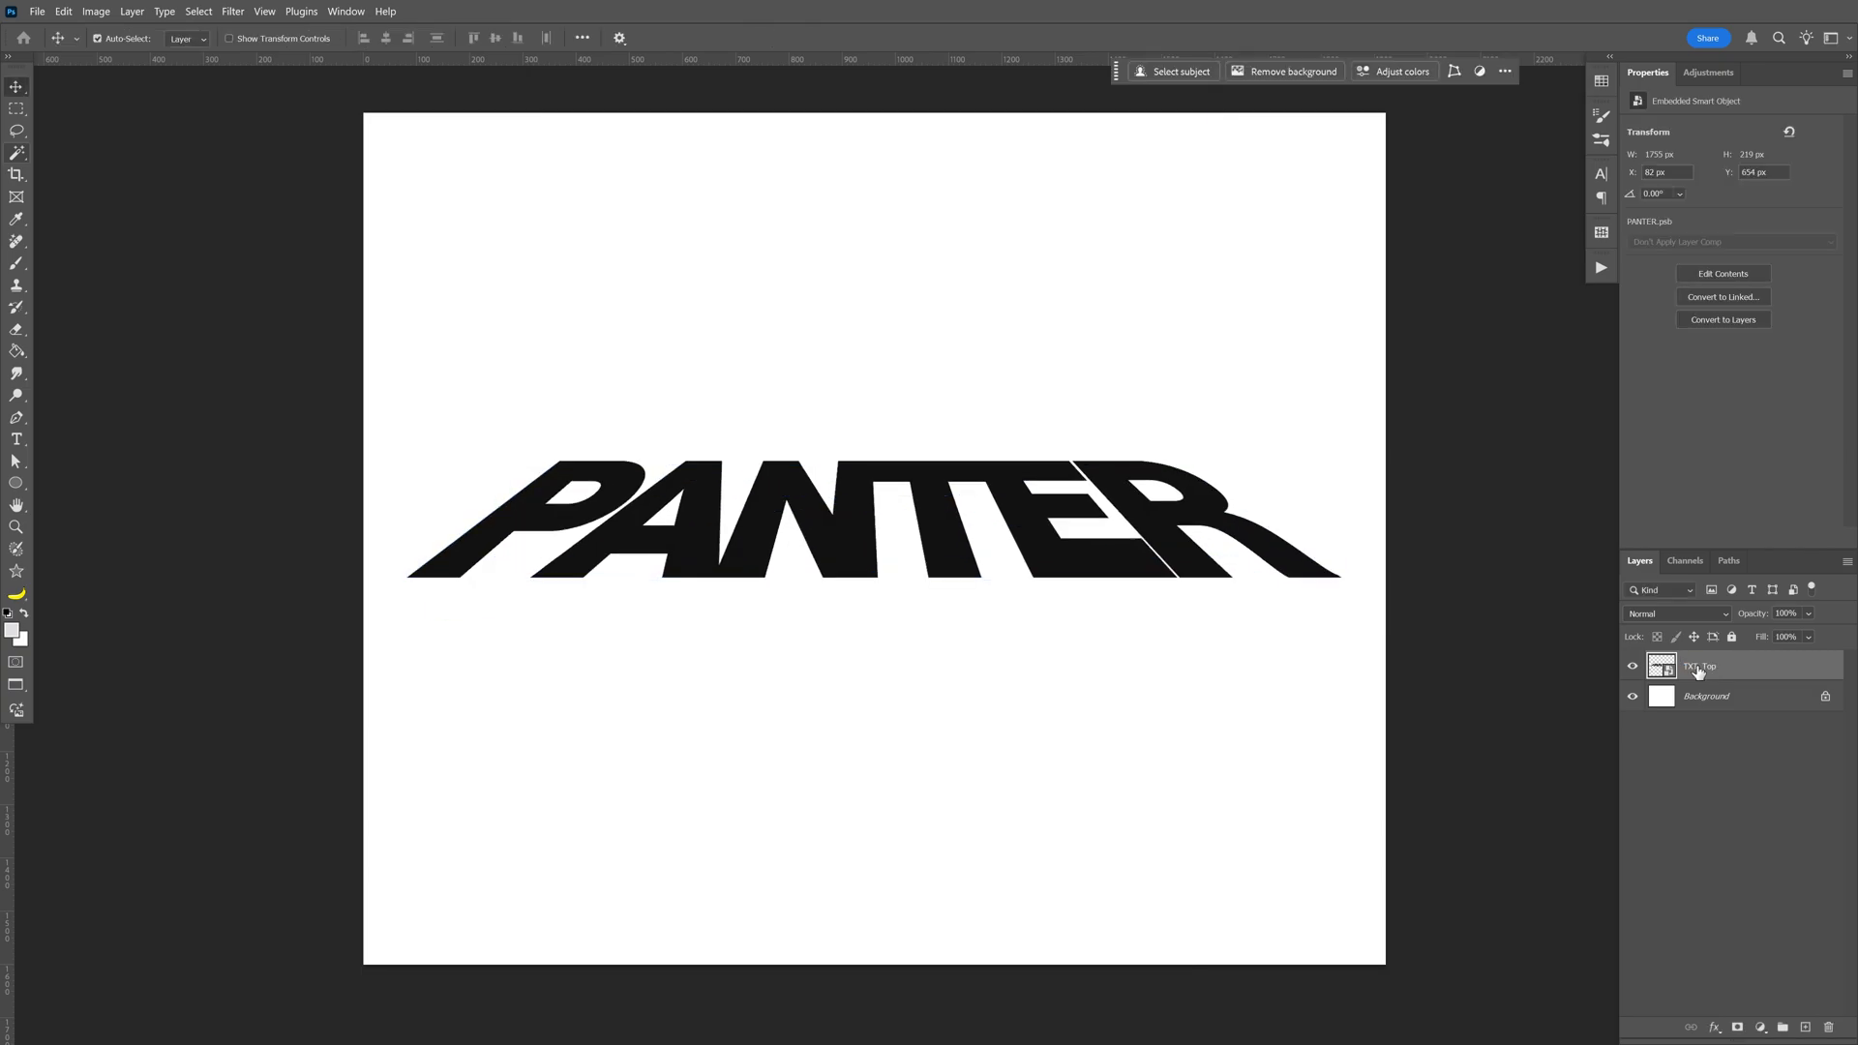
- Duplicate it as TXT_Motion Blur and move the copy beneath TXT_Top
key(ctrl+j)
double_click(1760, 667)
text(TXT_Motion)
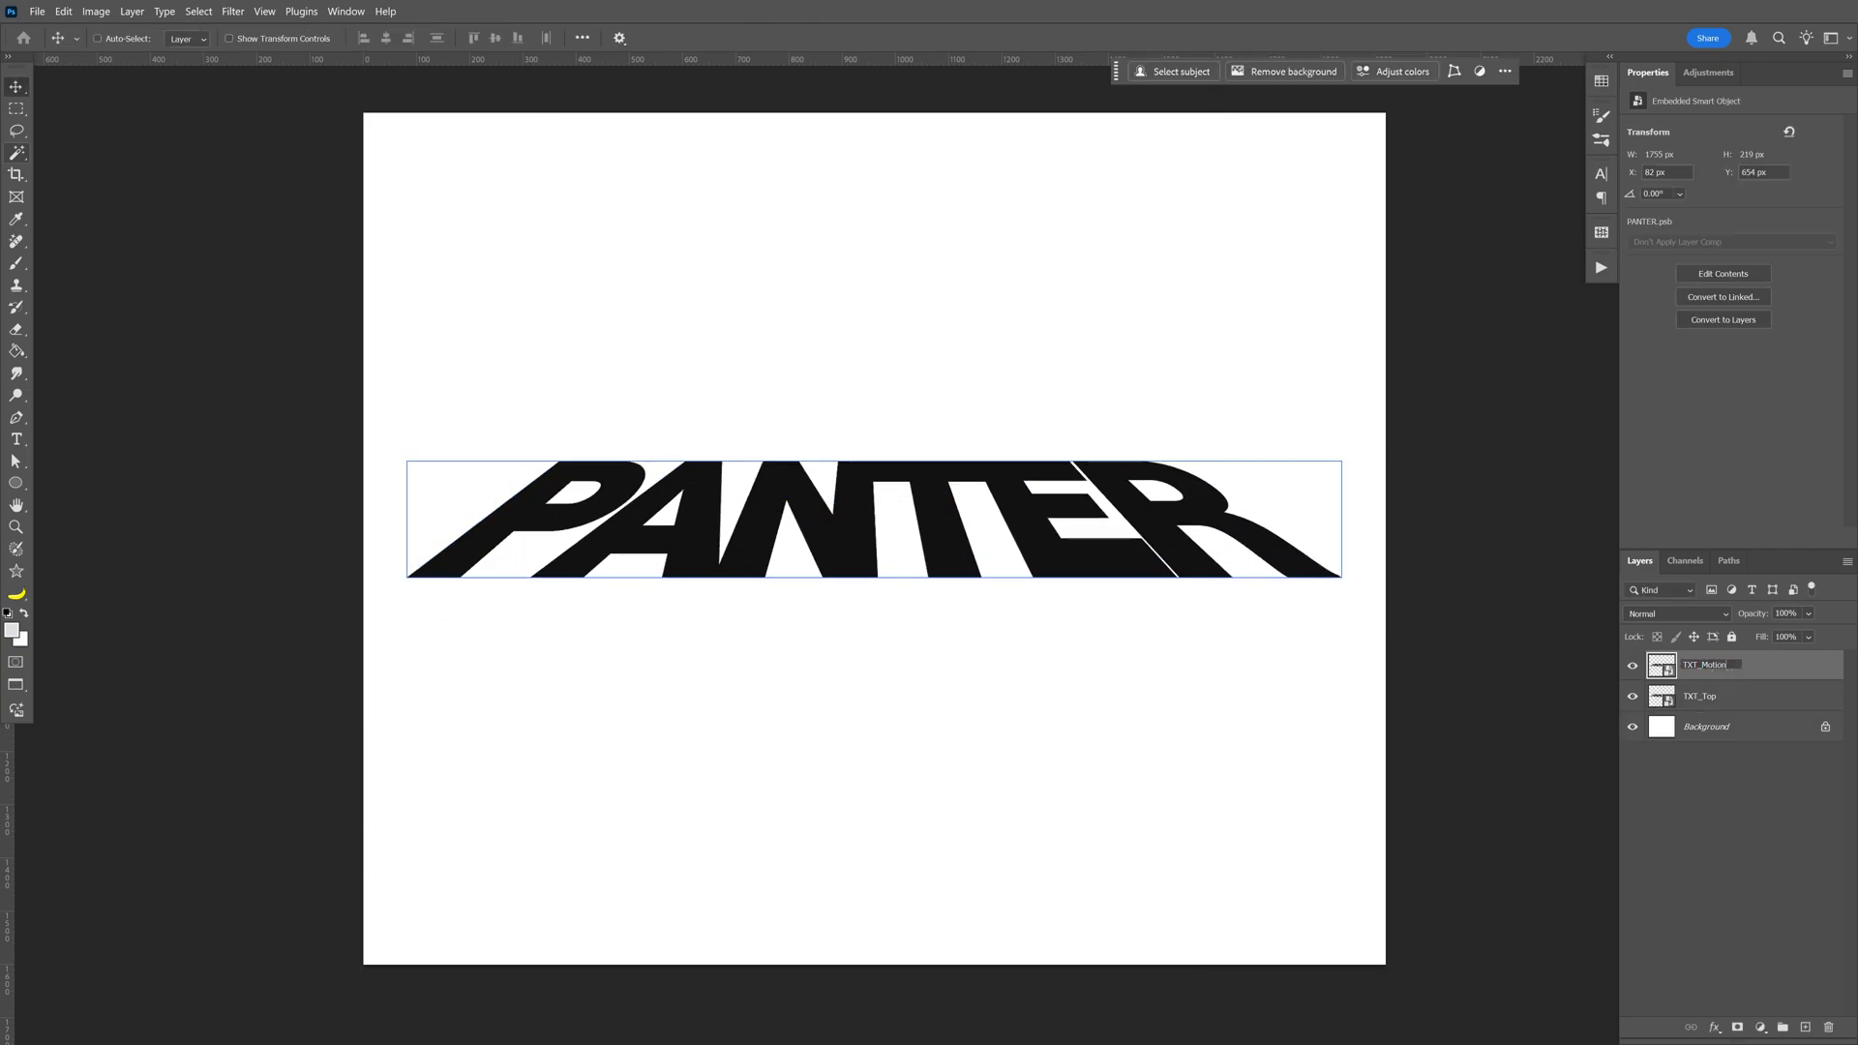
text( Blur)
key(Return)
drag(1760, 666, 1752, 707)
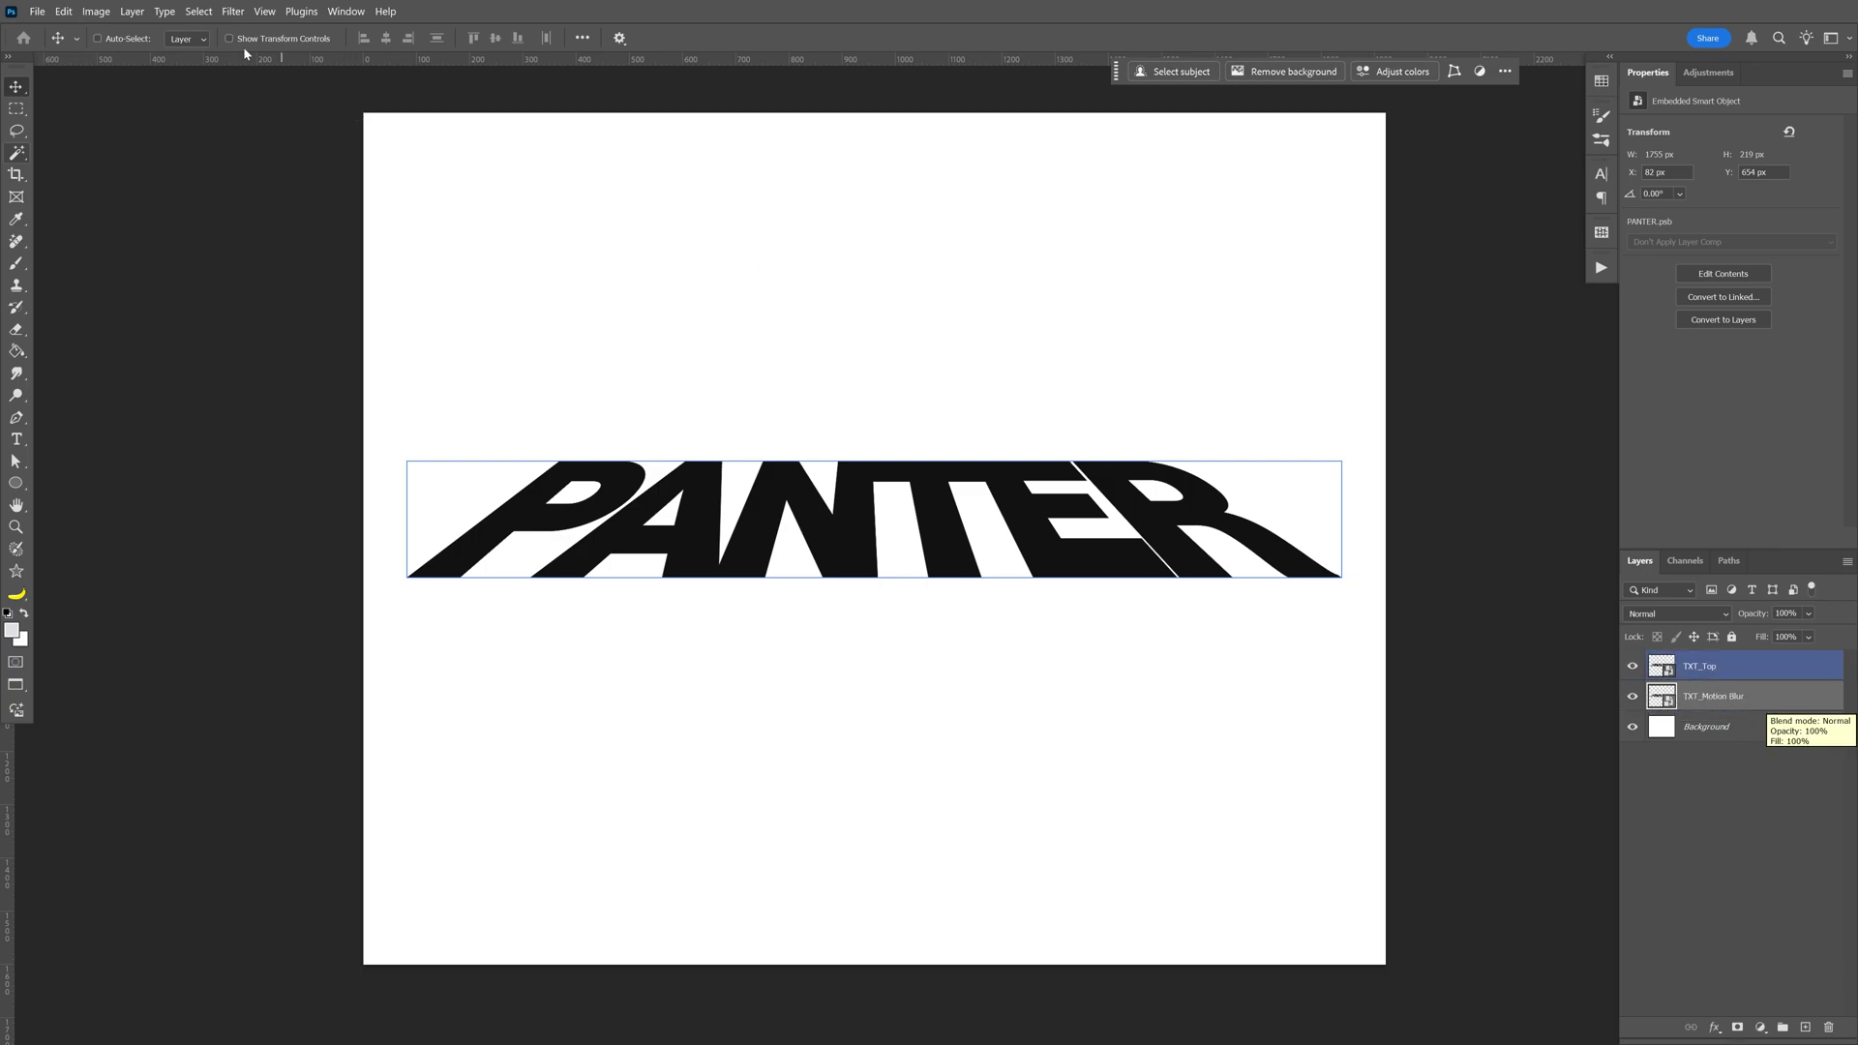
click(232, 11)
- Apply Path Blur to TXT_Motion Blur with its path redrawn vertically downward on the right
mouse_move(320, 244)
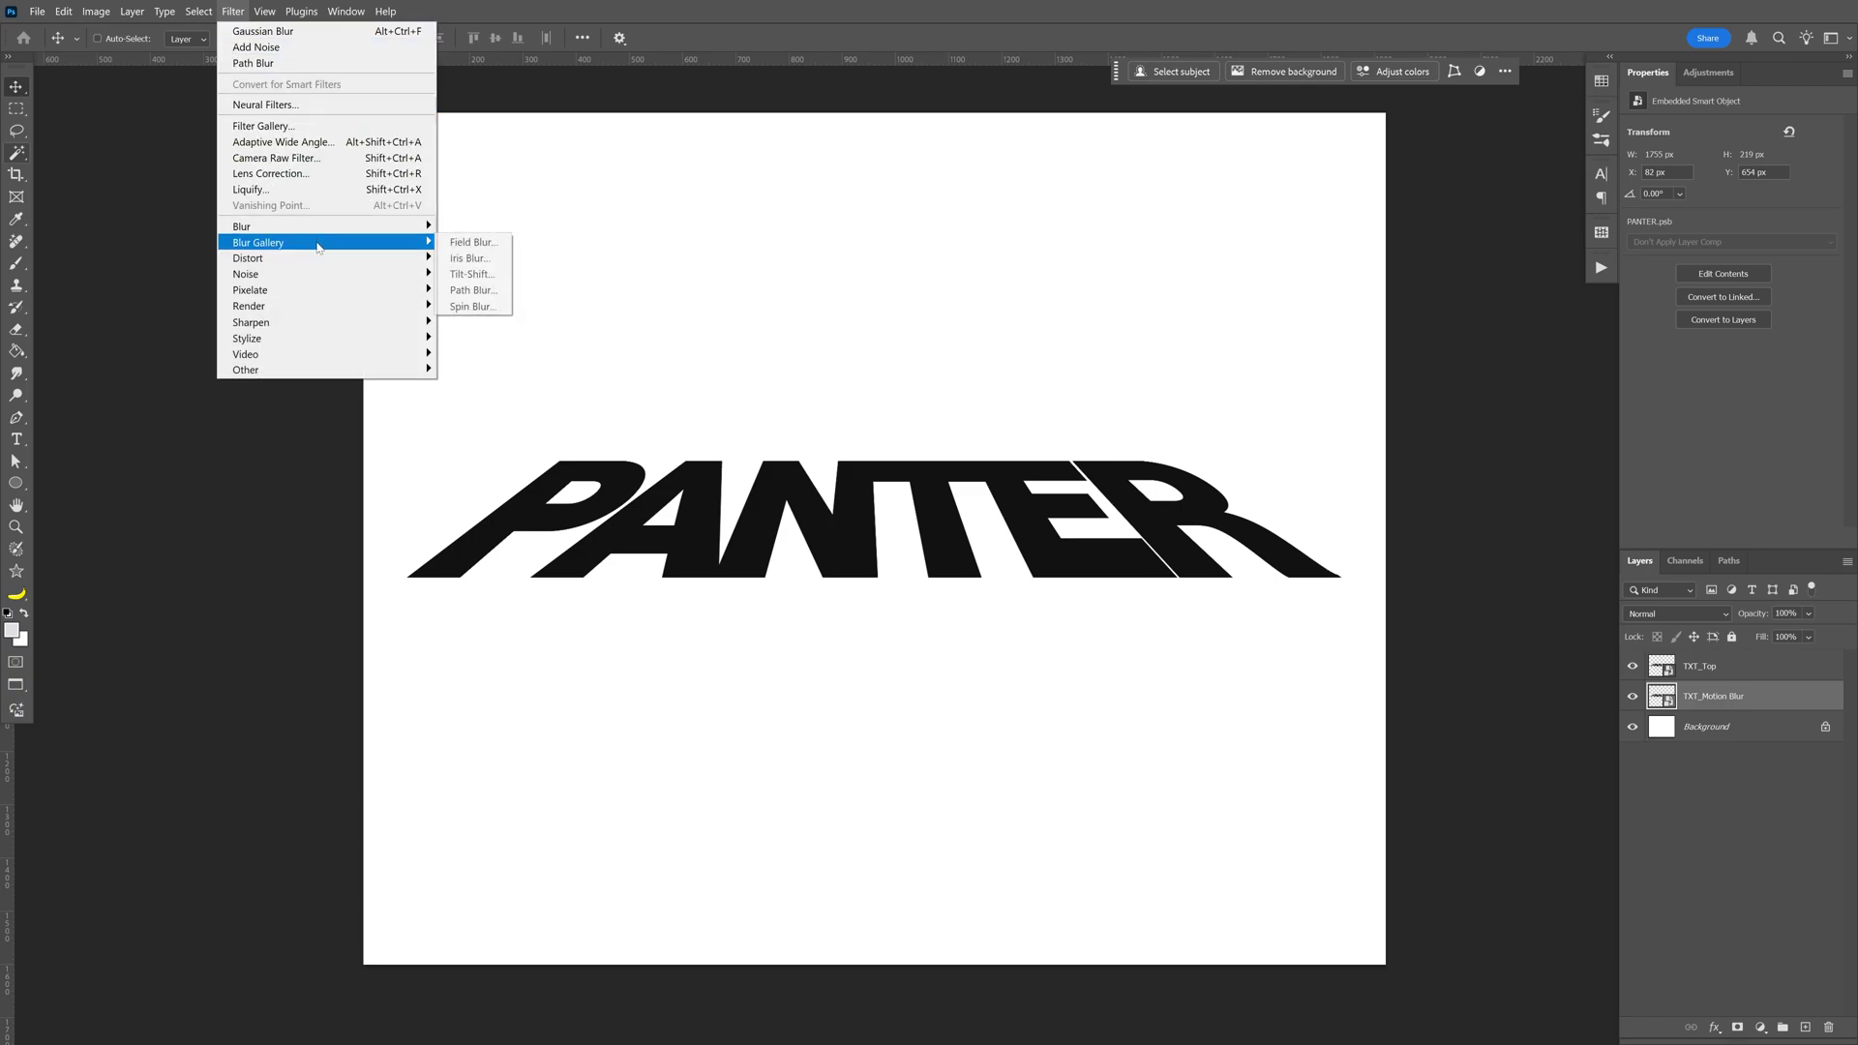
click(483, 291)
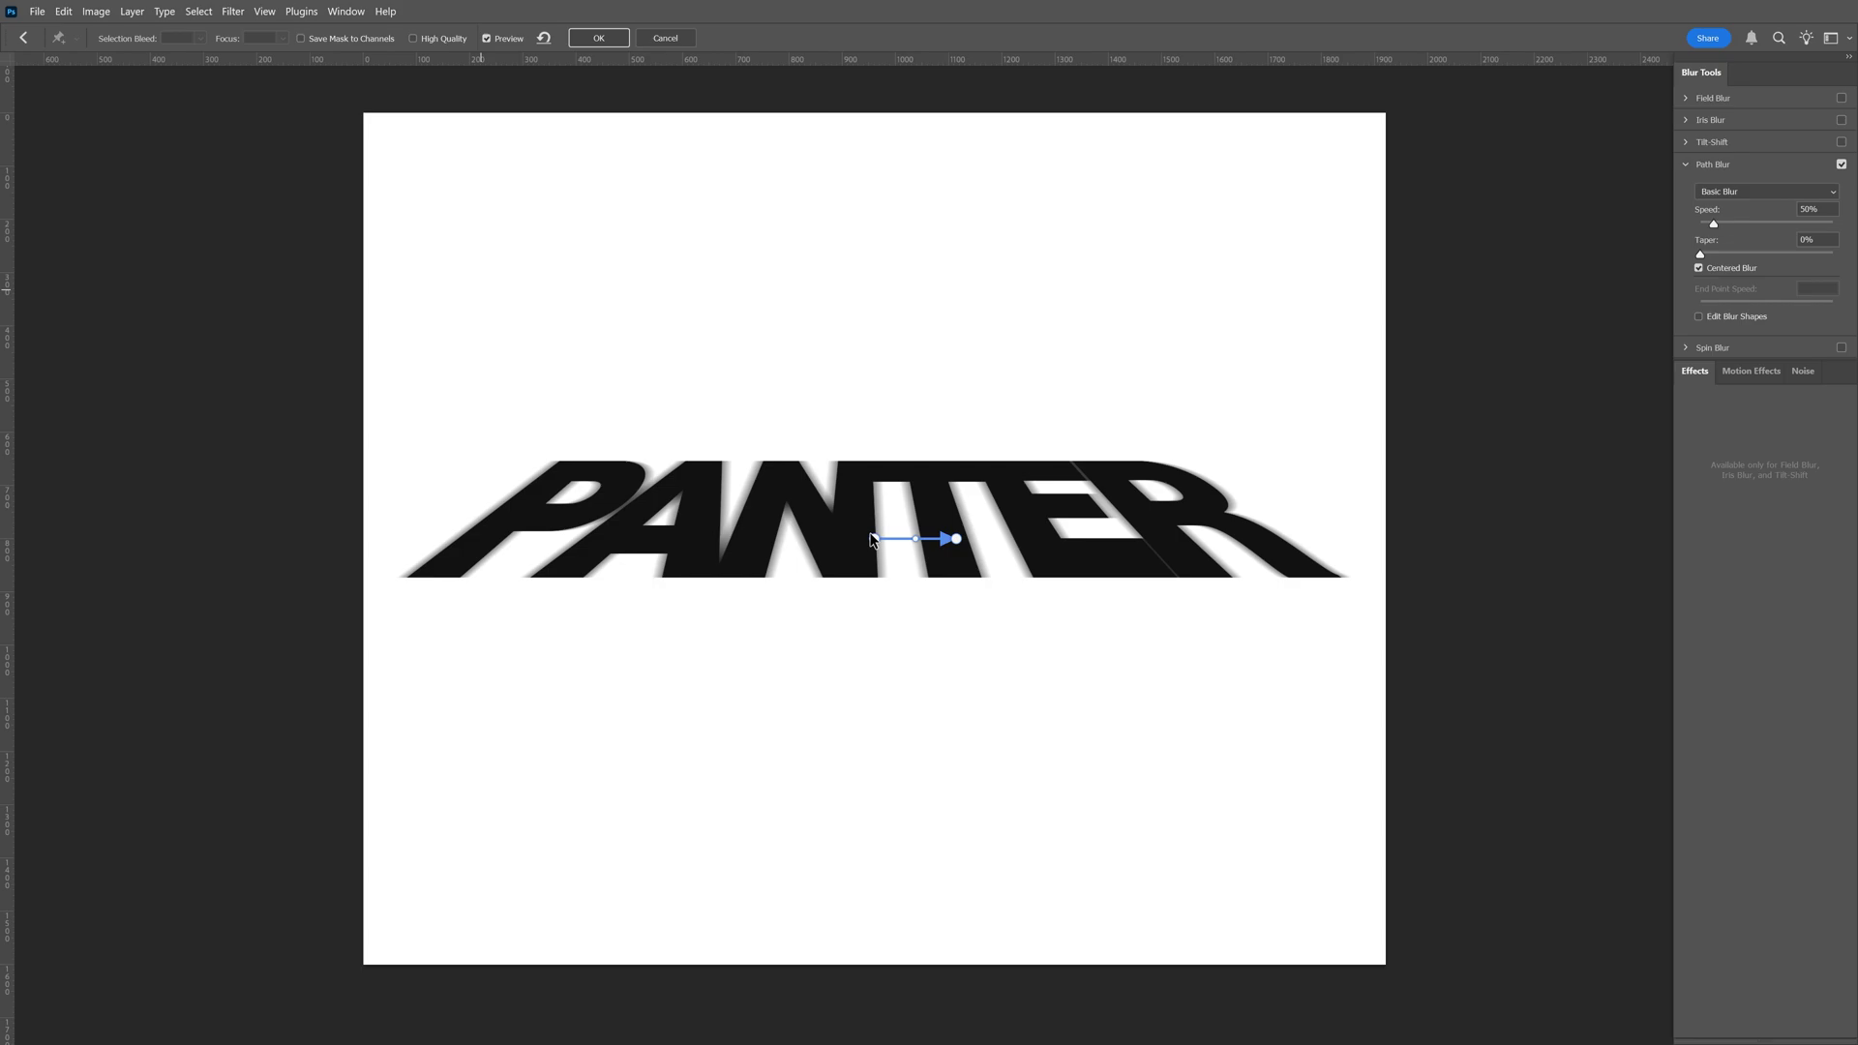
drag(875, 542, 1386, 368)
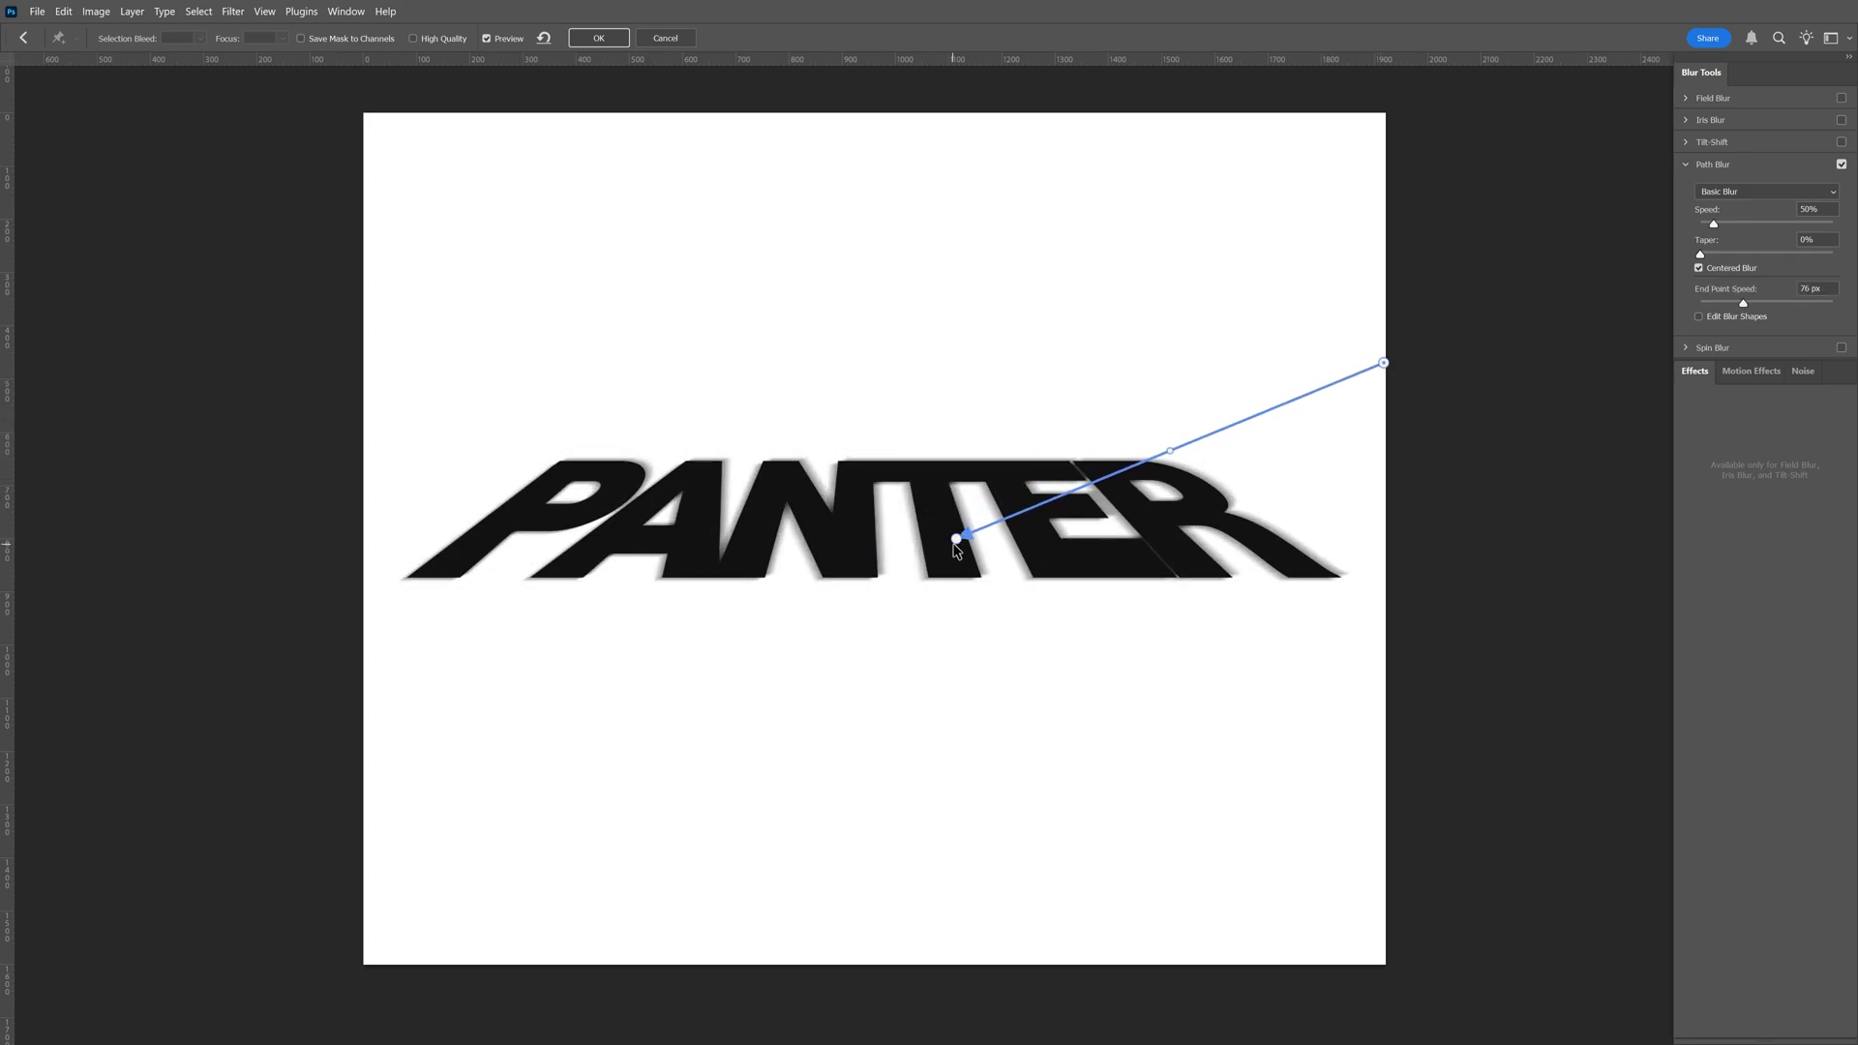
drag(957, 540, 1385, 835)
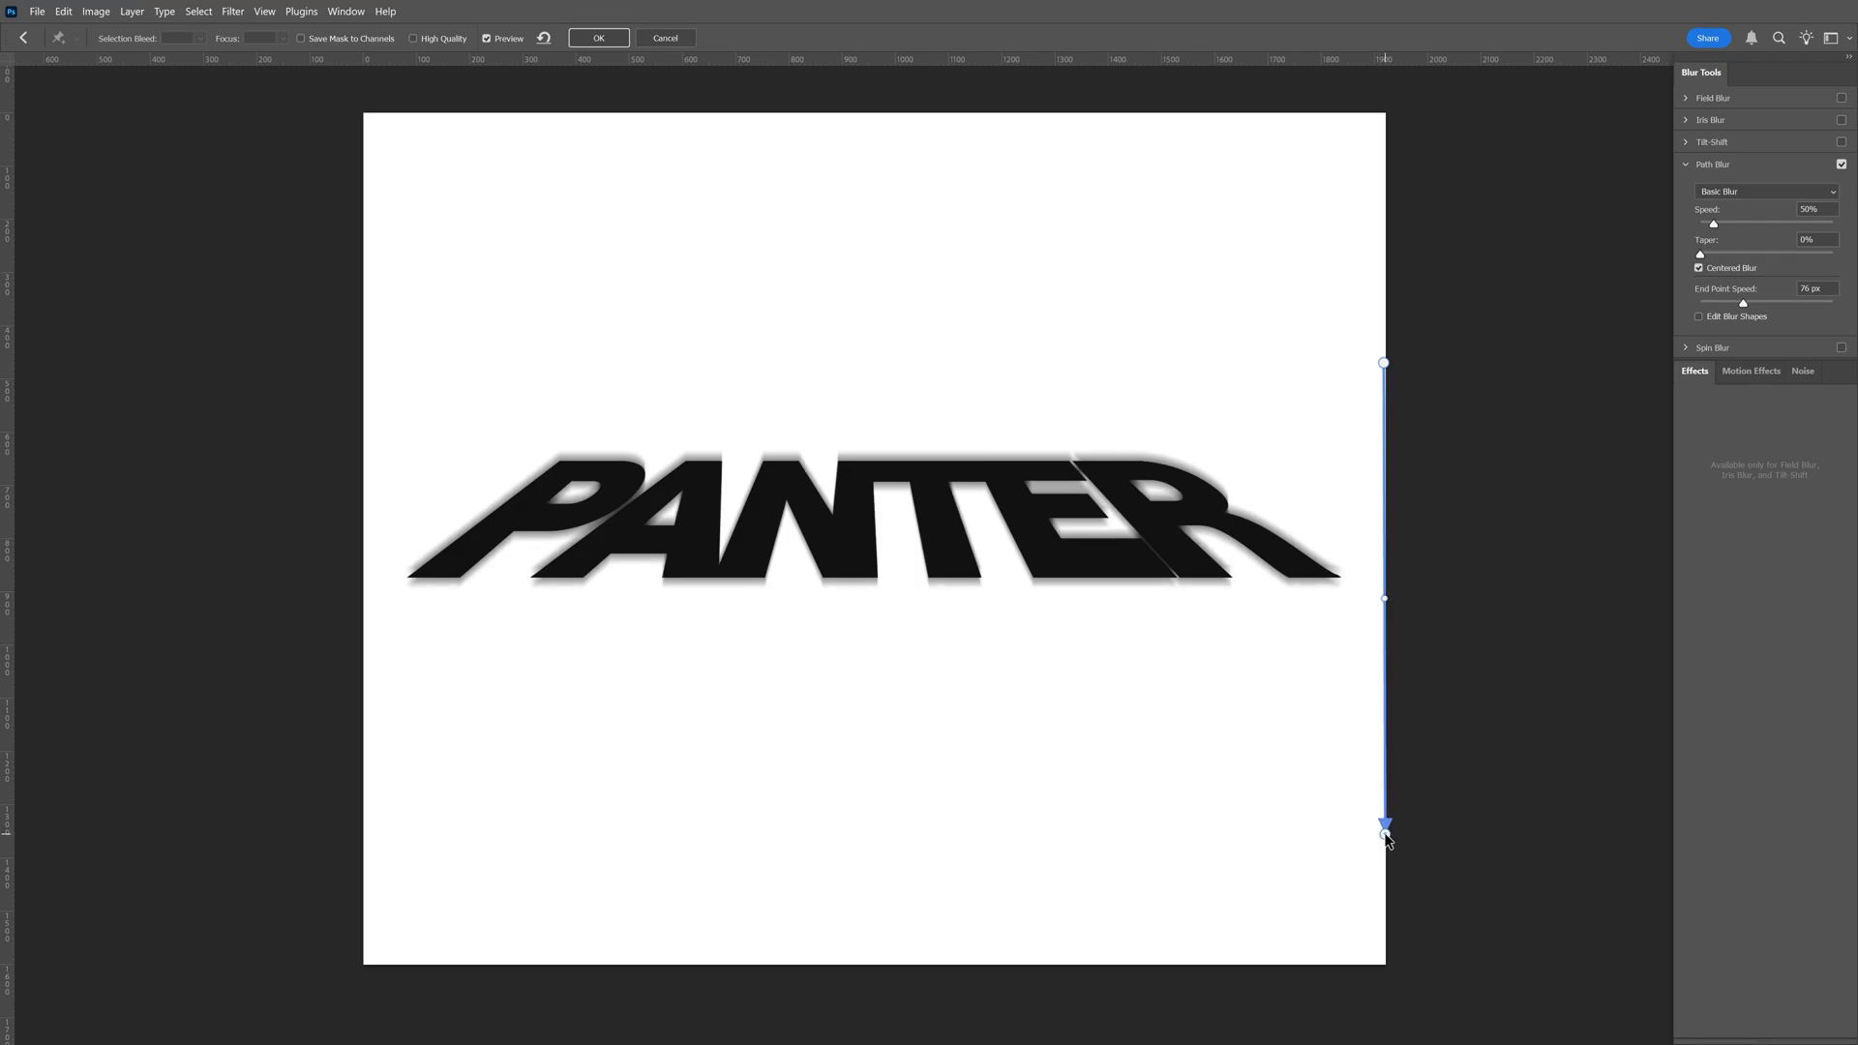
- Make the path blur one-directional at 424%, tapered, with ~231 px end-point speed, then commit
click(1699, 269)
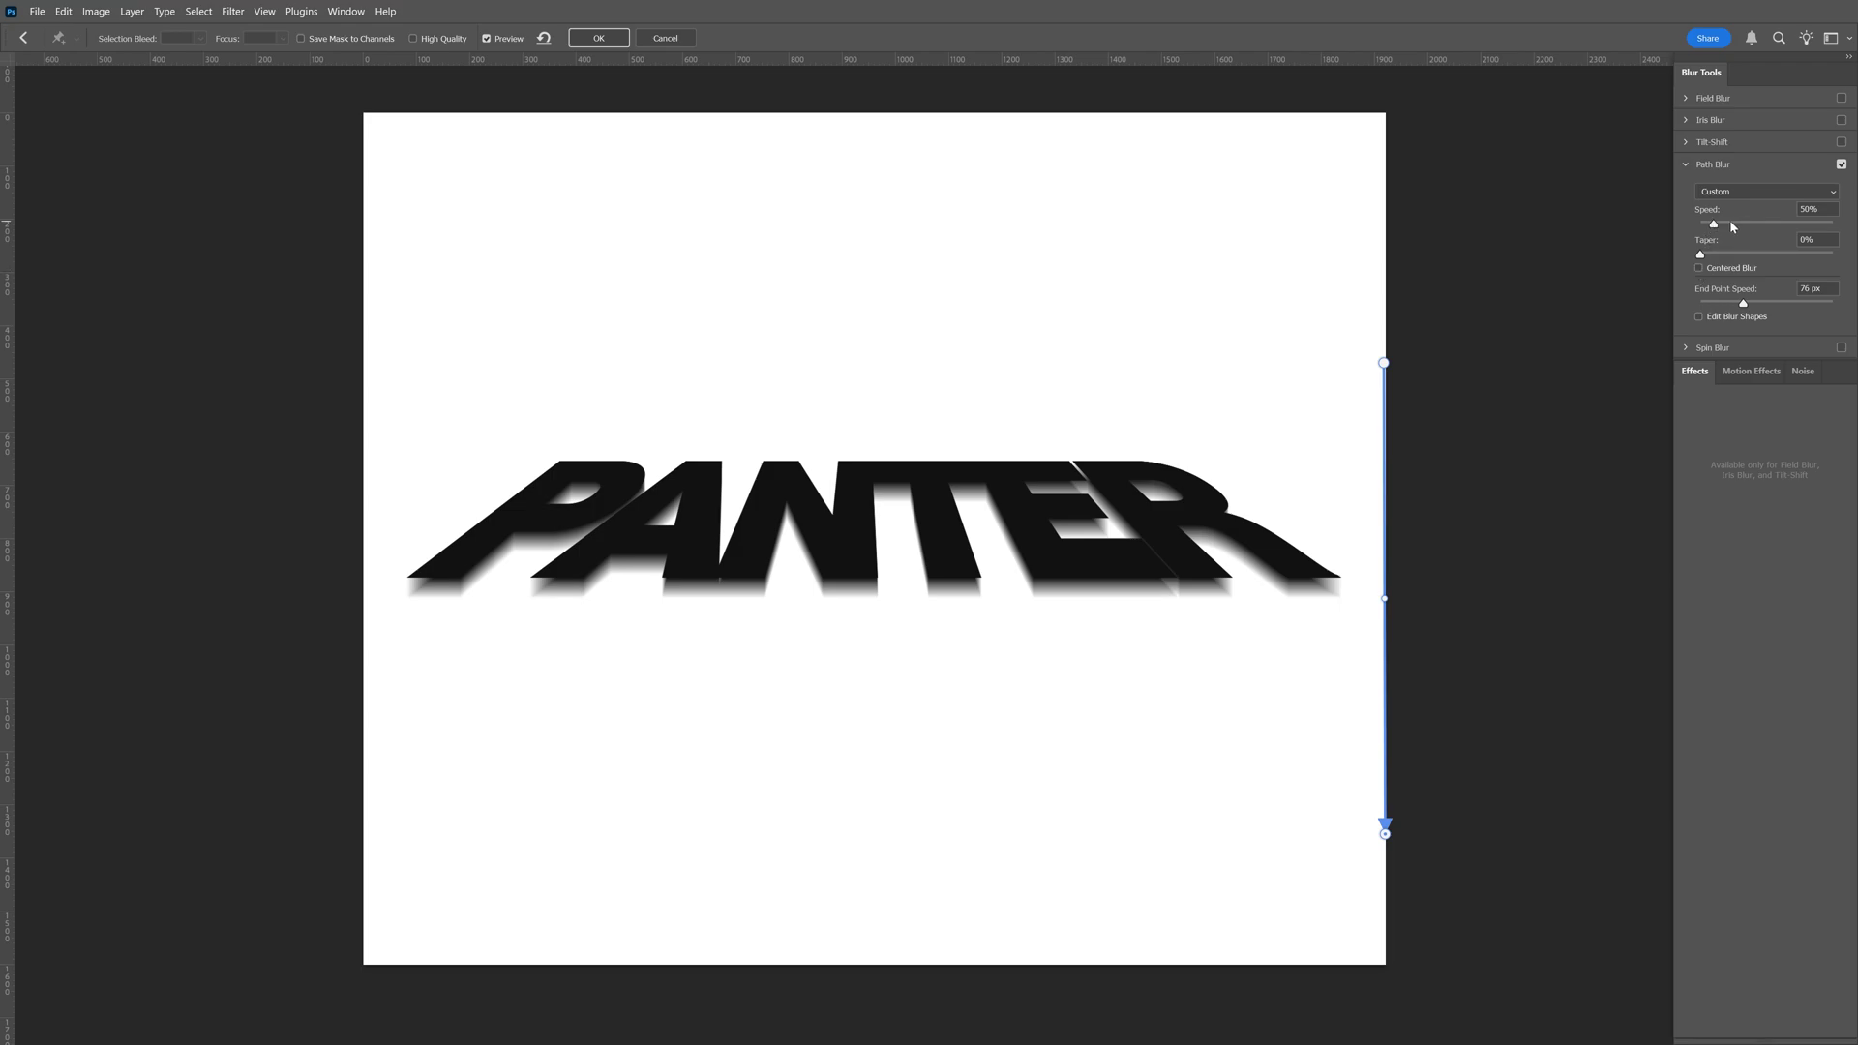
drag(1731, 223, 1815, 225)
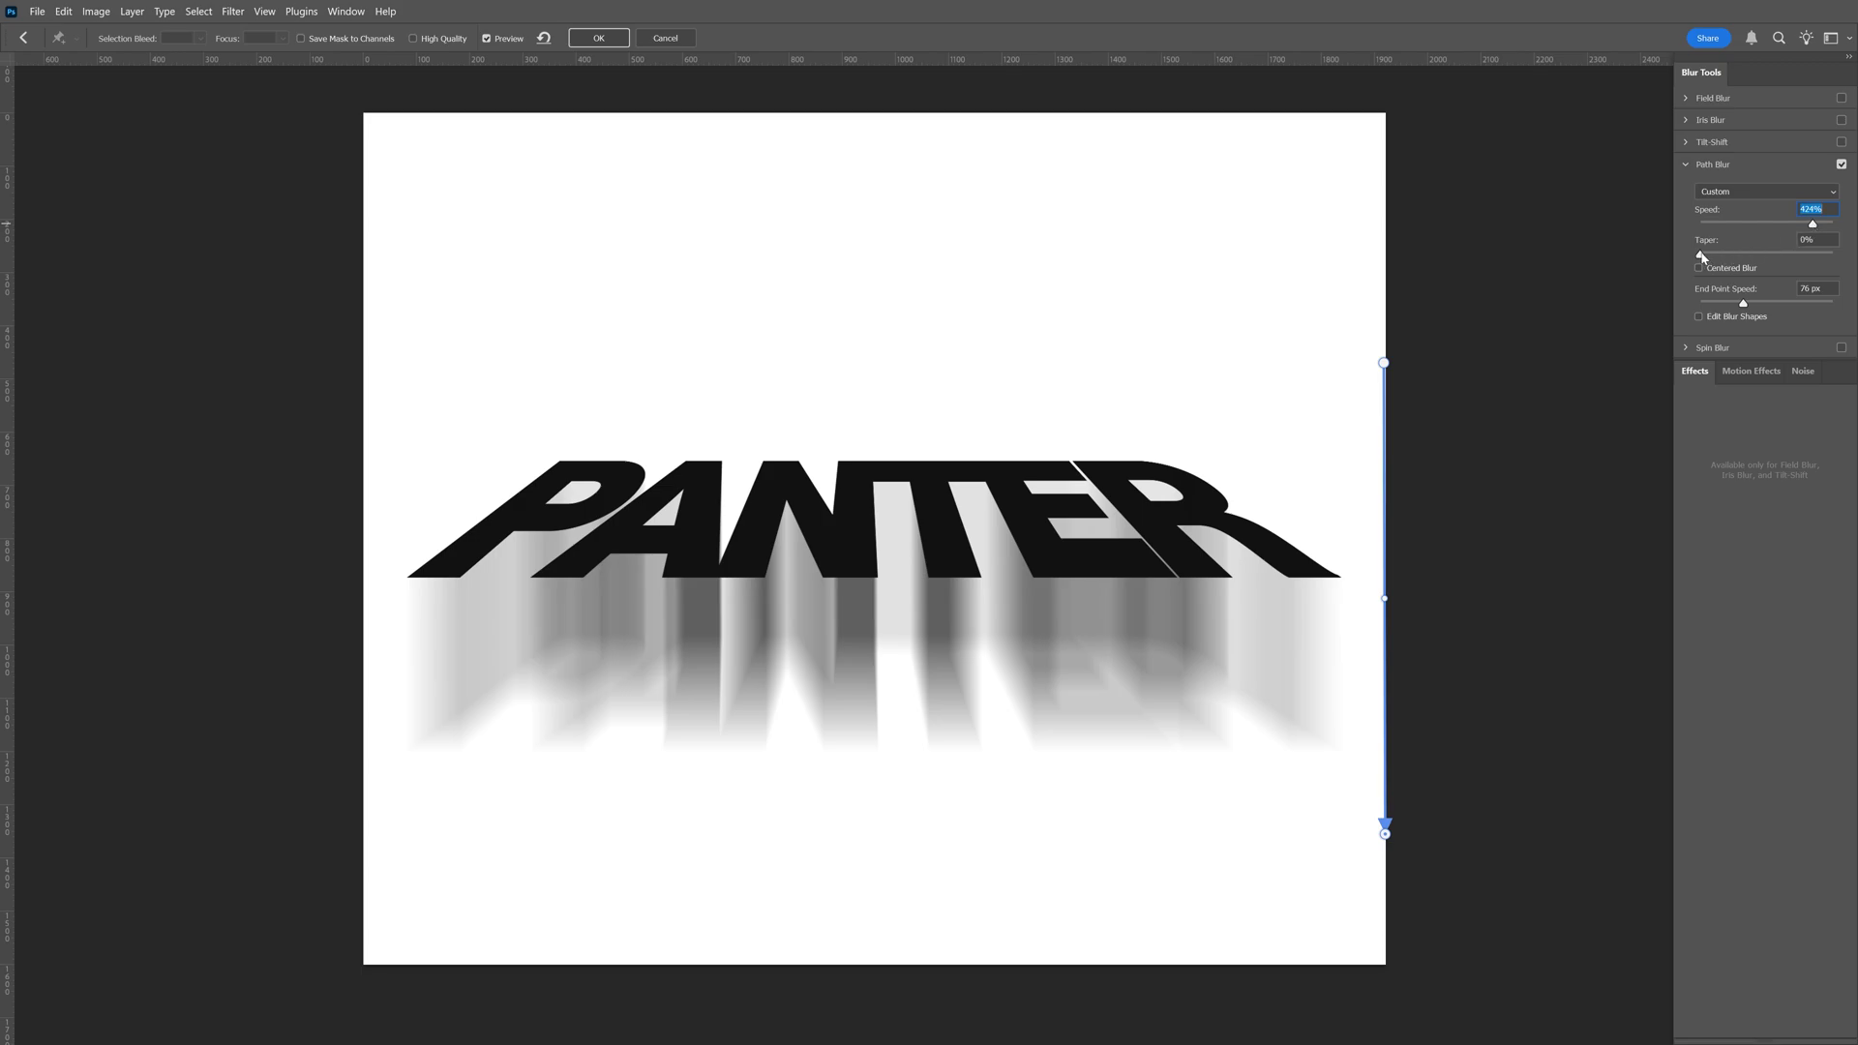
drag(1703, 256, 1787, 255)
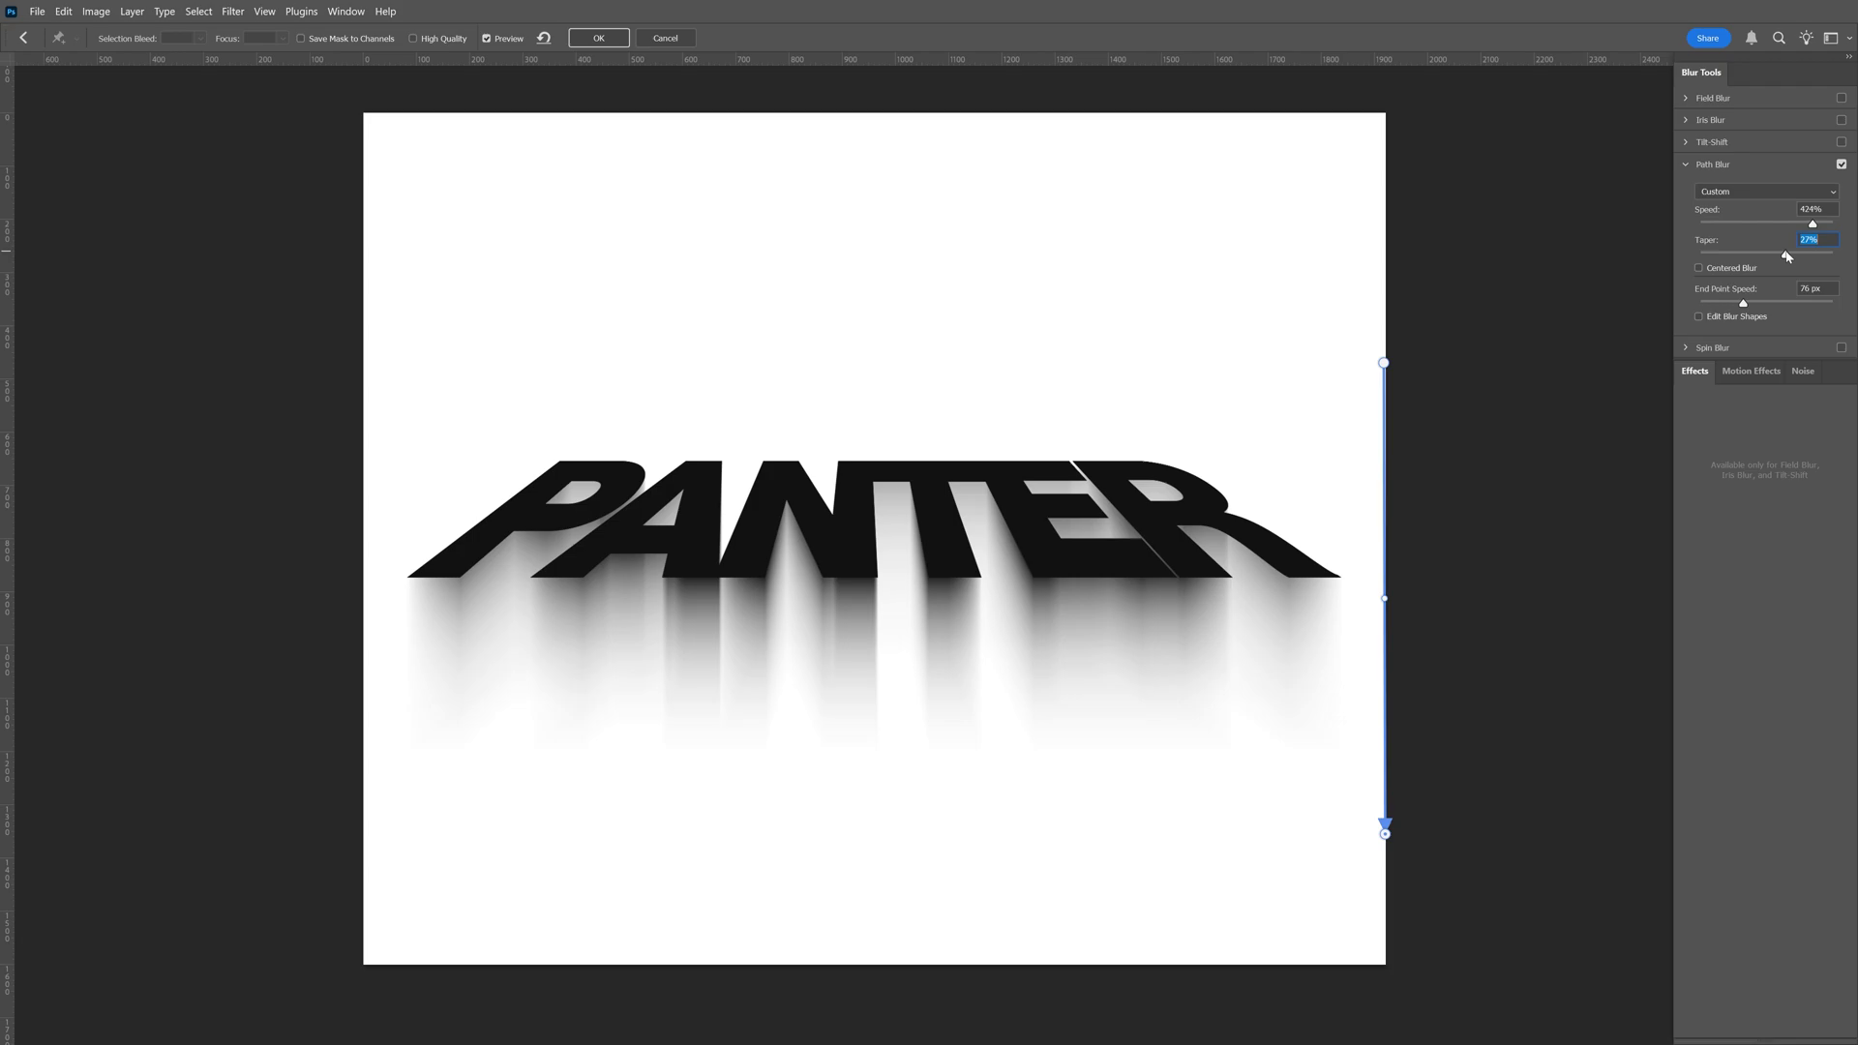
key(ctrl+0)
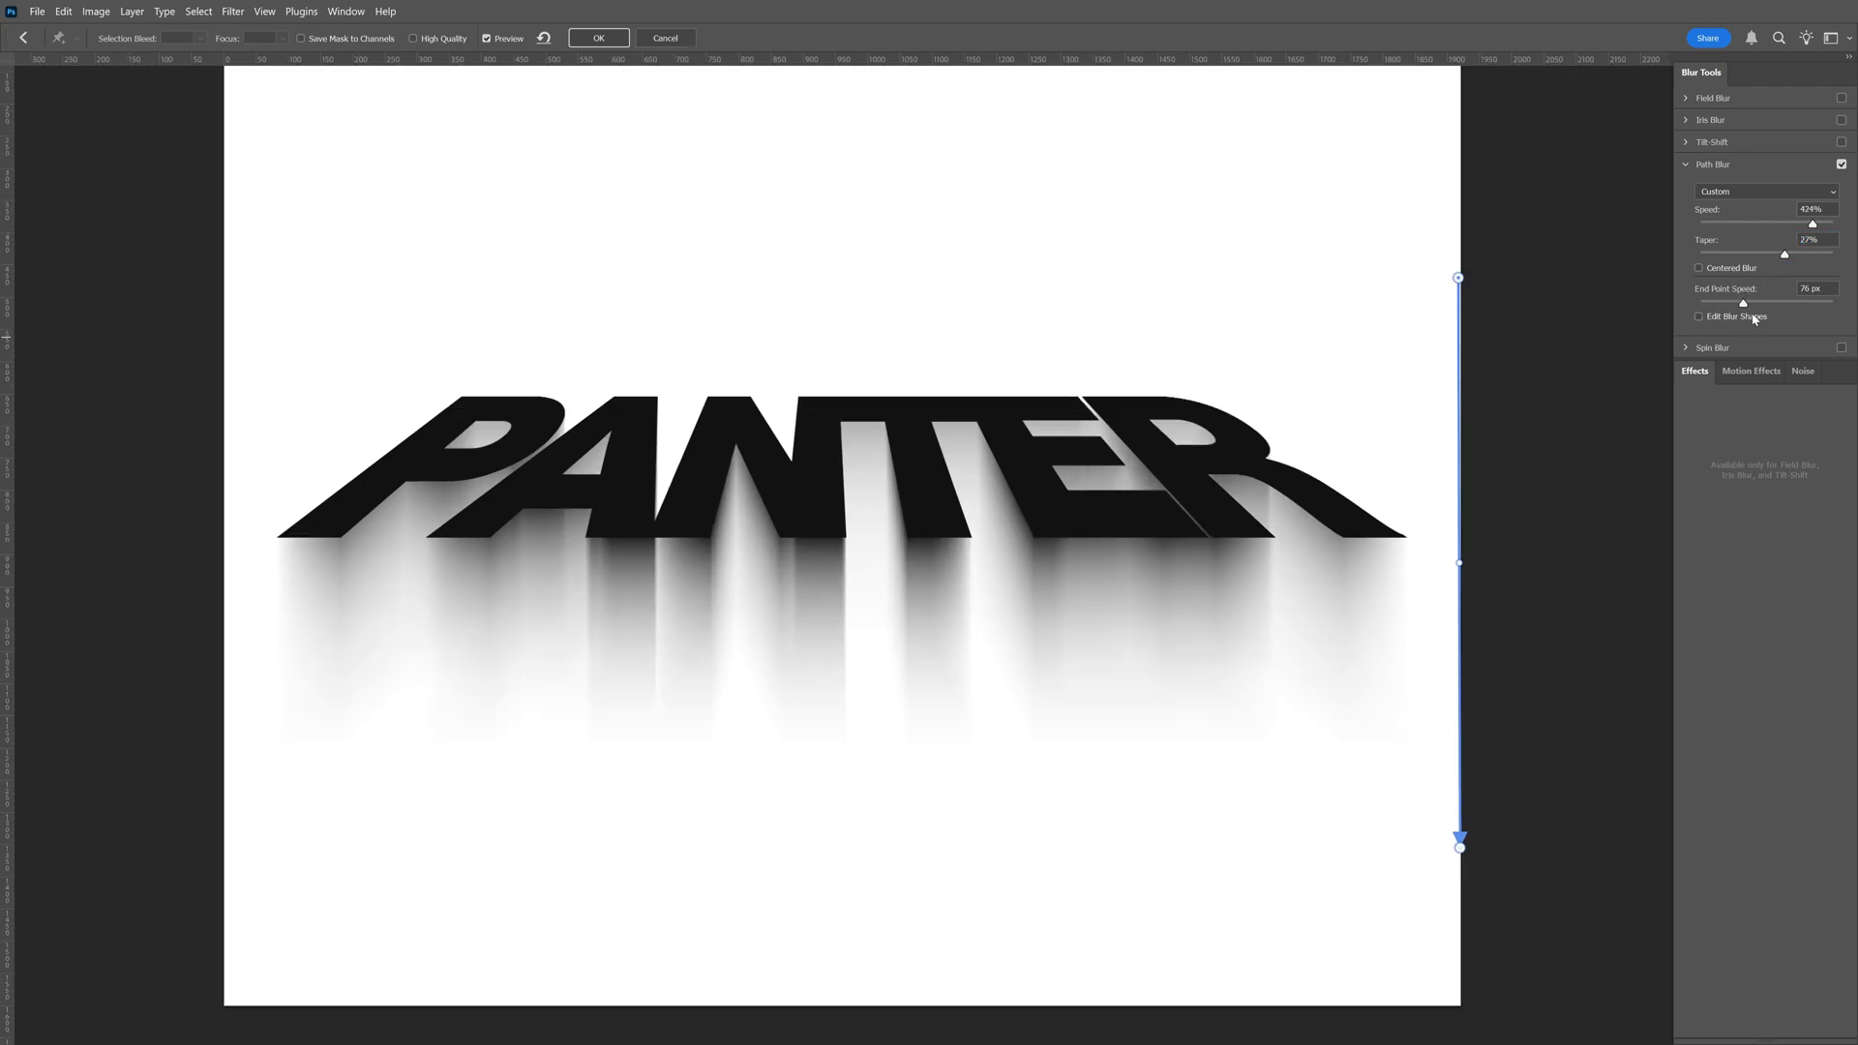
drag(1745, 307, 1749, 306)
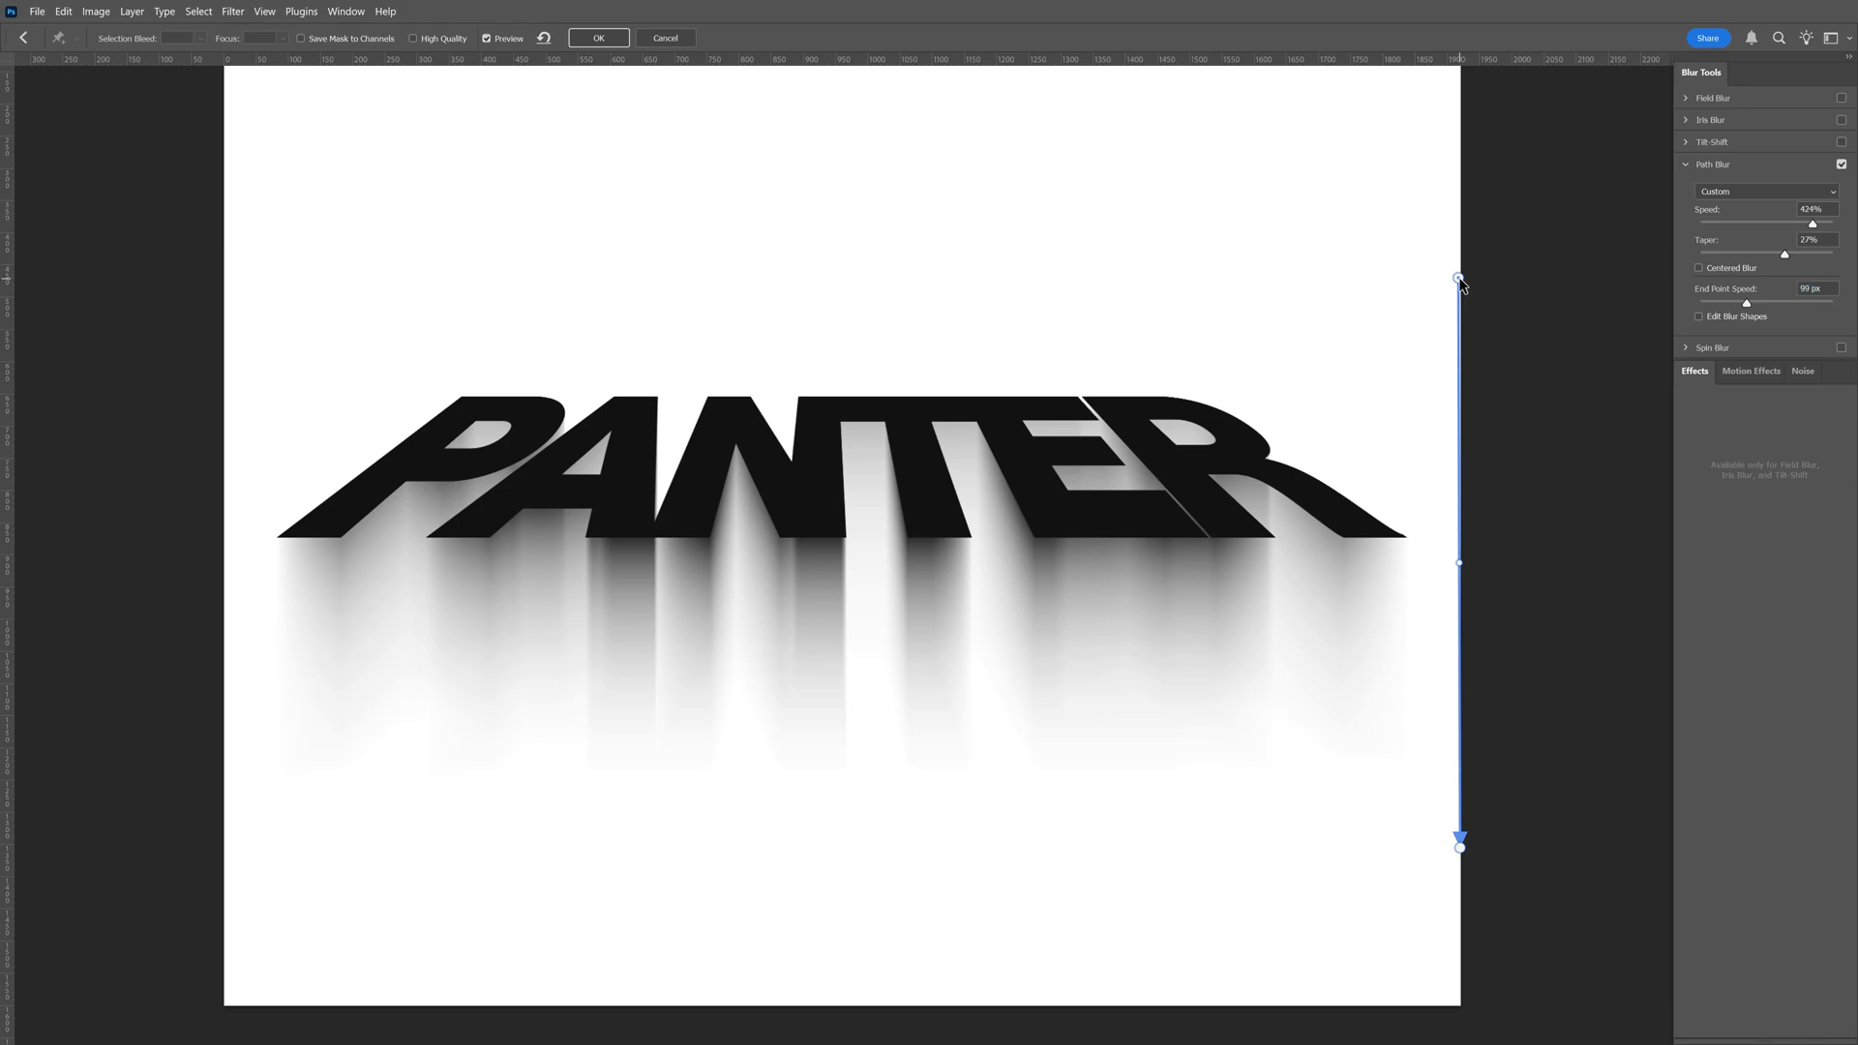
mouse_move(1748, 308)
mouse_down()
mouse_move(1728, 307)
mouse_move(1765, 305)
mouse_up()
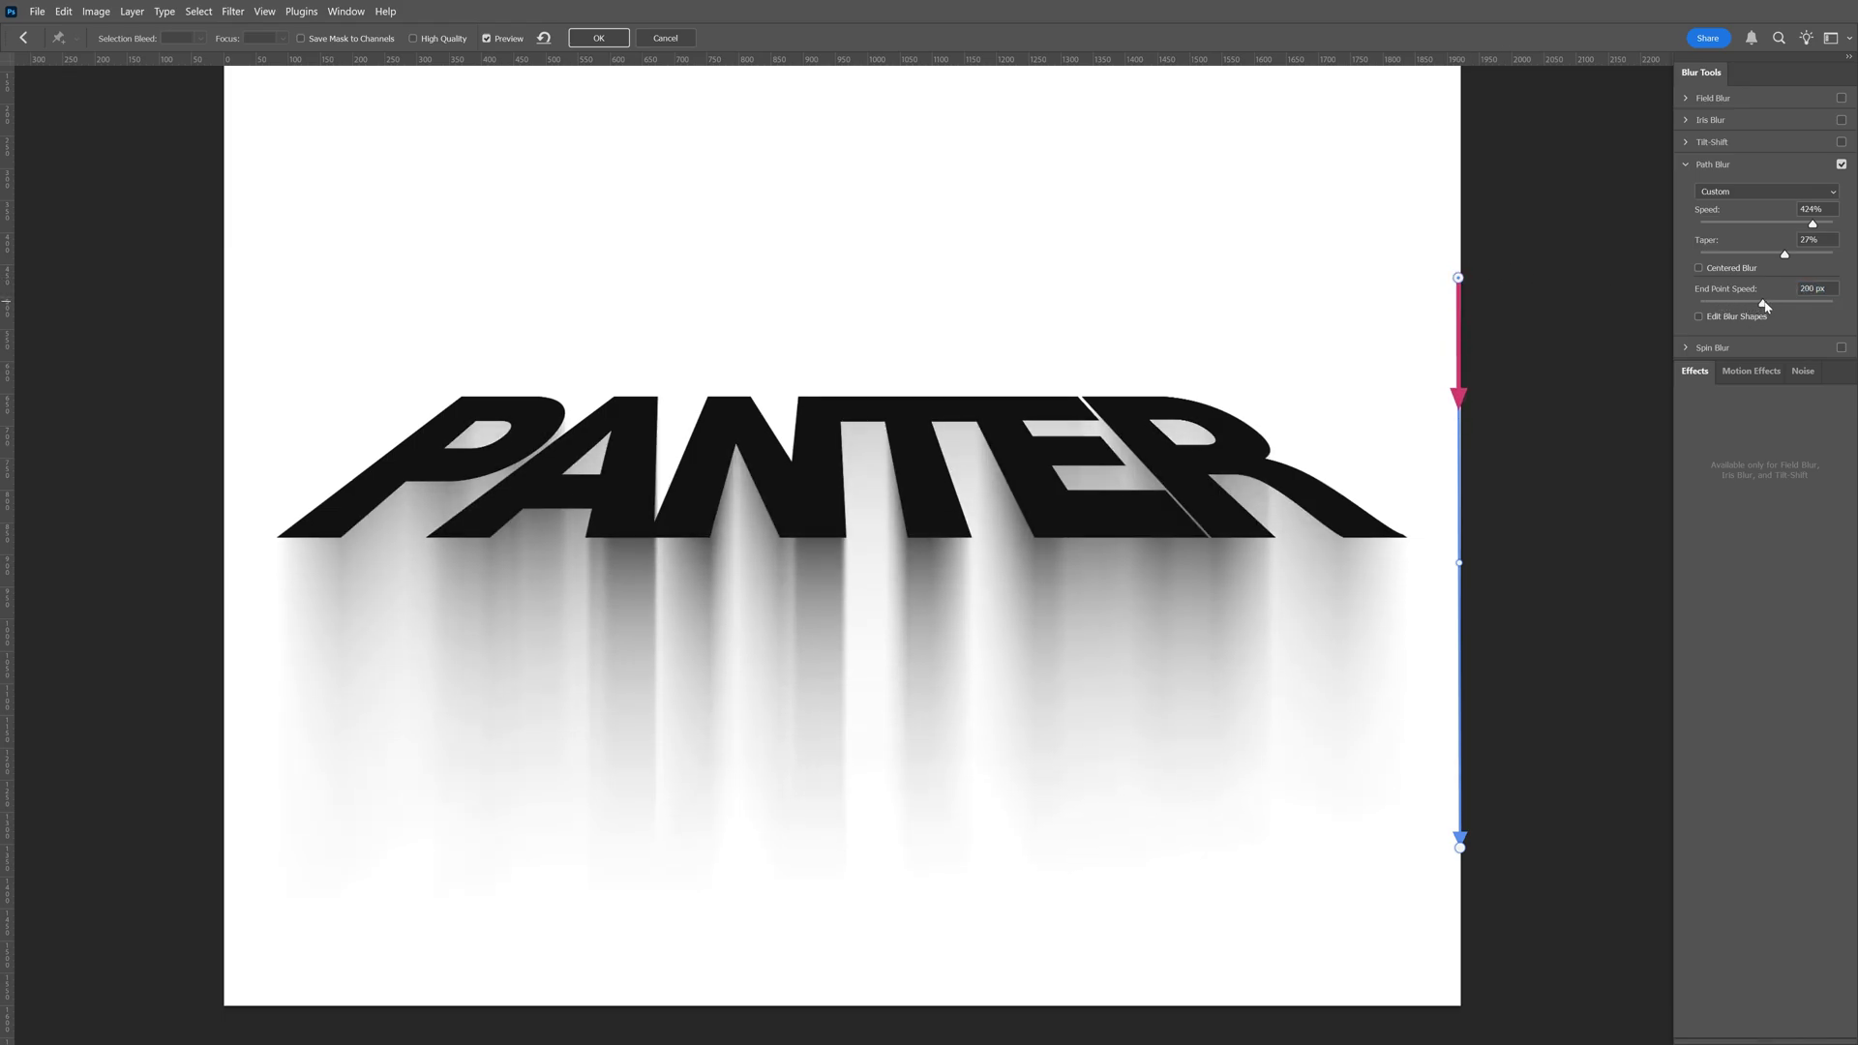
key(Return)
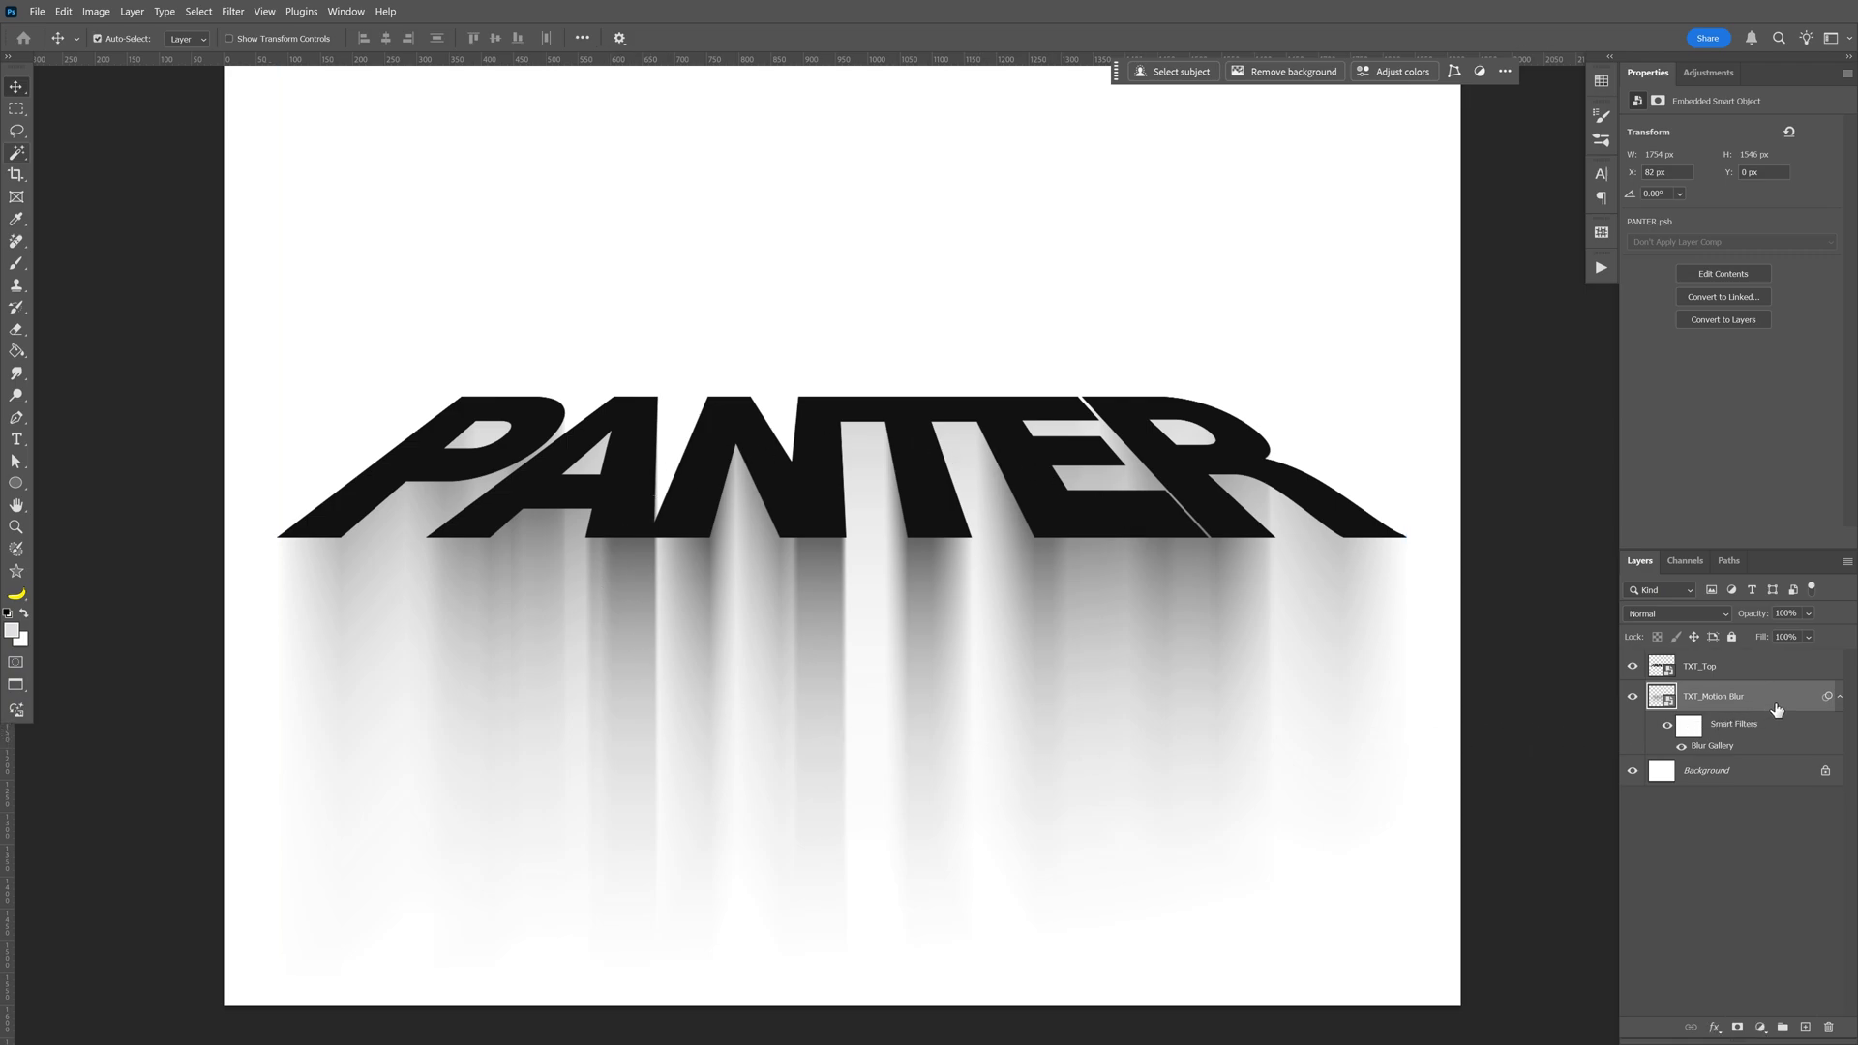
- Duplicate TXT_Motion Blur through copy 4, select all copies and collapse their Smart Filters
key(ctrl+j)
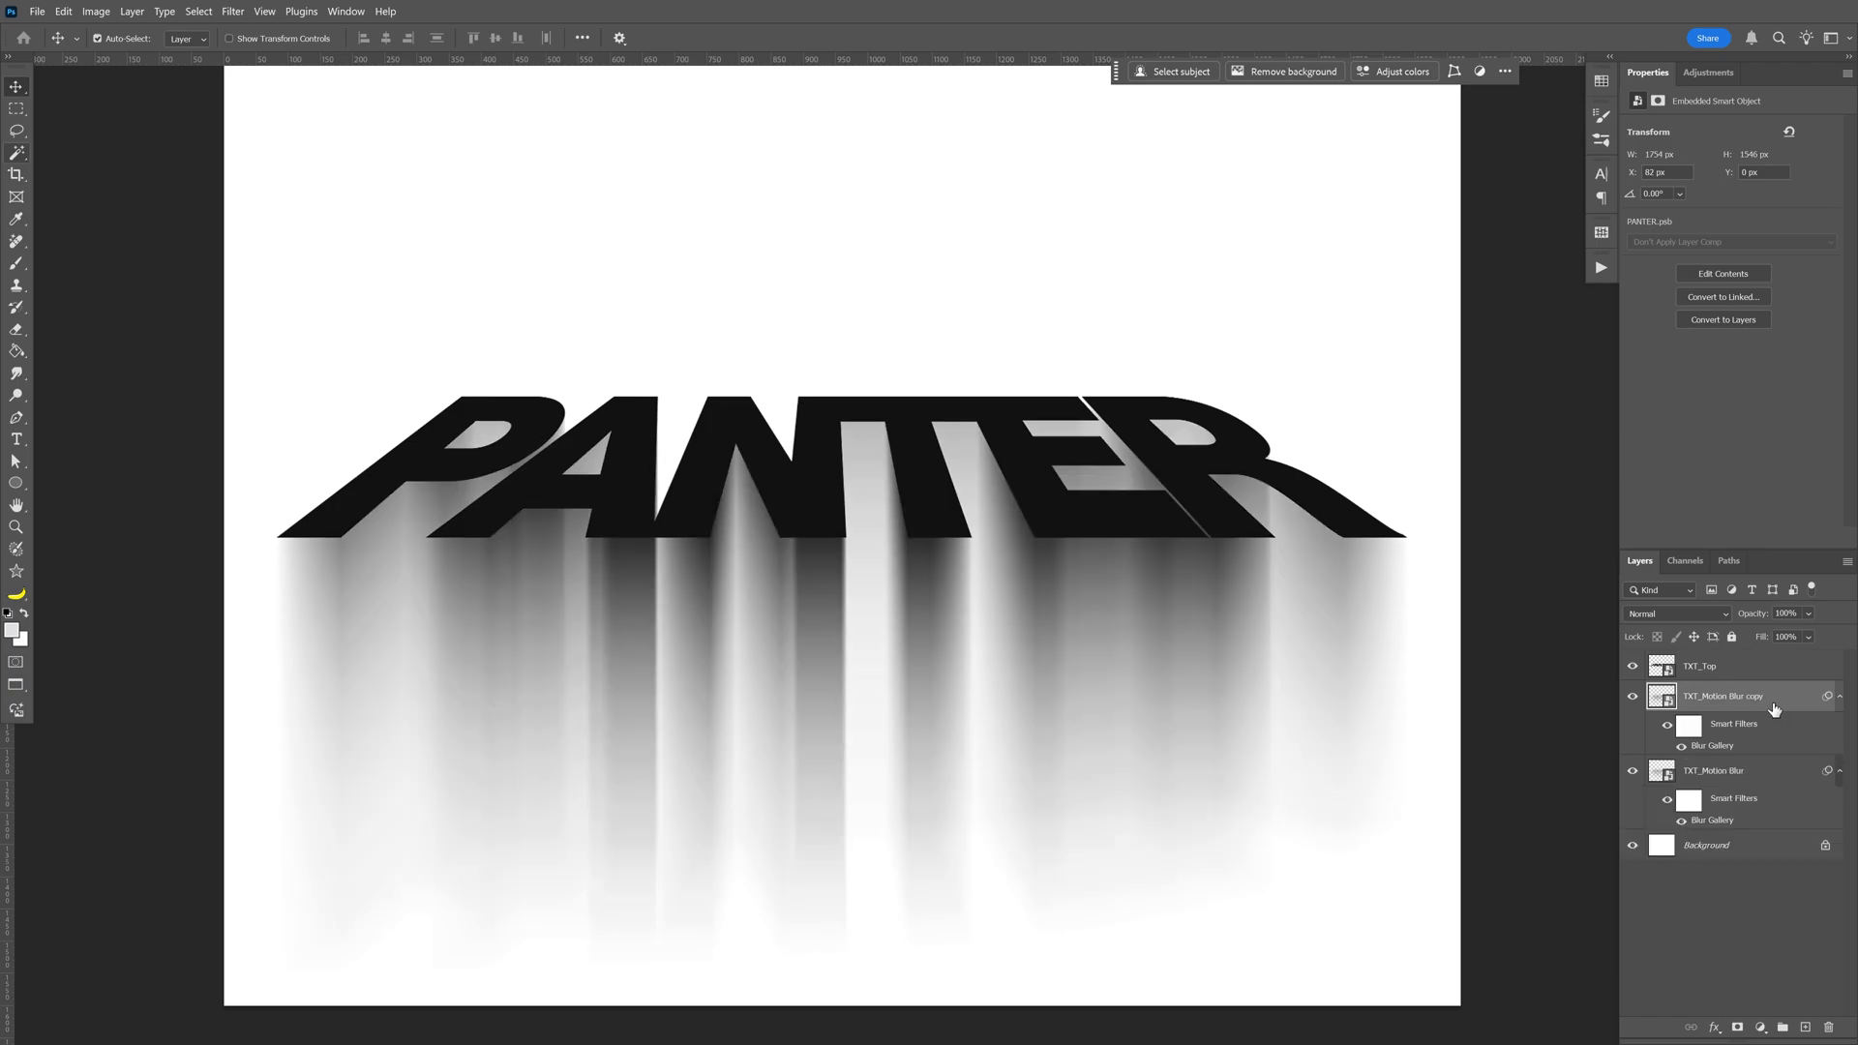
key(ctrl+j)
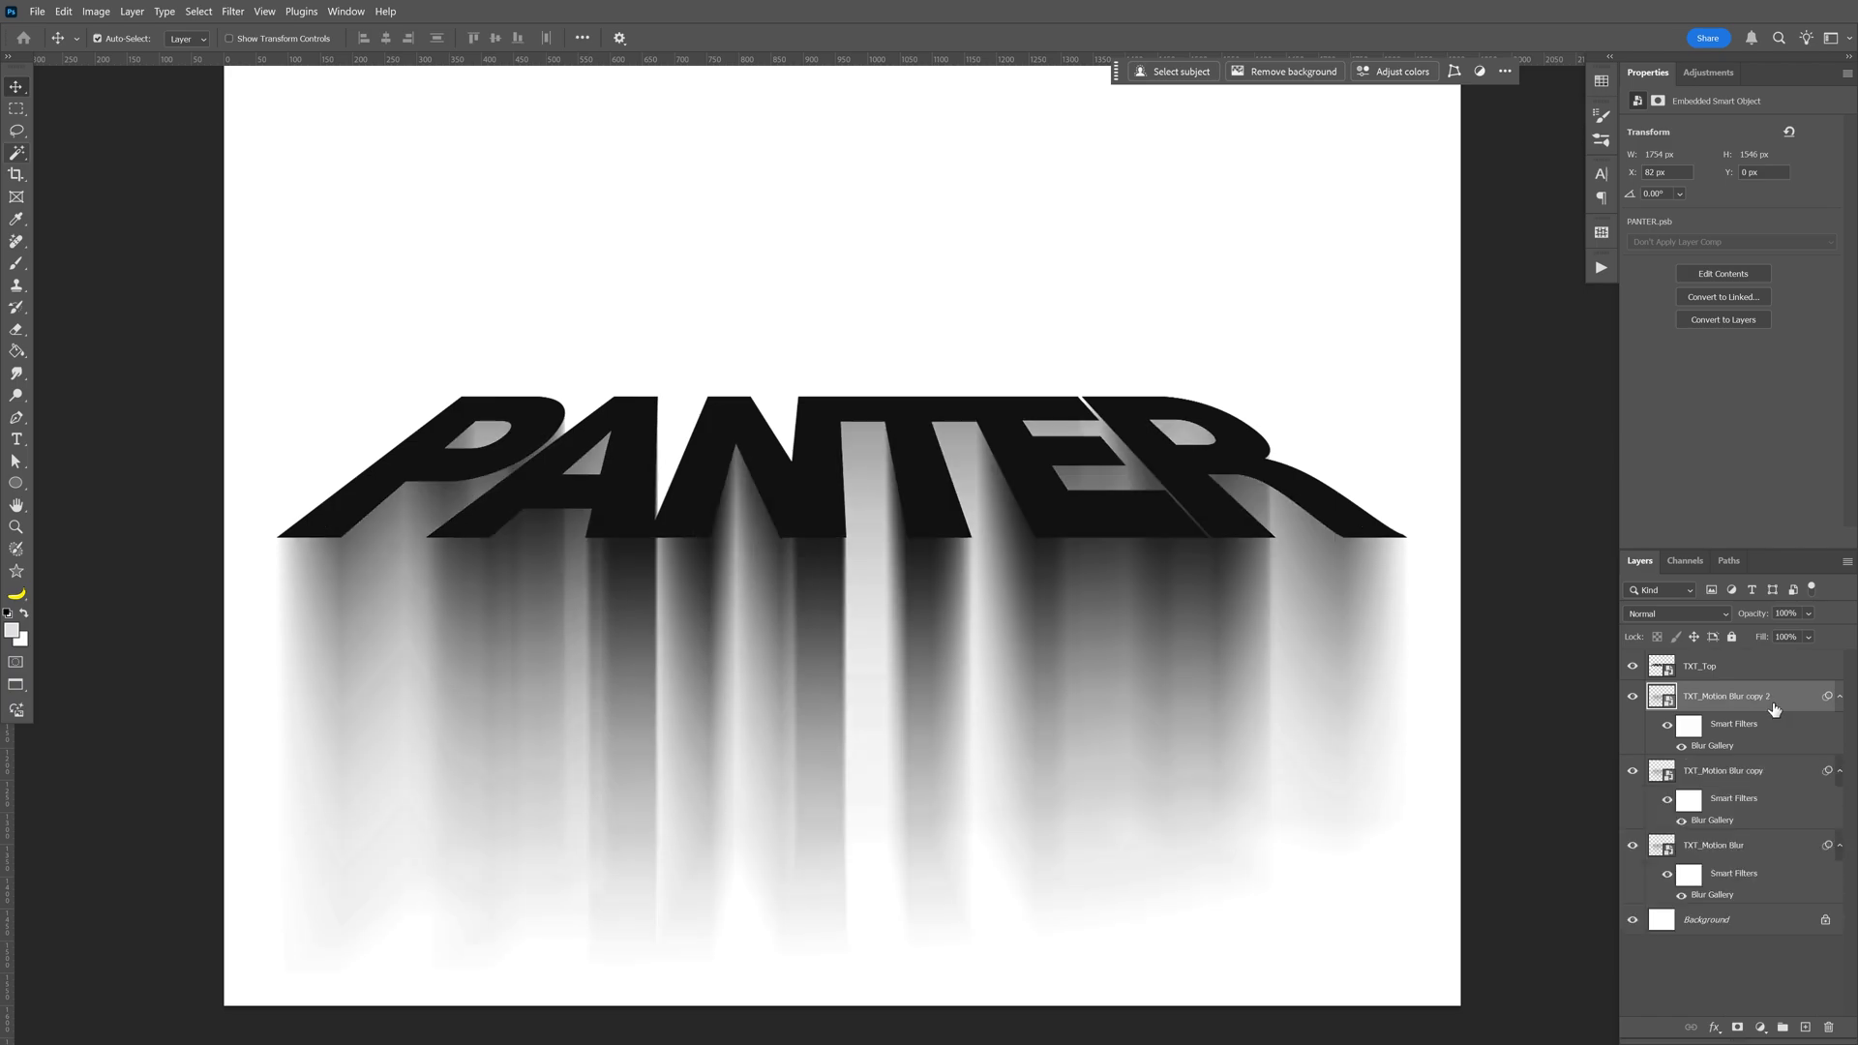
key(ctrl+j)
key(ctrl+j)
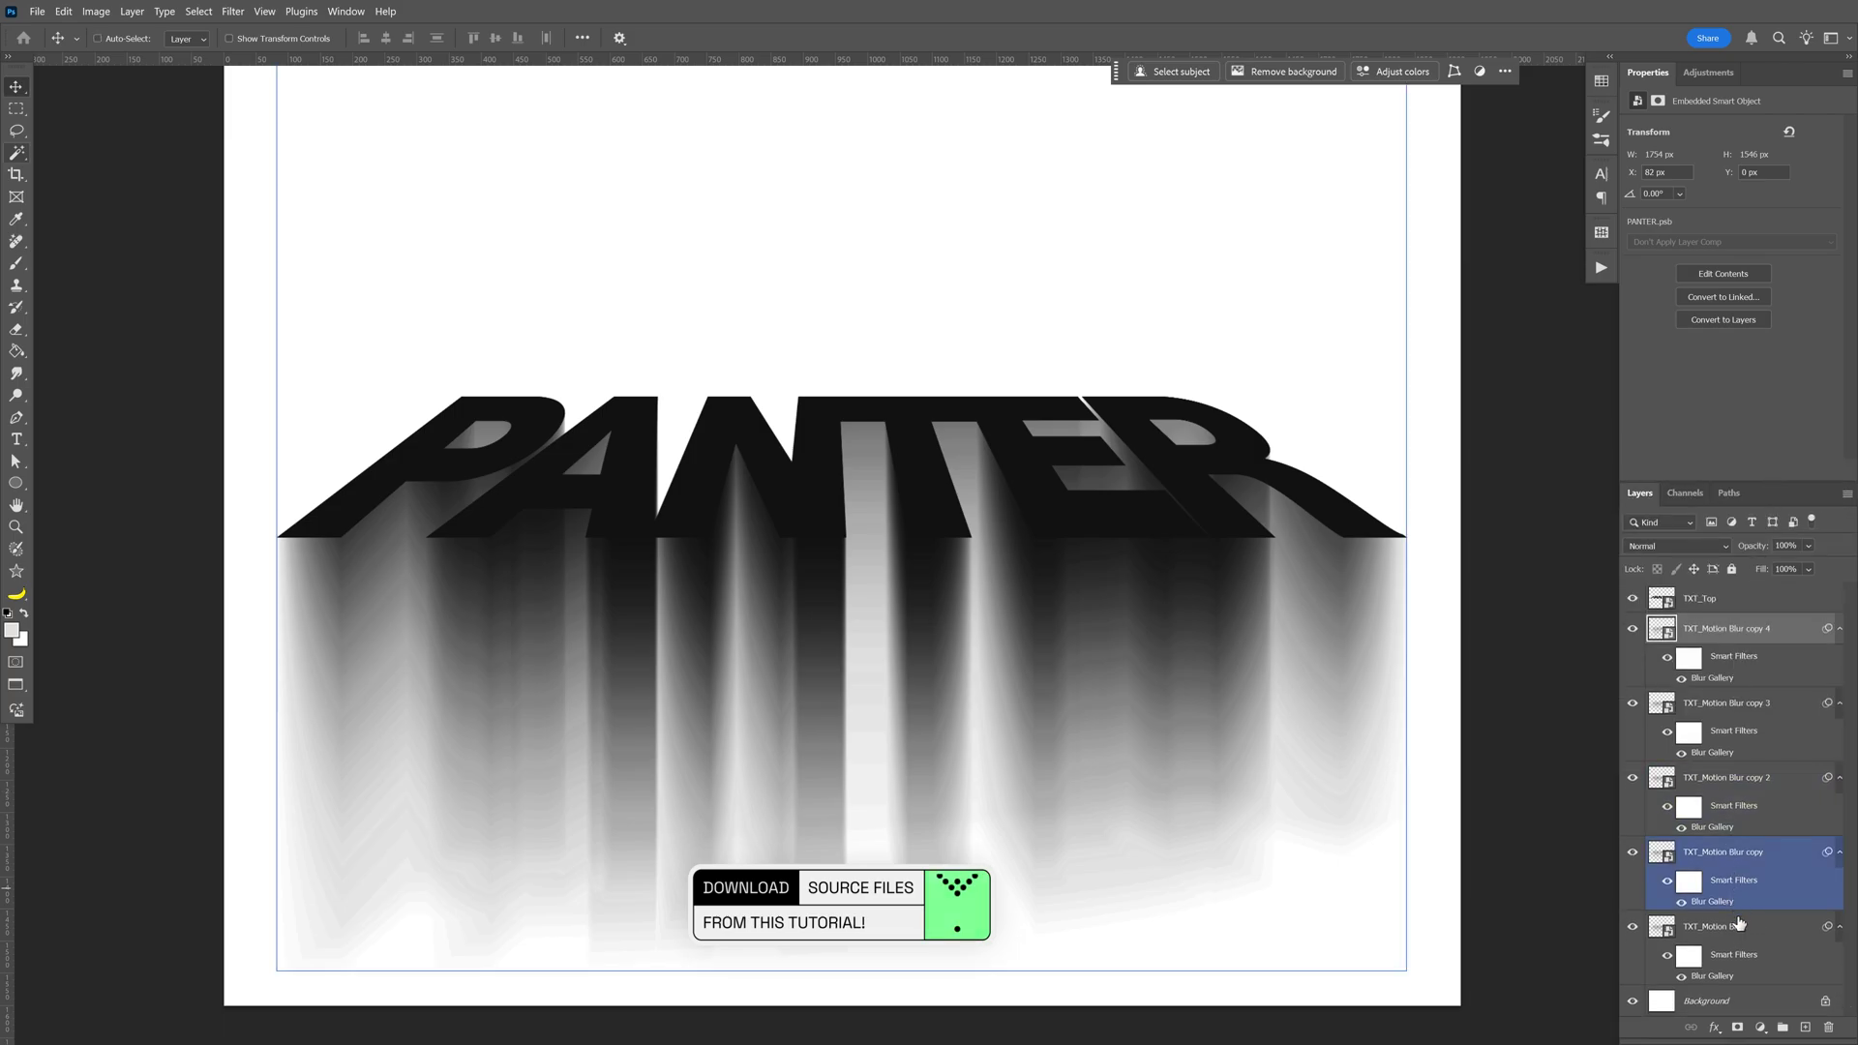
shift+click(1741, 926)
alt+click(1840, 926)
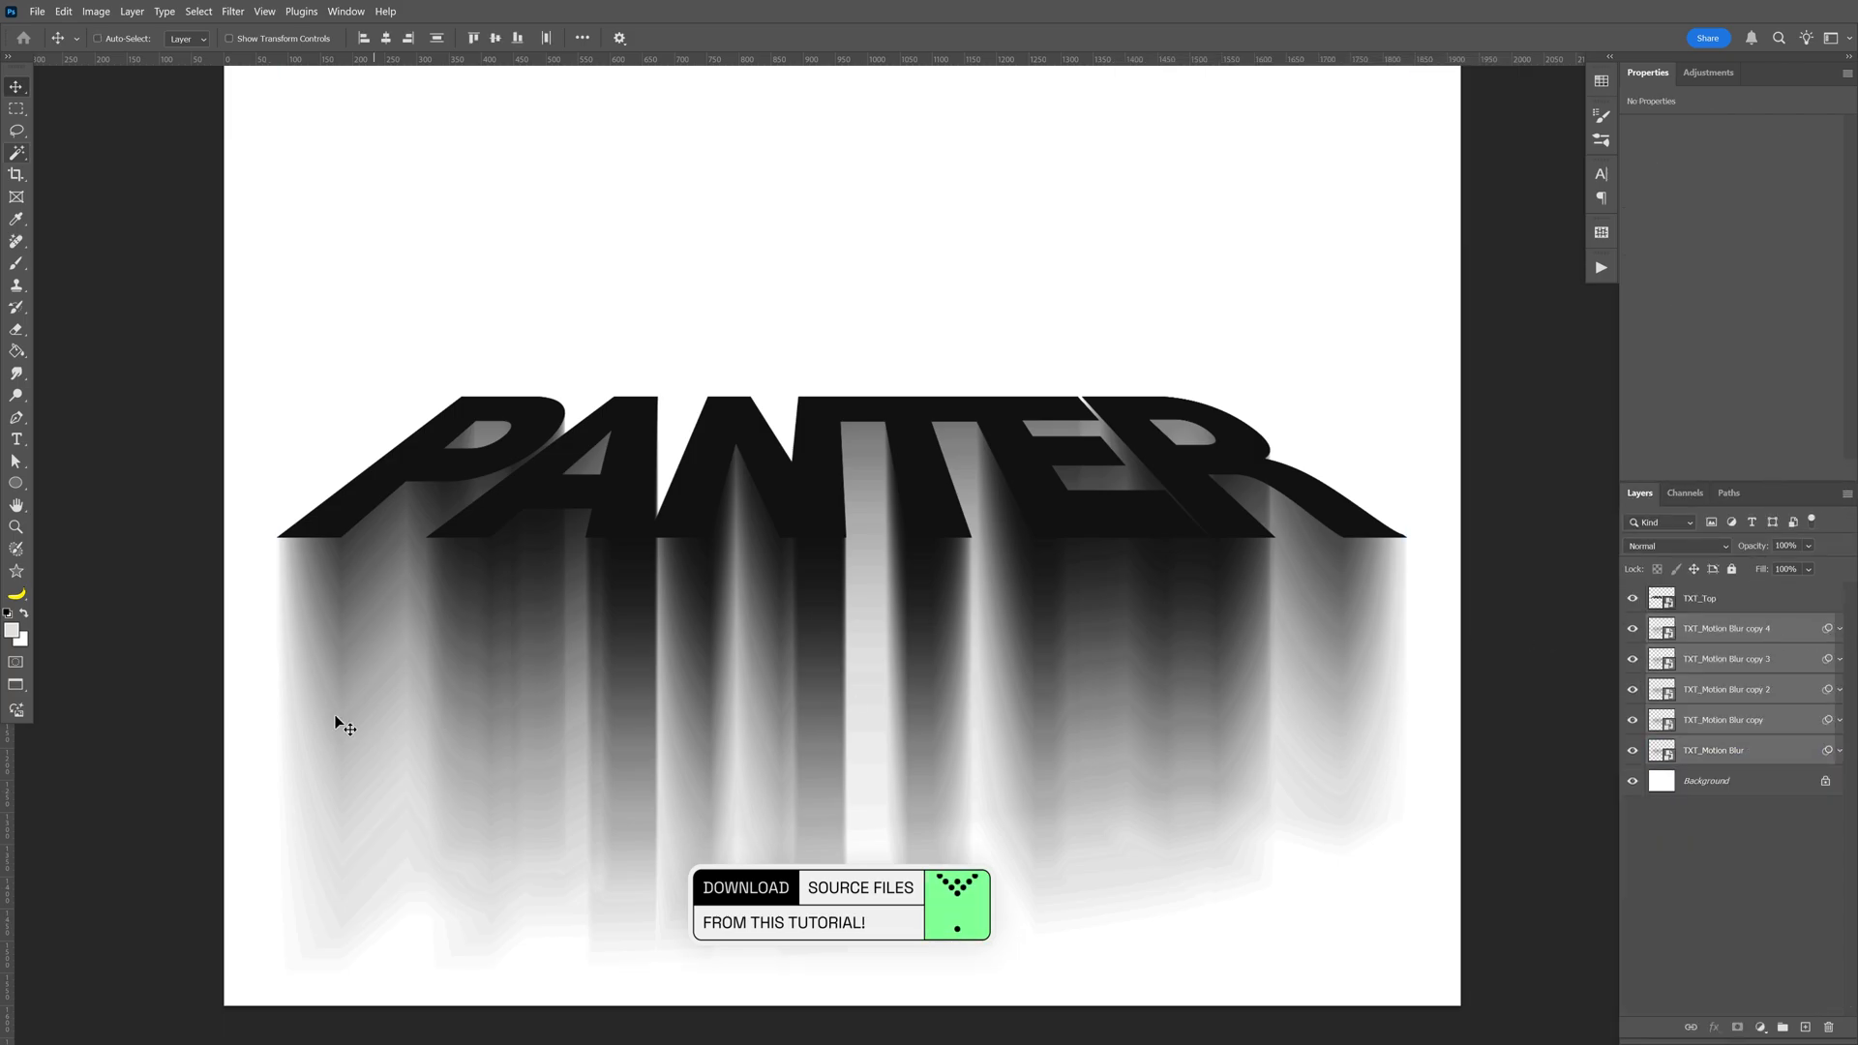
scroll(381, 723, up, 1)
scroll(382, 722, up, 1)
scroll(640, 609, up, 1)
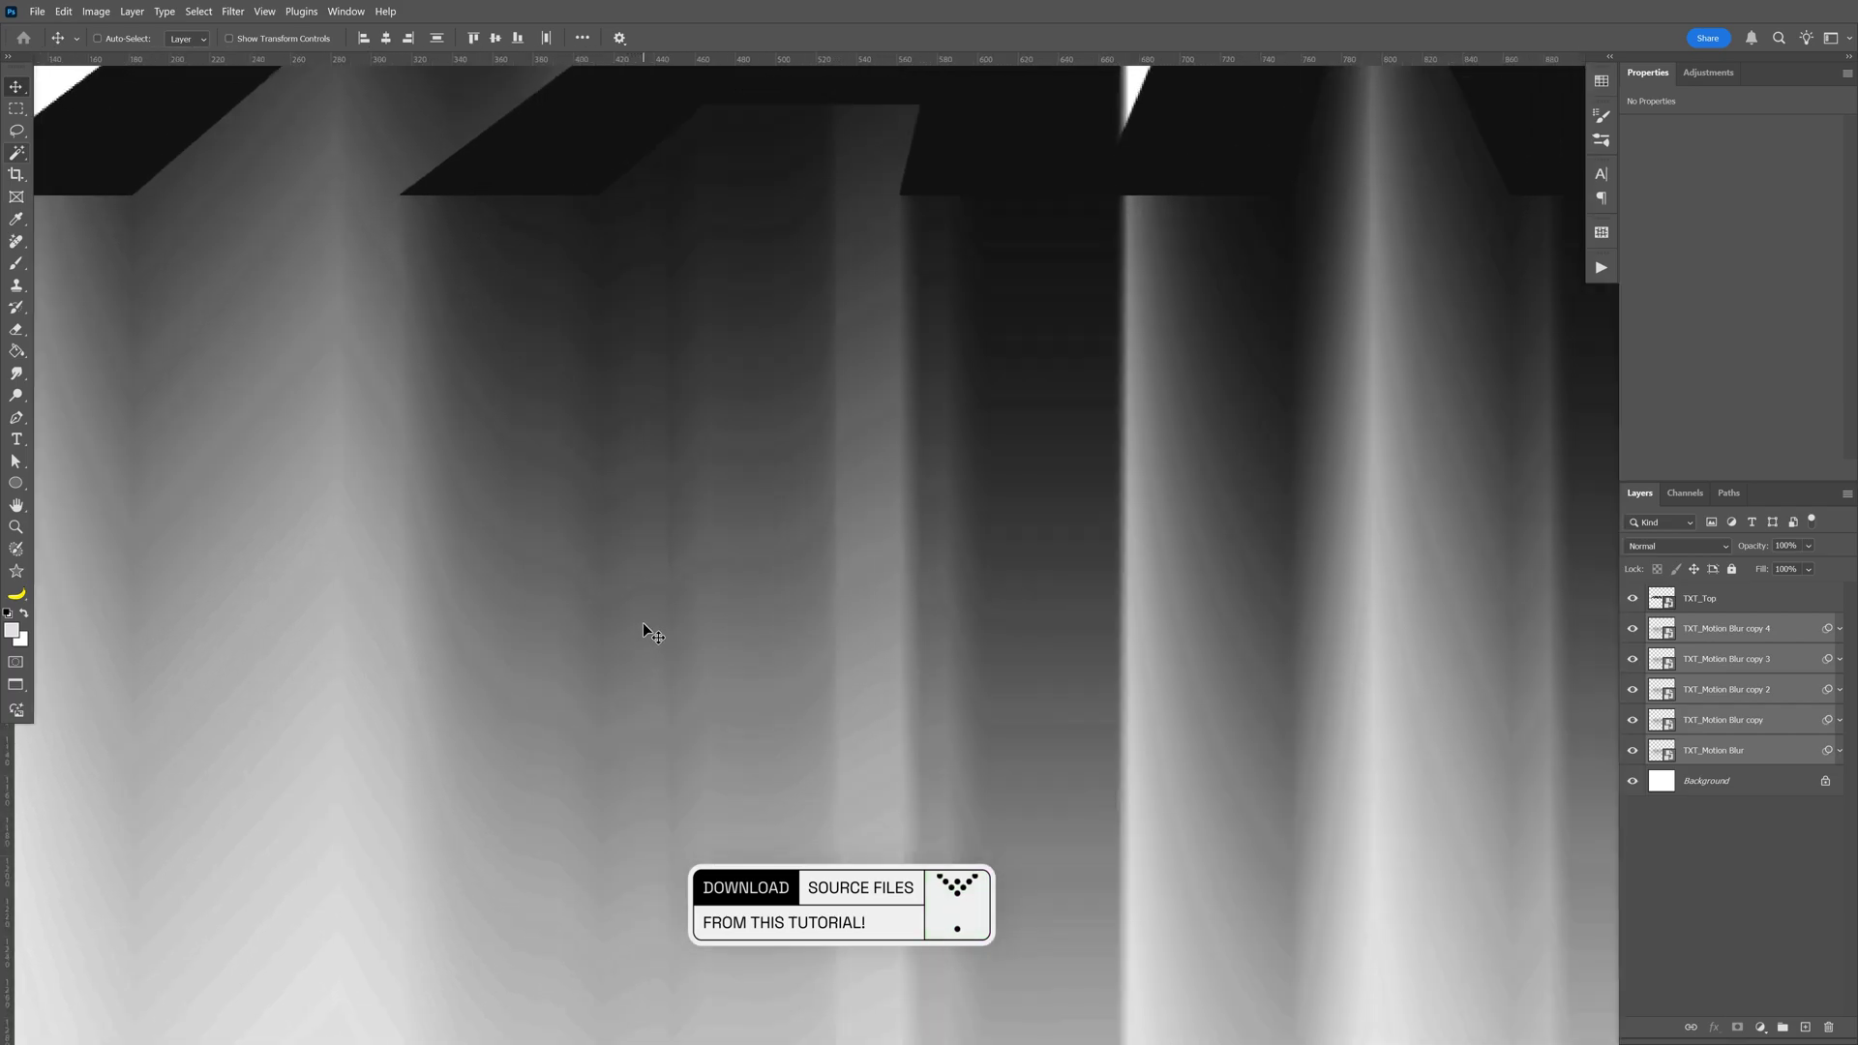
key(ctrl+0)
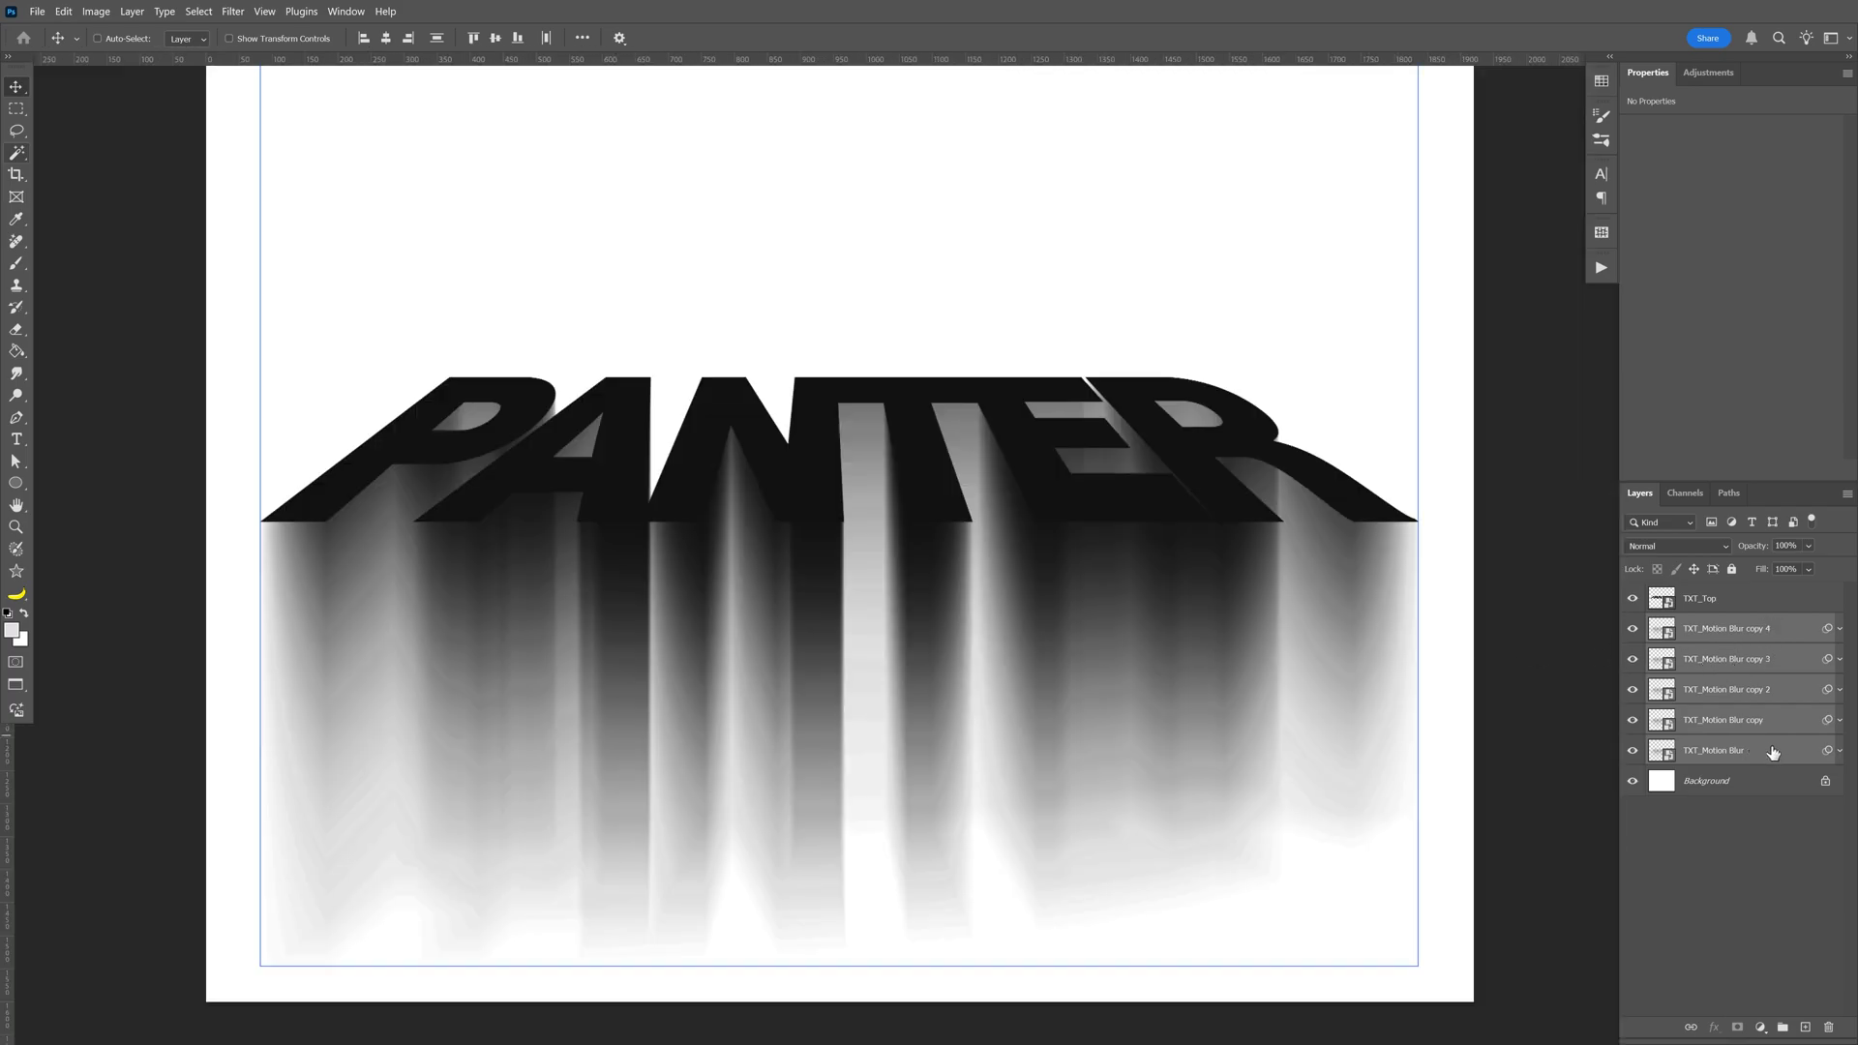
- Merge the selected blur copies into one smart object and give it an 8.2 px Gaussian Blur
right_click(1782, 637)
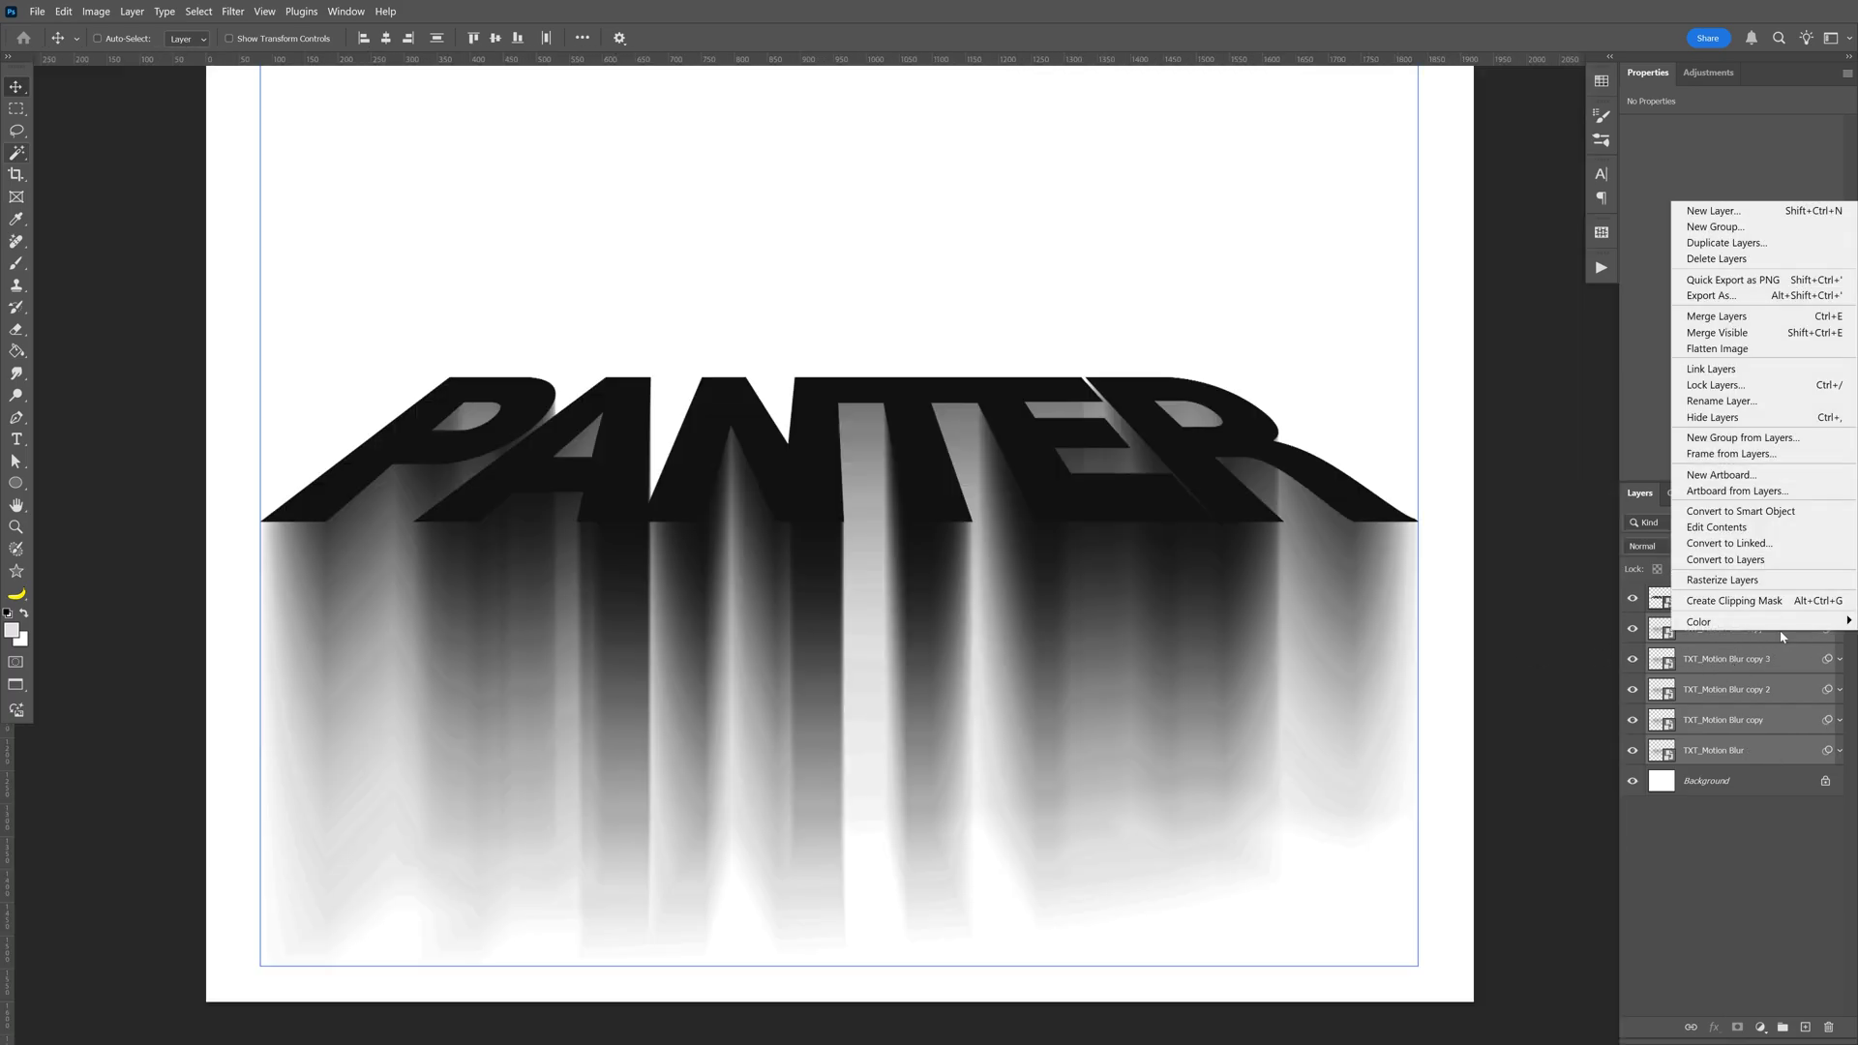
click(1772, 513)
click(243, 12)
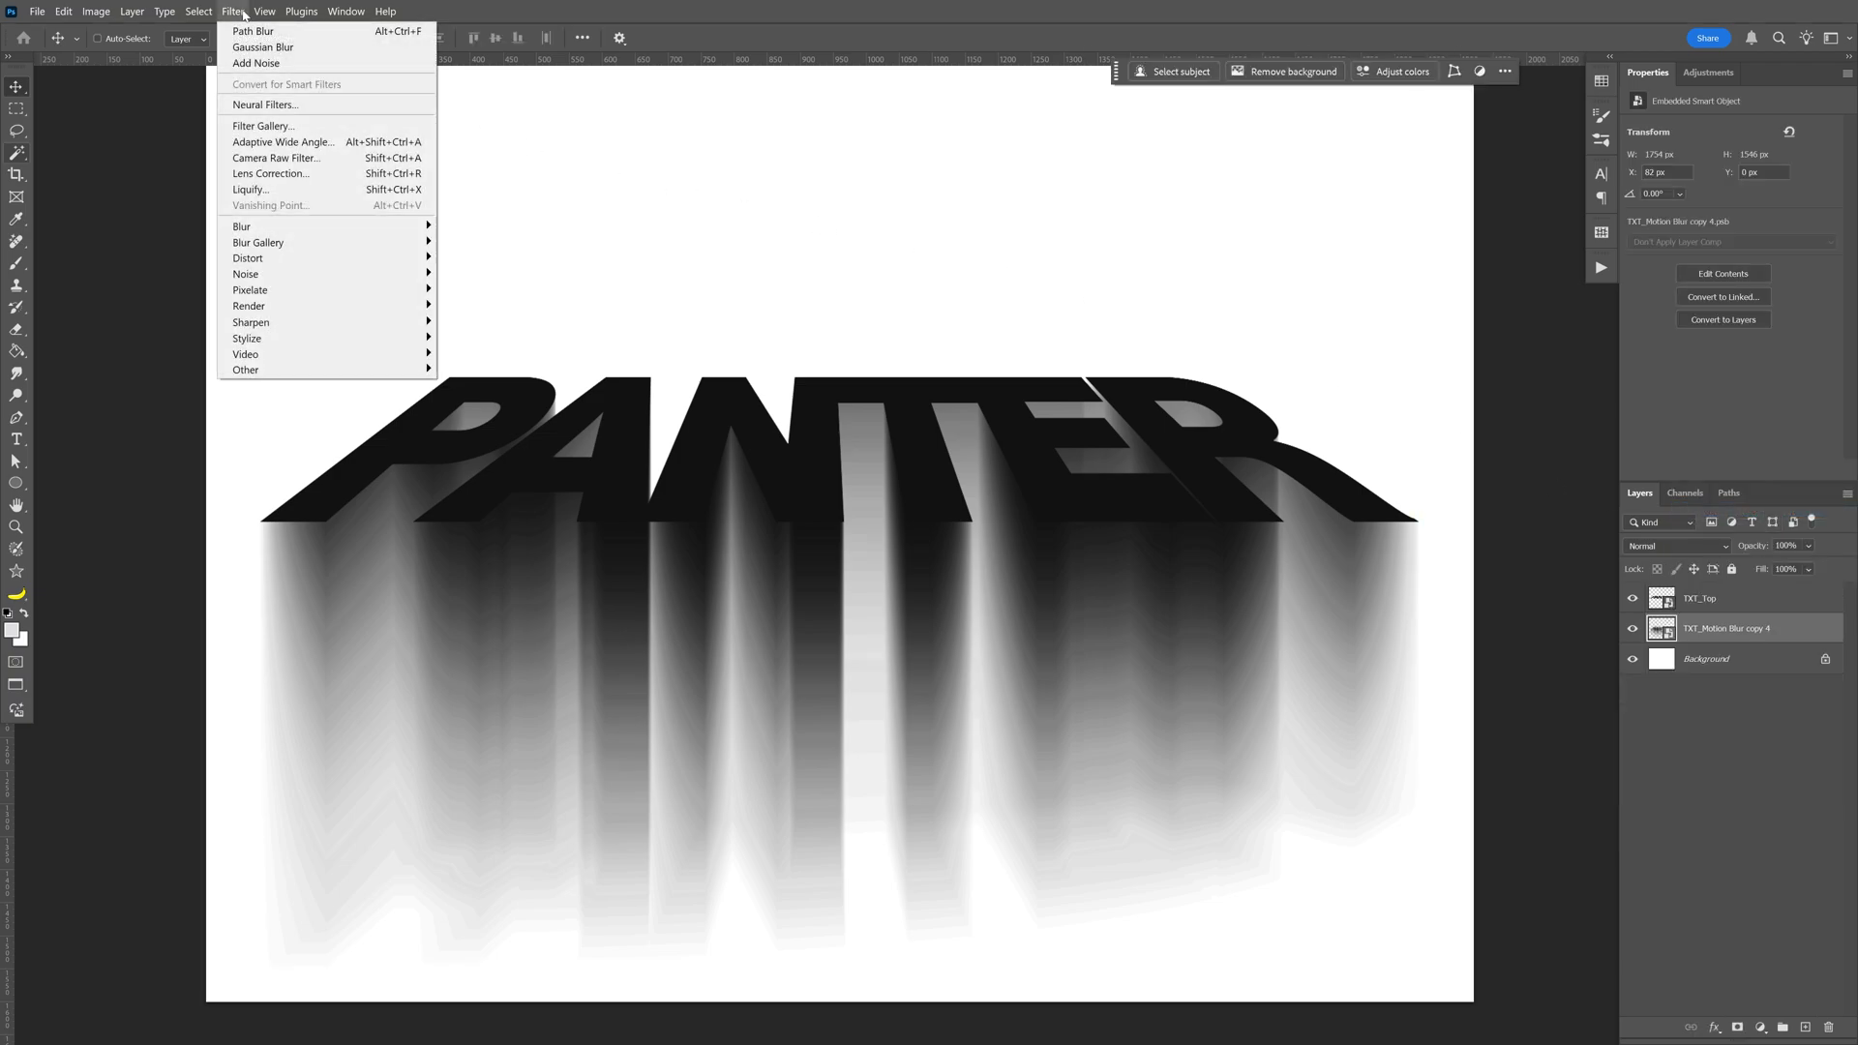
mouse_move(310, 227)
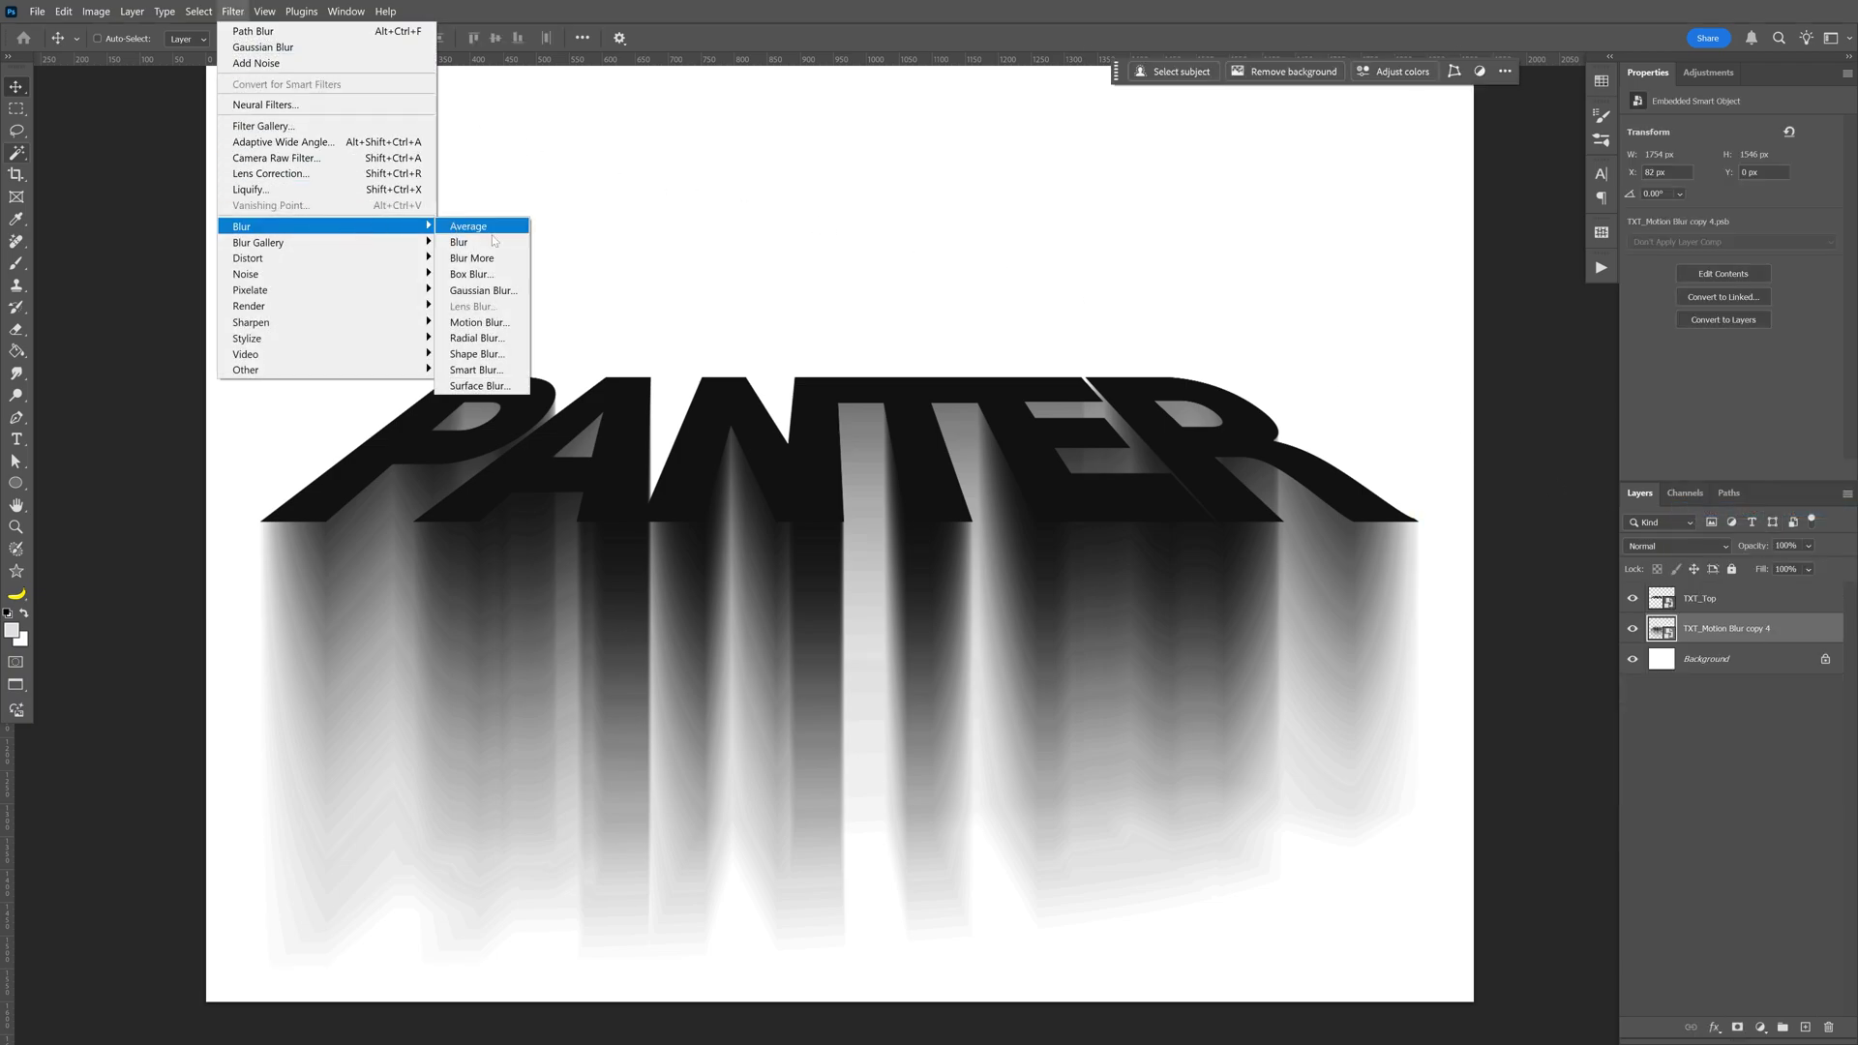
click(514, 293)
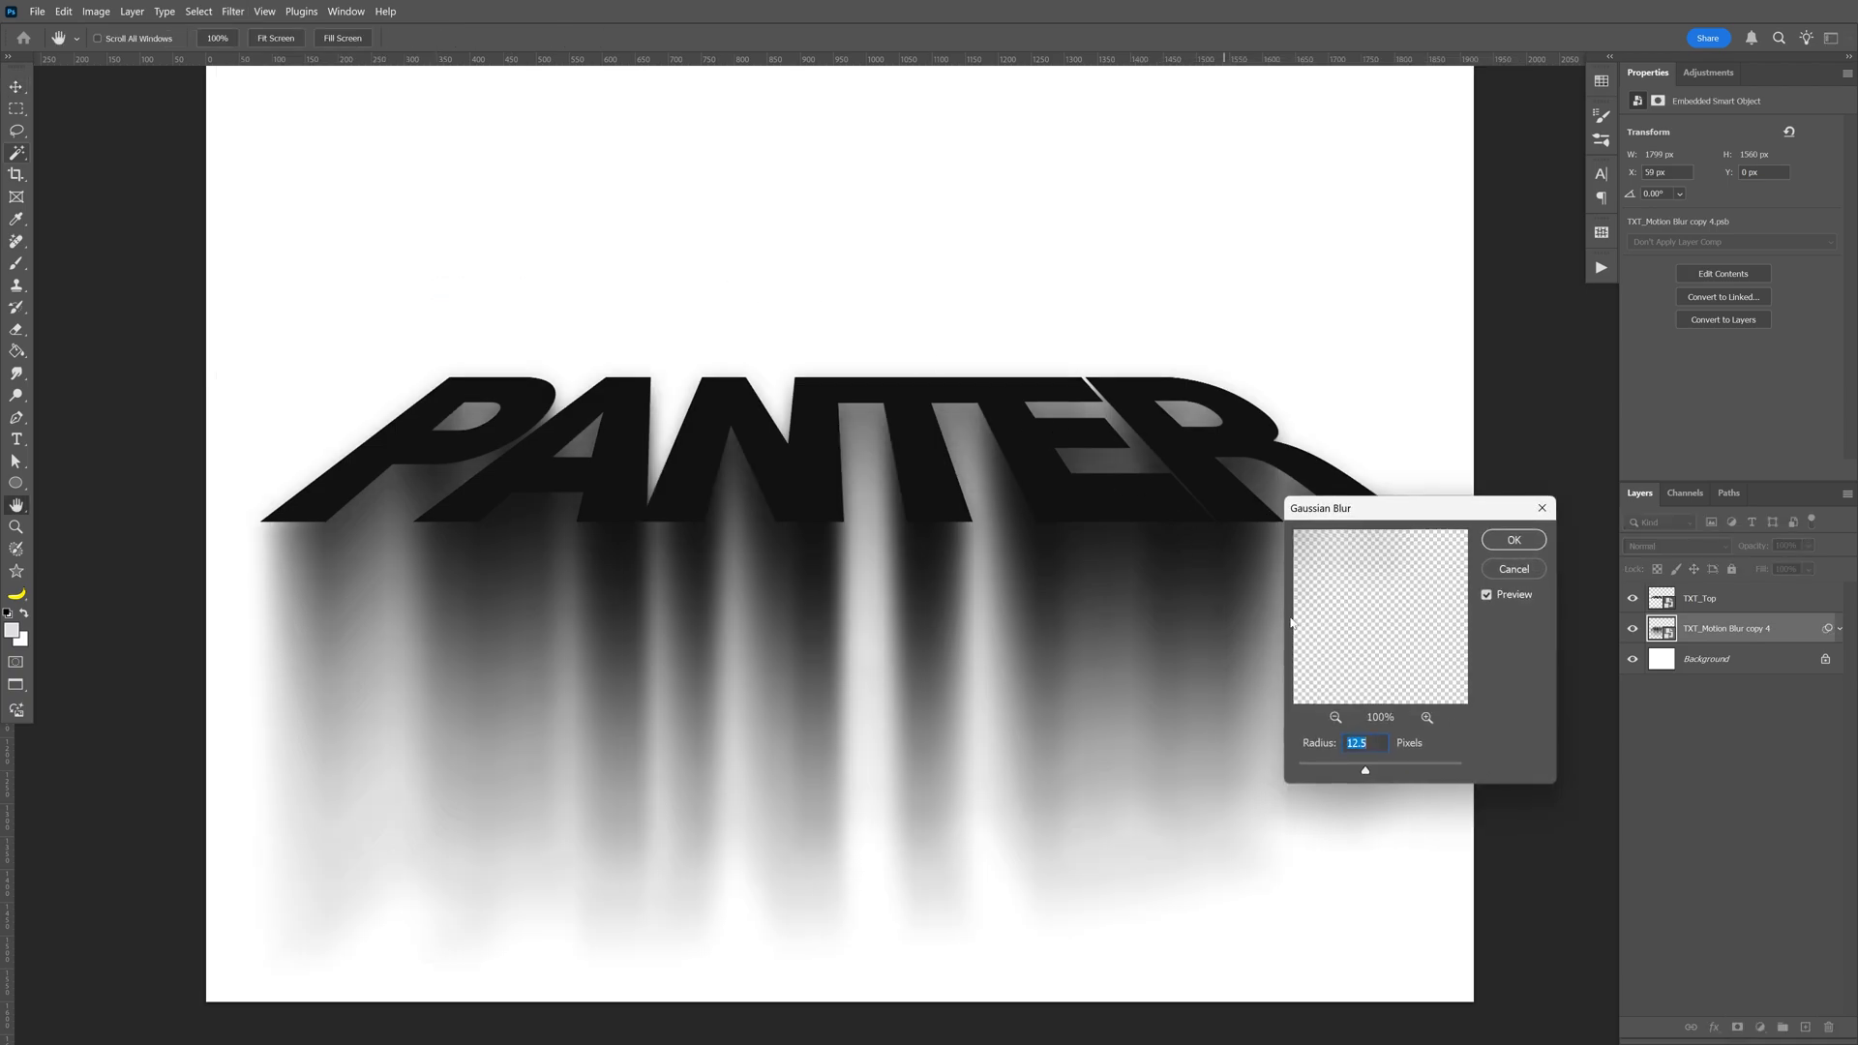
drag(1349, 771, 1356, 770)
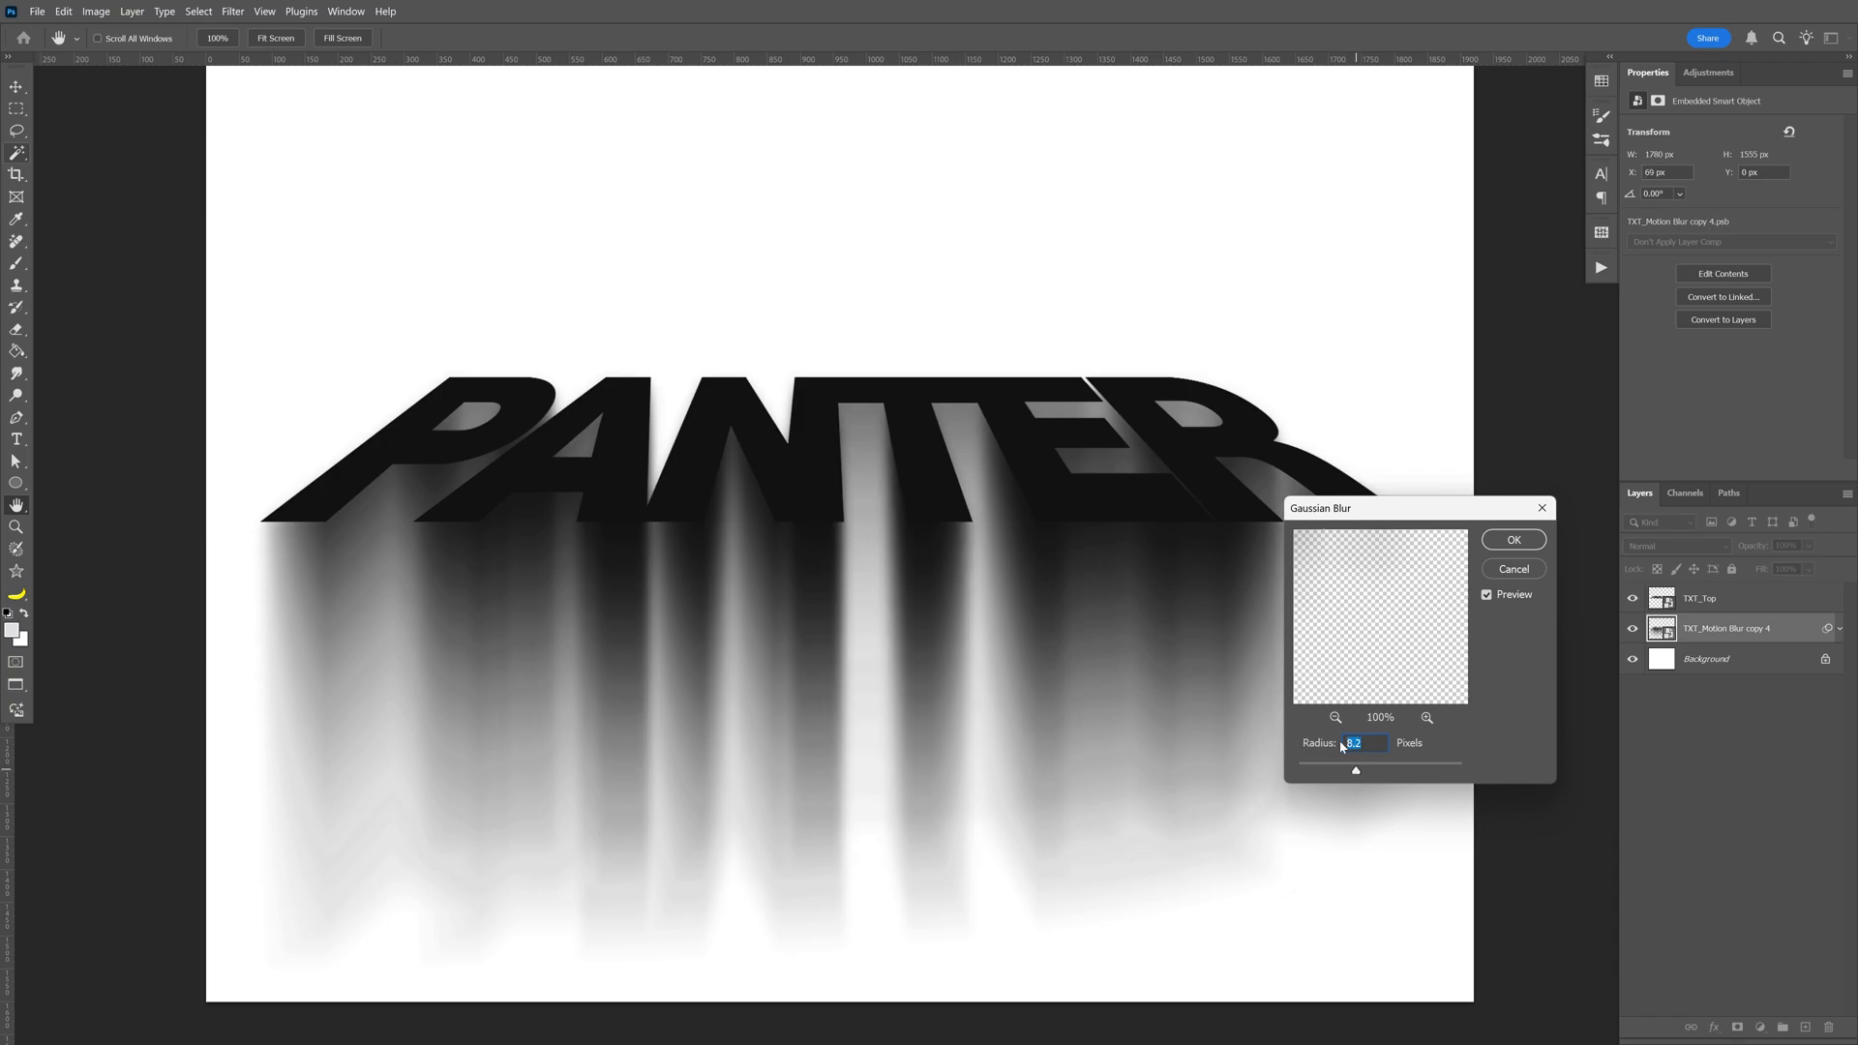
click(1504, 541)
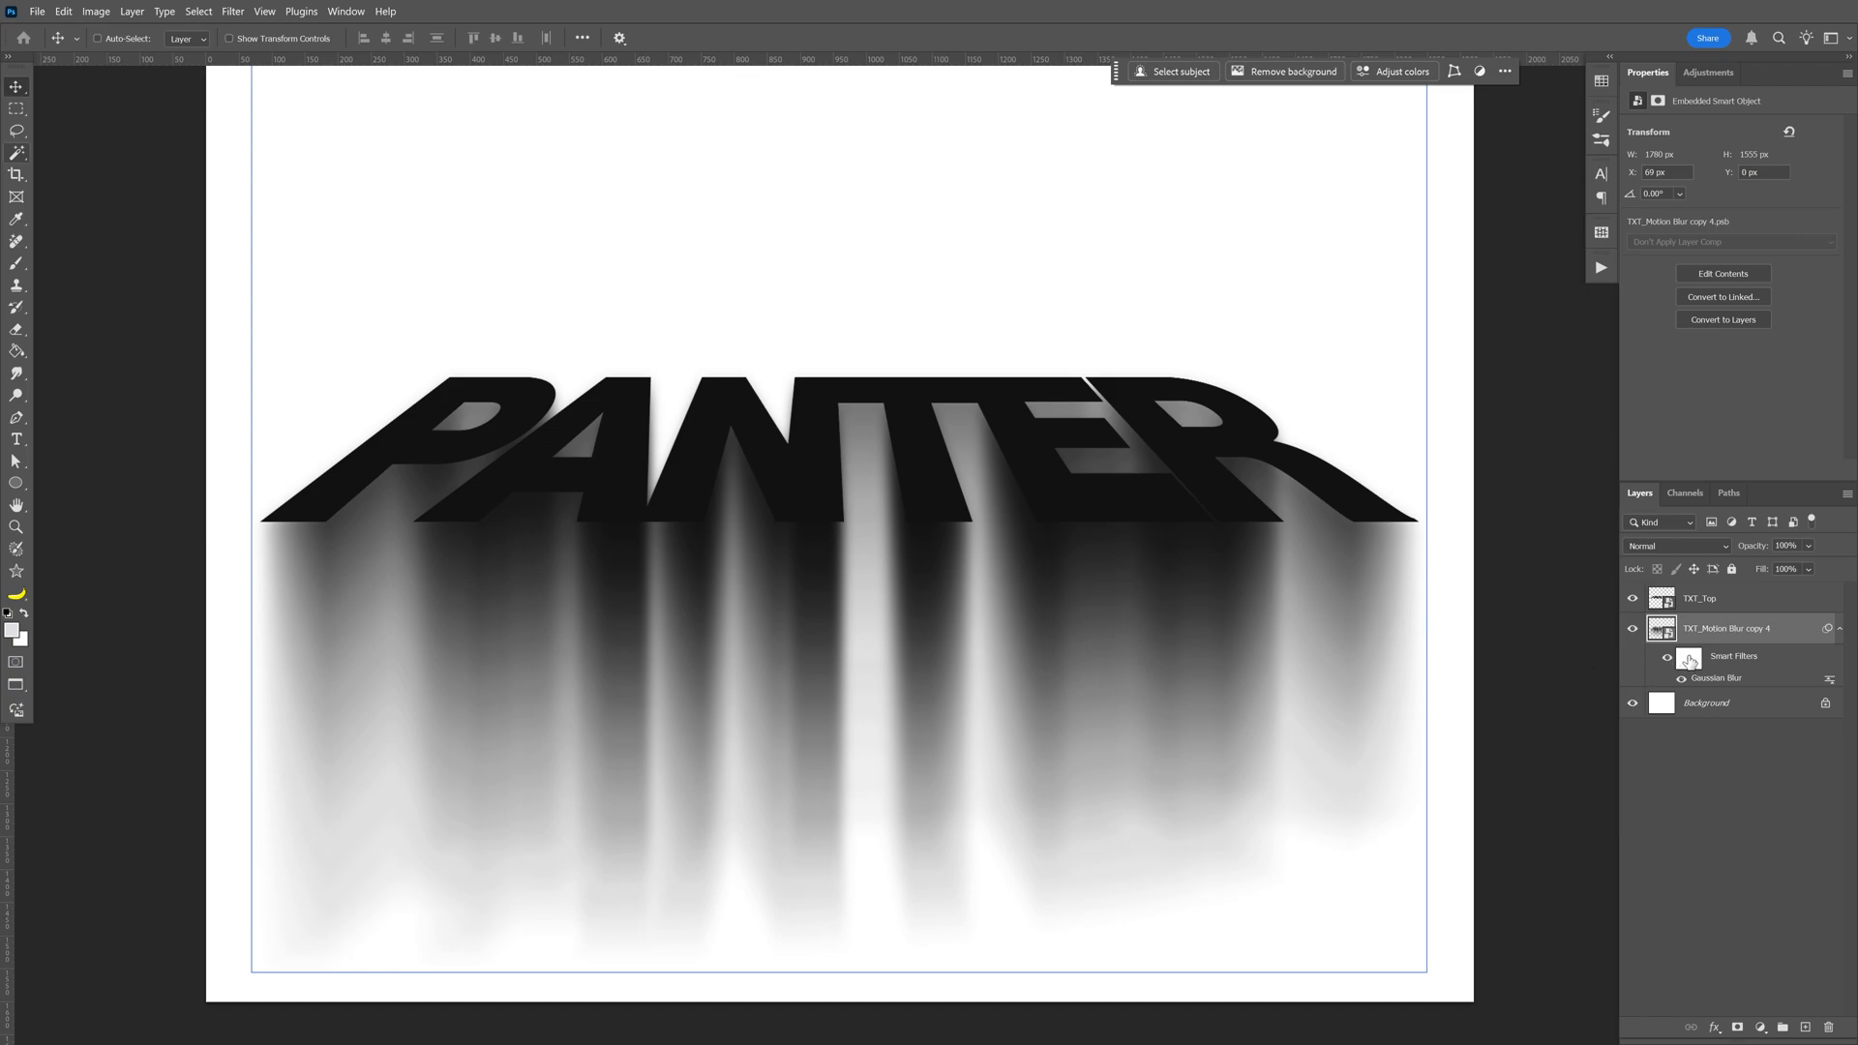
- Paint black on the Gaussian Blur filter mask over the upper trails beneath the letters
click(1689, 660)
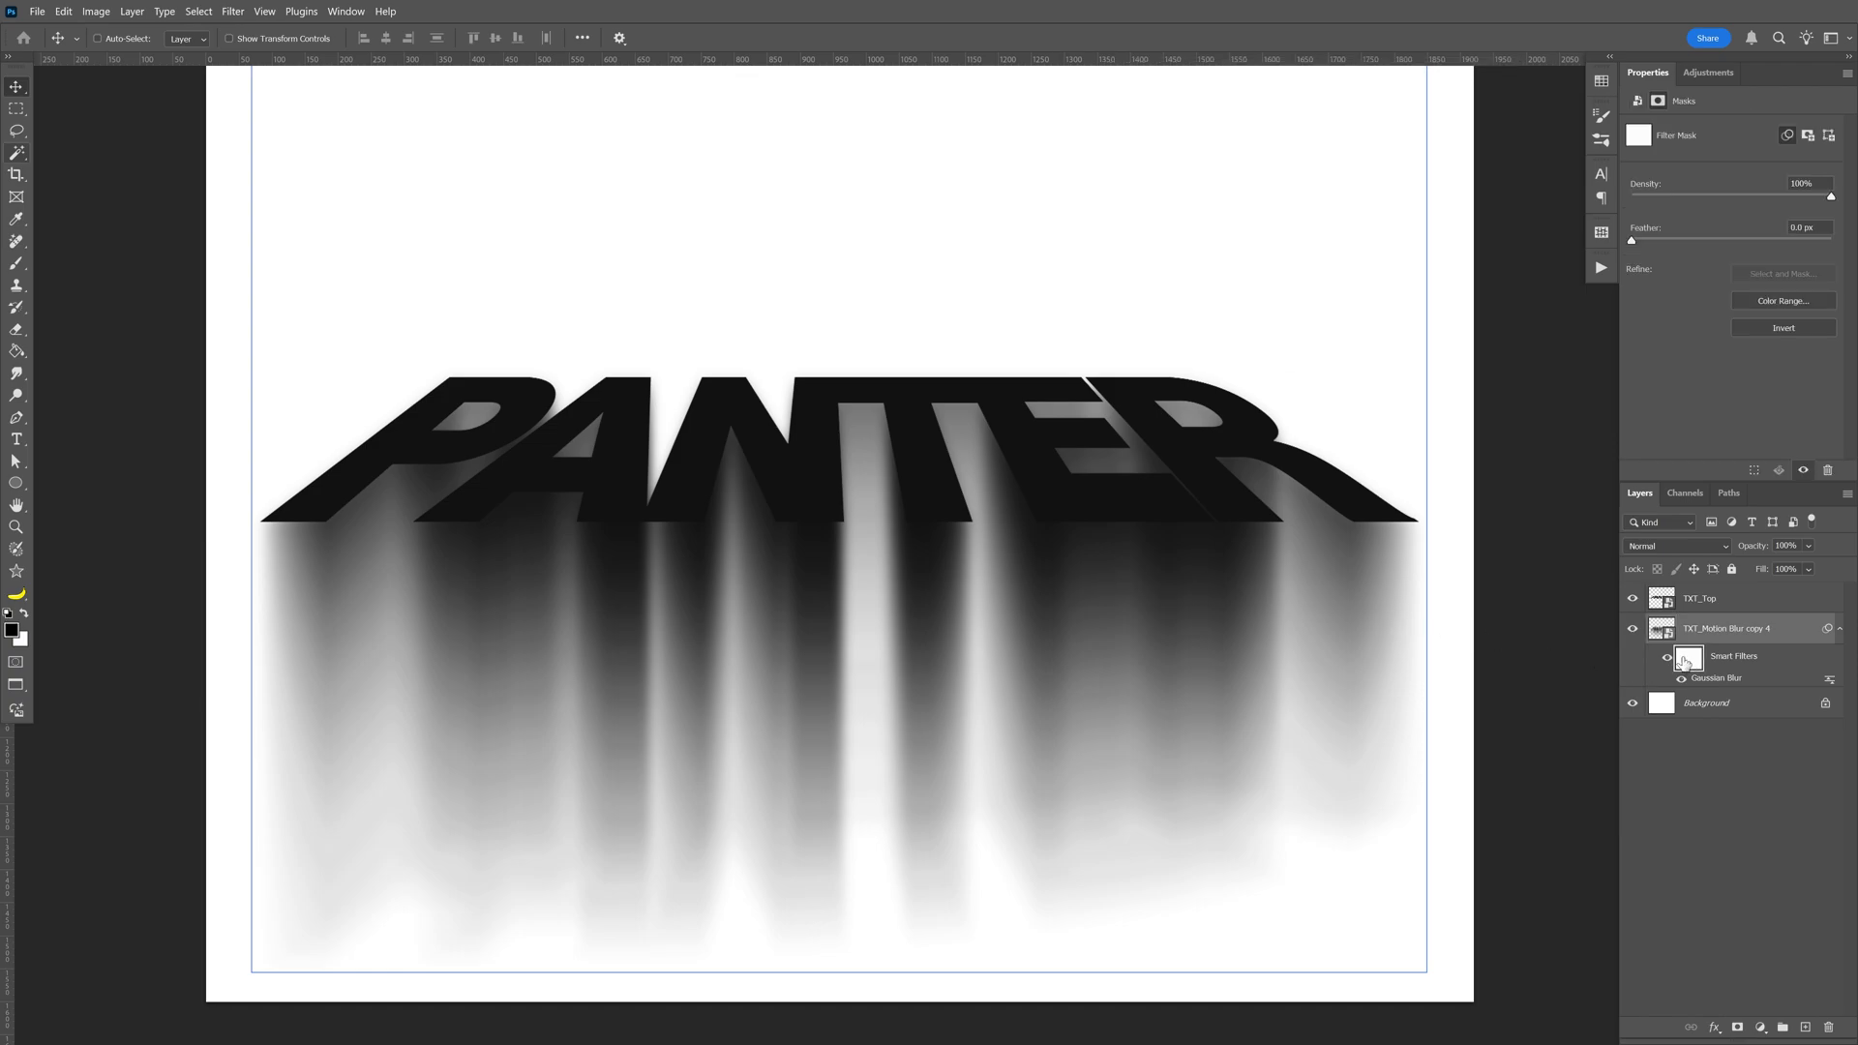
key(b)
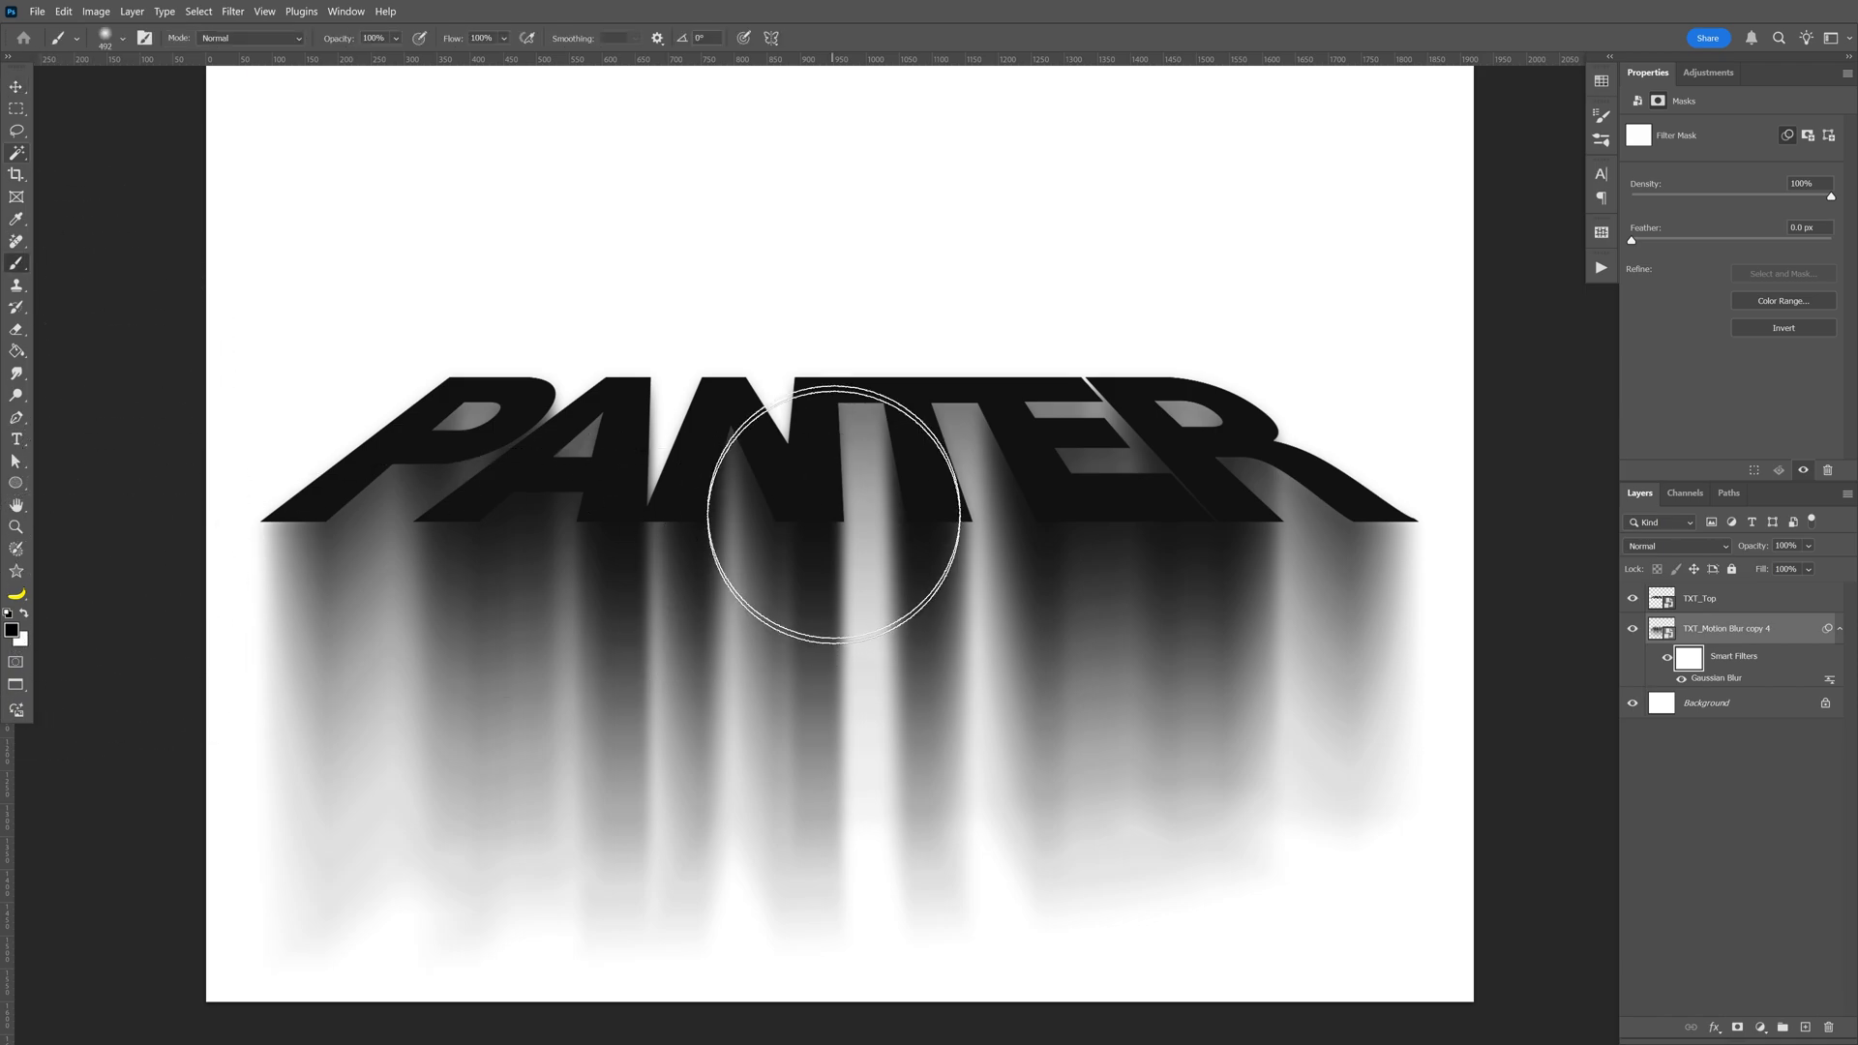
mouse_move(830, 519)
mouse_down()
mouse_move(538, 402)
mouse_move(1132, 394)
mouse_move(975, 405)
mouse_move(1181, 406)
mouse_move(1112, 400)
mouse_move(1366, 435)
mouse_move(624, 420)
mouse_move(1120, 452)
mouse_move(1045, 420)
mouse_move(914, 419)
mouse_move(930, 452)
mouse_move(842, 560)
mouse_up()
key(v)
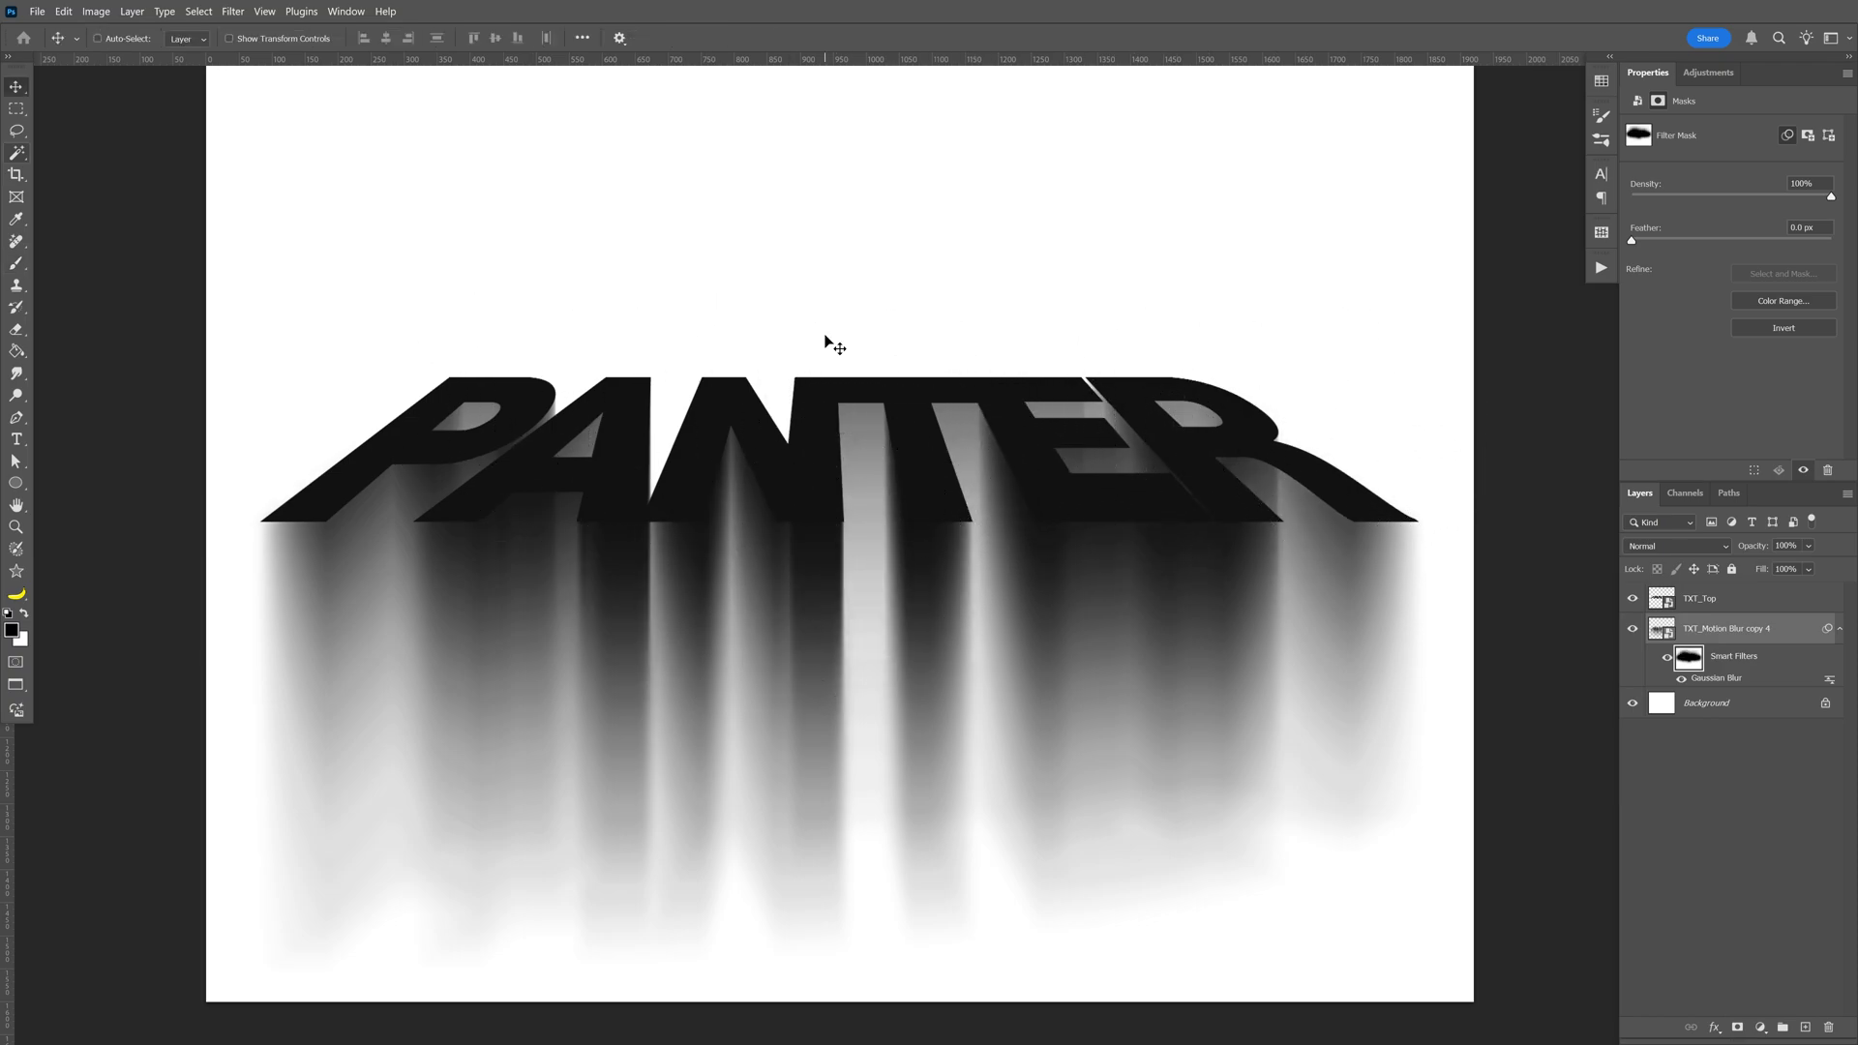
- Begin renaming the merged layer by clearing its old name
double_click(1732, 629)
key(End)
key(BackSpace)
key(BackSpace)
key(BackSpace)
key(BackSpace)
key(BackSpace)
key(BackSpace)
key(BackSpace)
- Confirm the name TXT_Motion Blur and add a Gradient Map adjustment above it
key(Return)
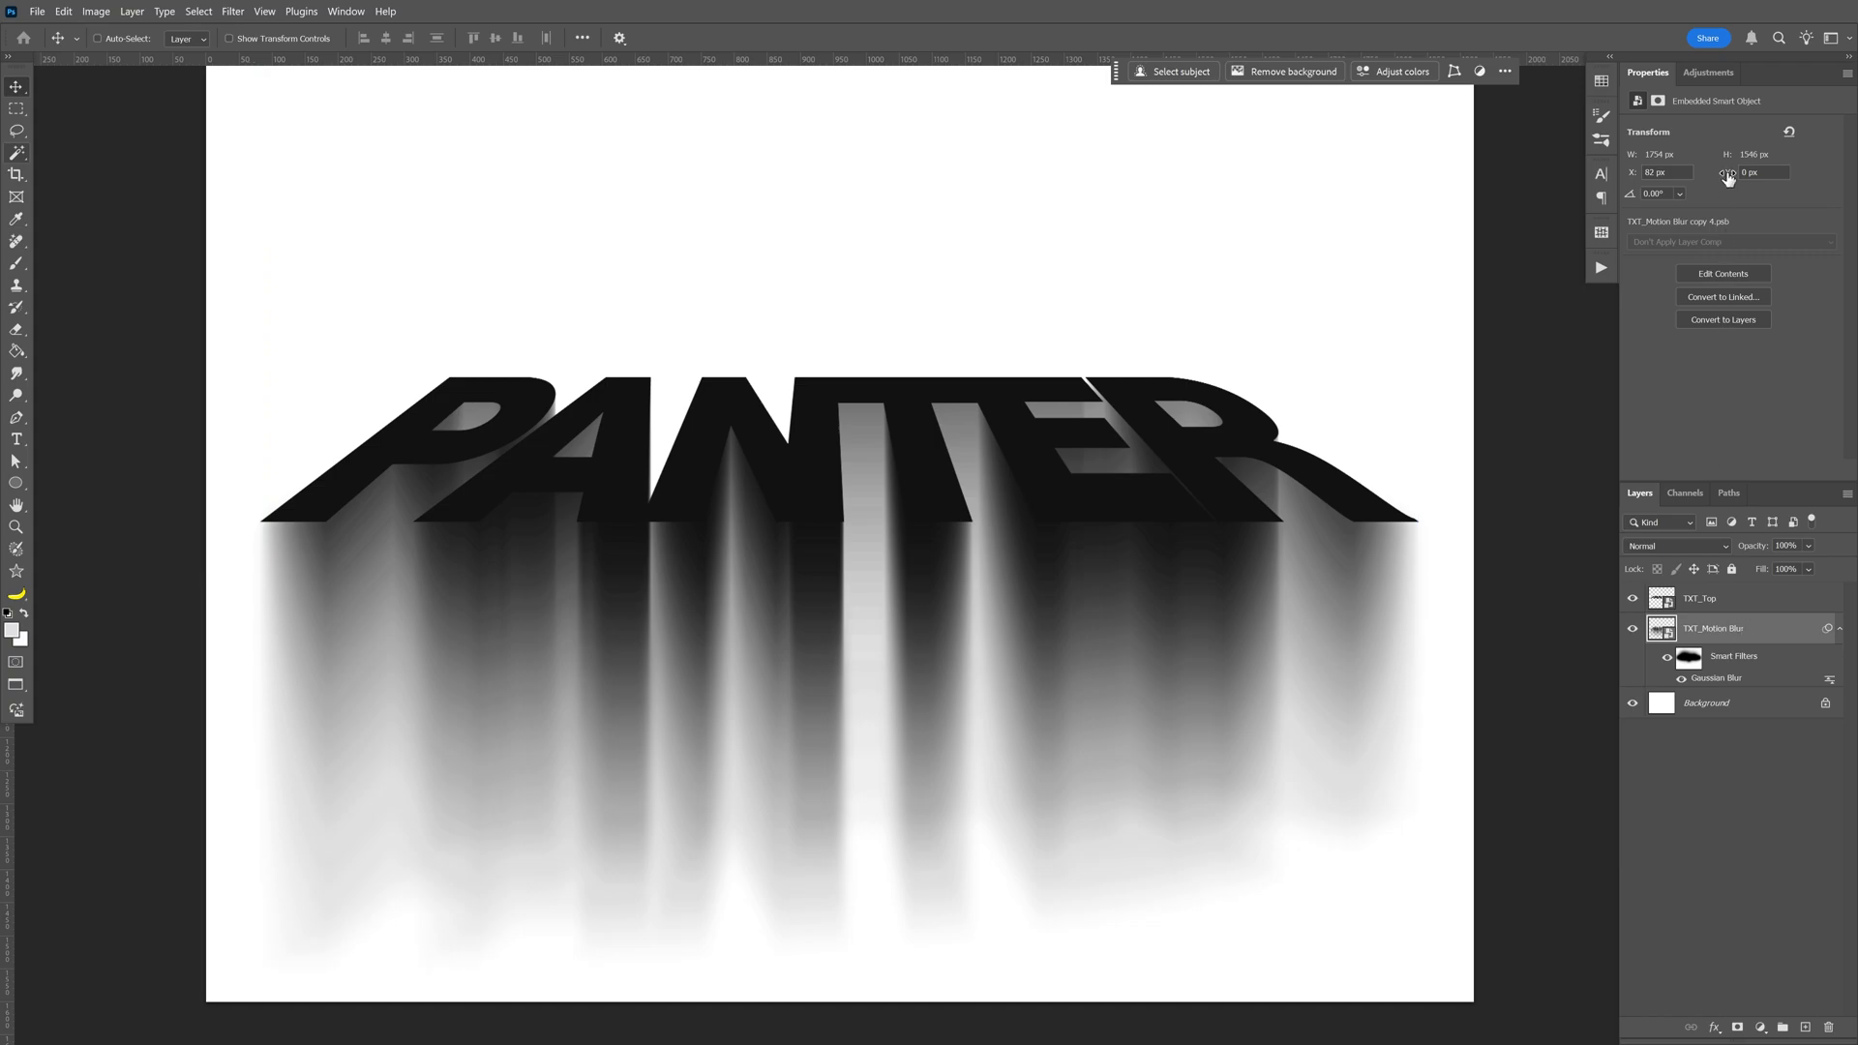
click(1728, 75)
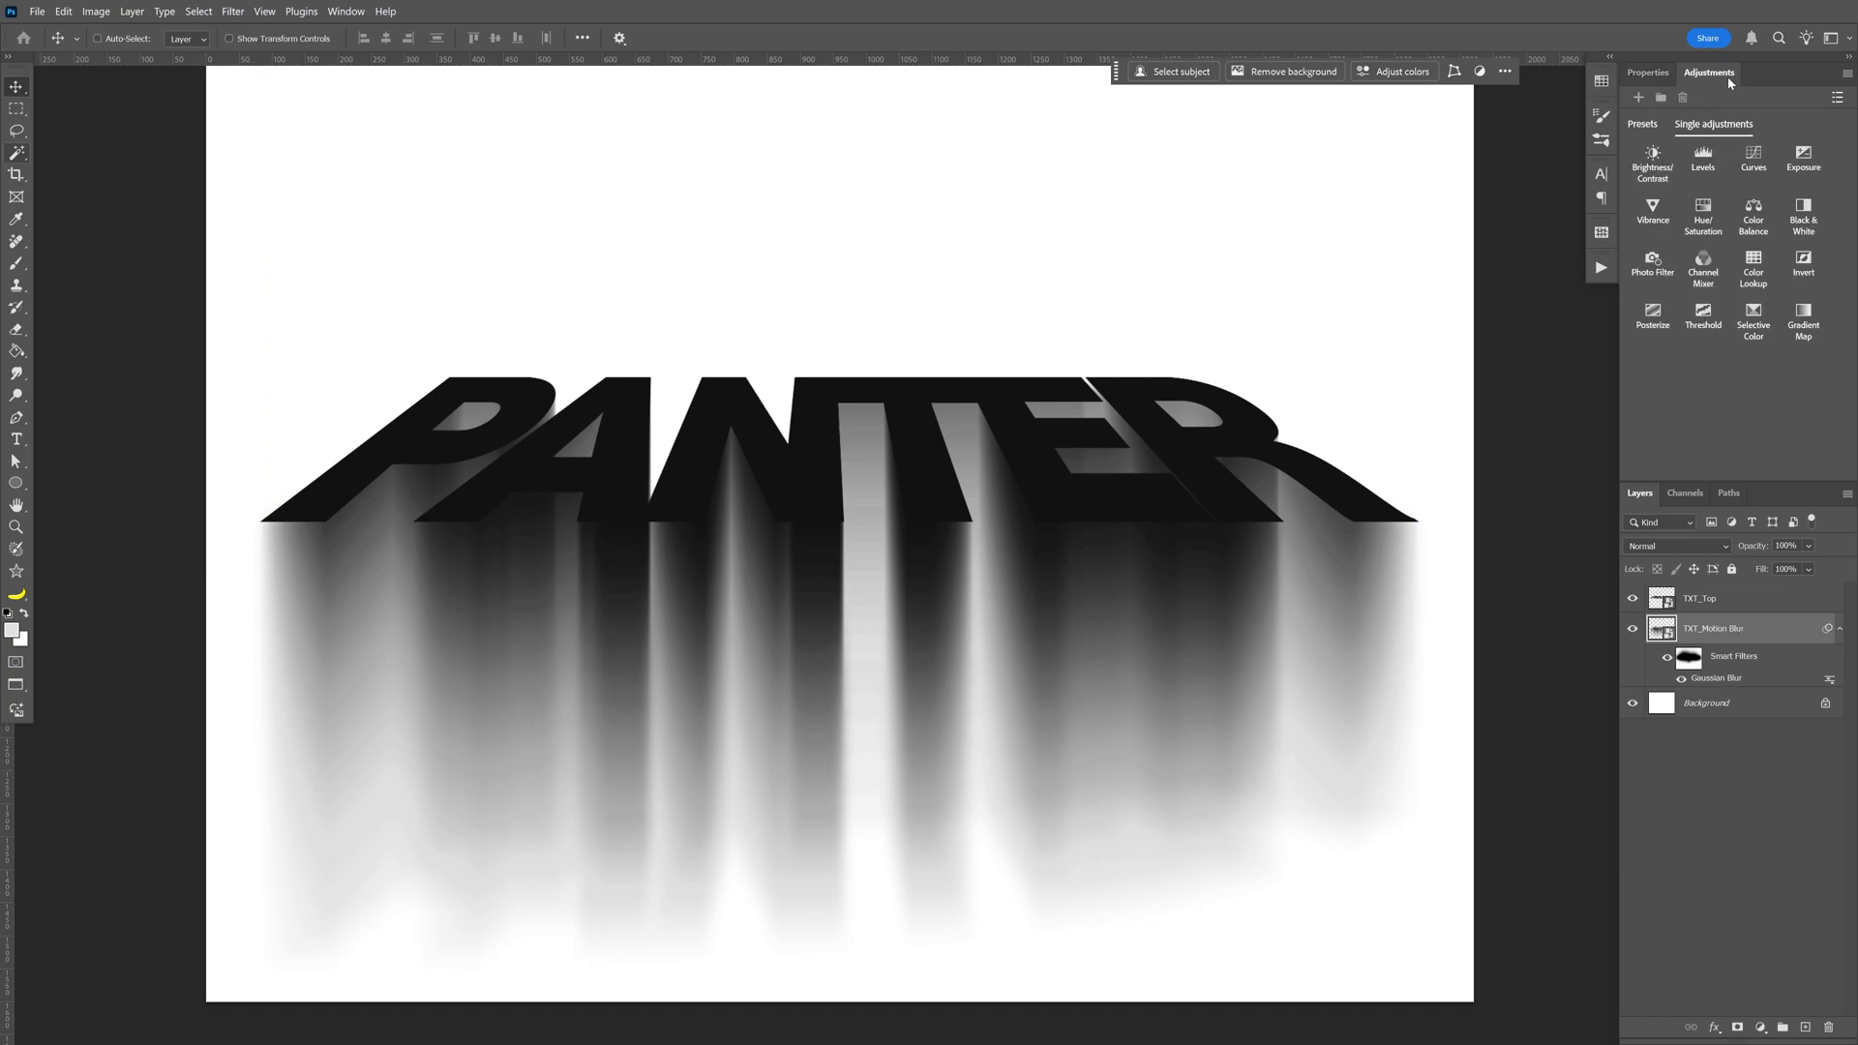
click(1803, 320)
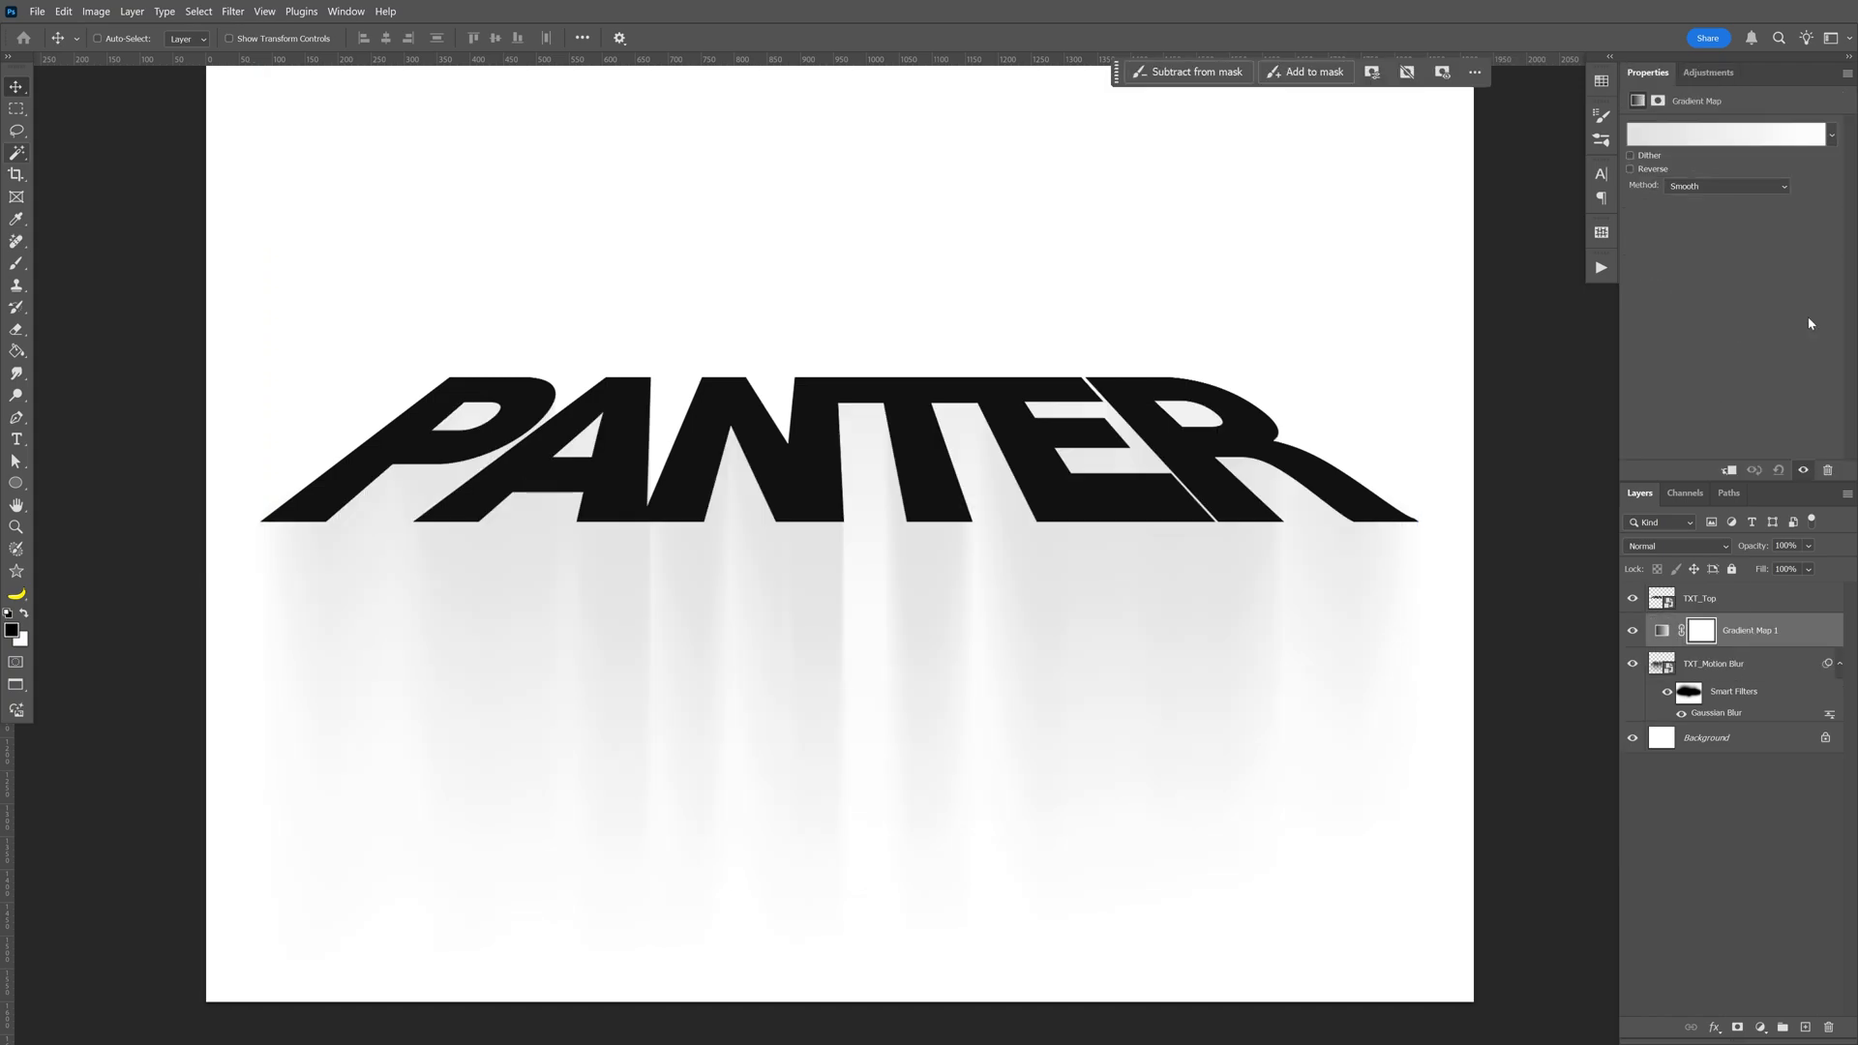
click(1718, 140)
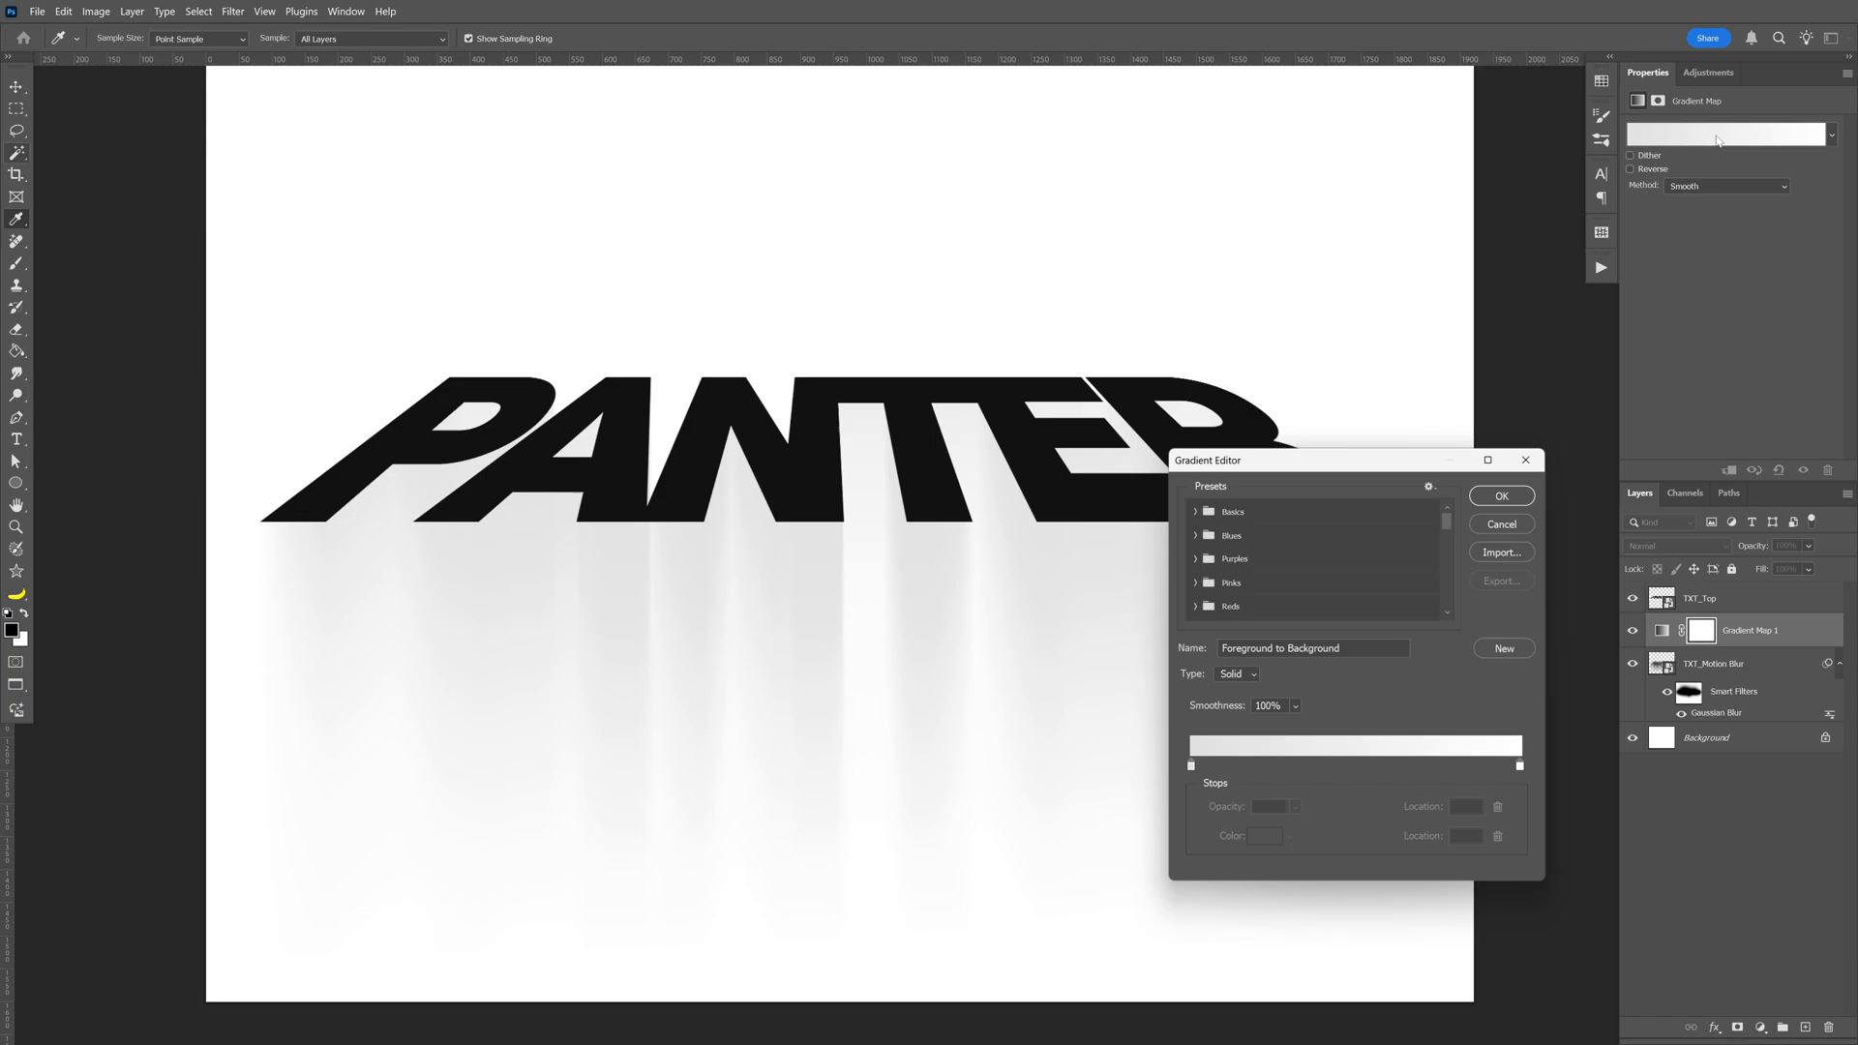
- Set the gradient's left stop to a fully saturated orange
double_click(1188, 771)
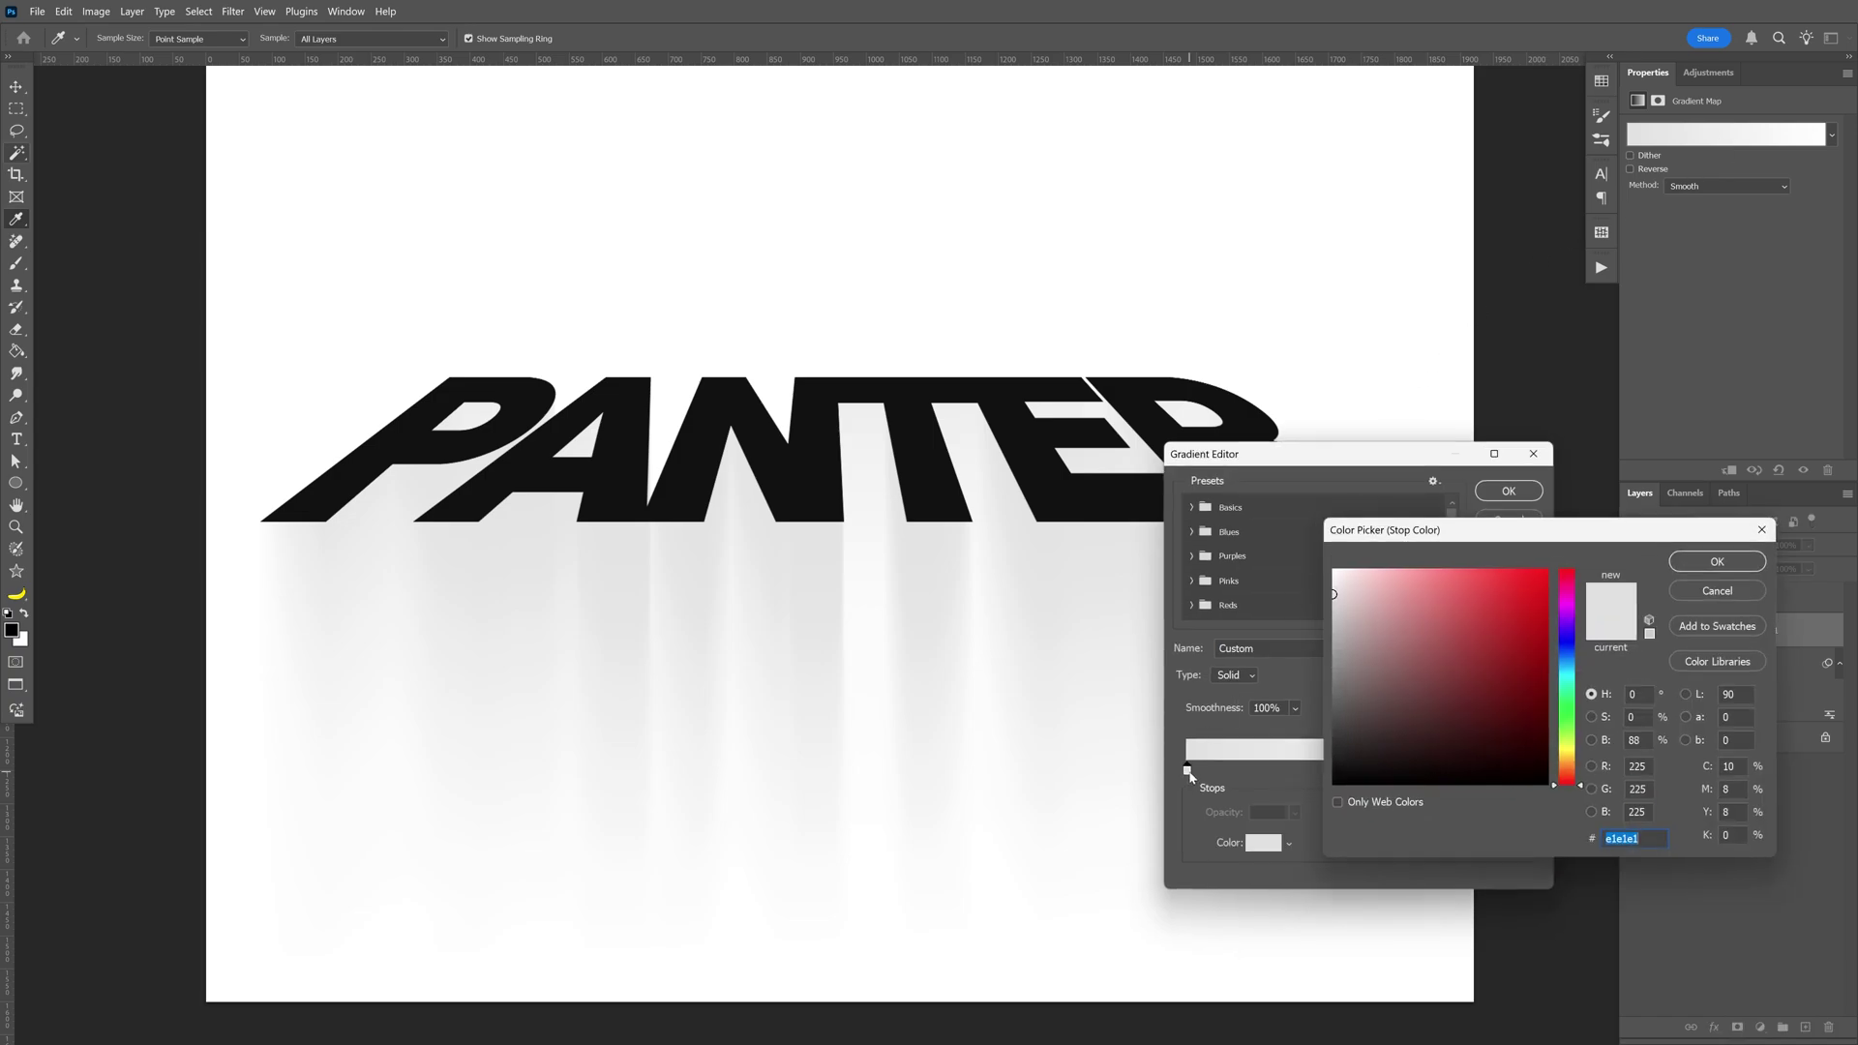
drag(1583, 786, 1580, 772)
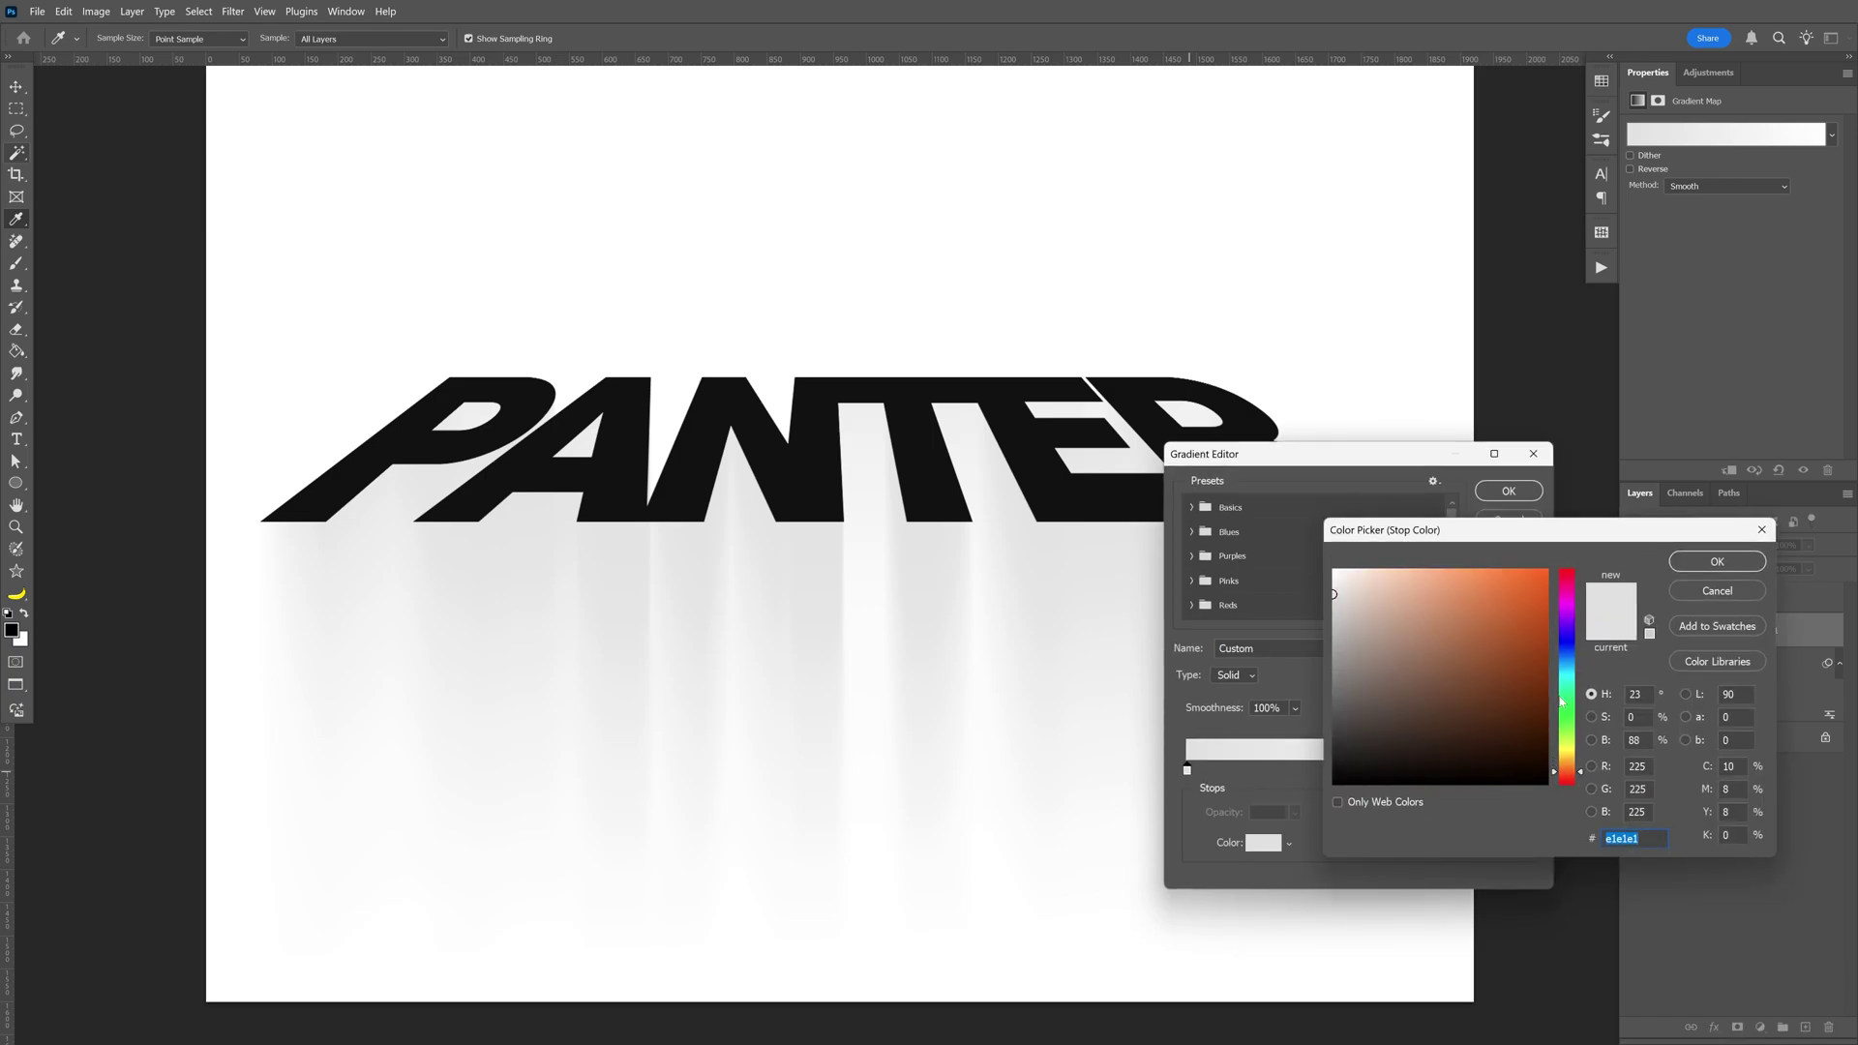
click(1548, 571)
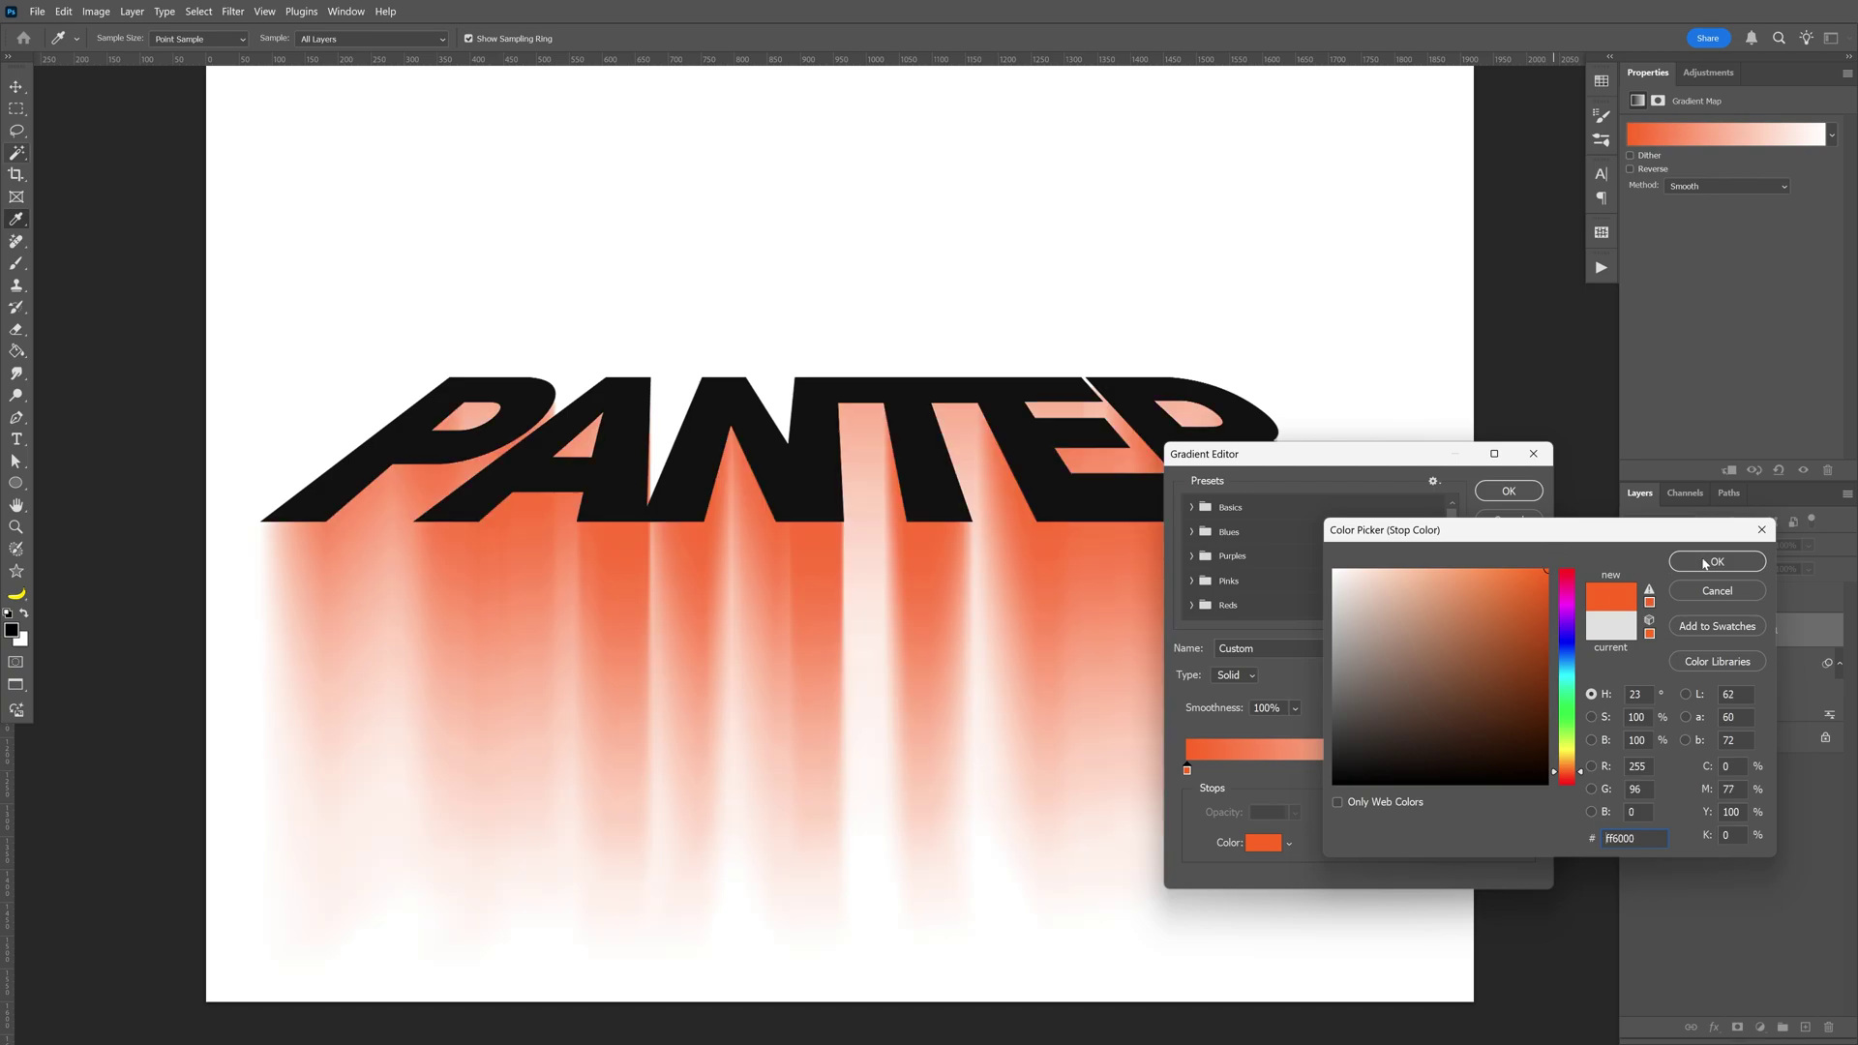
click(1739, 566)
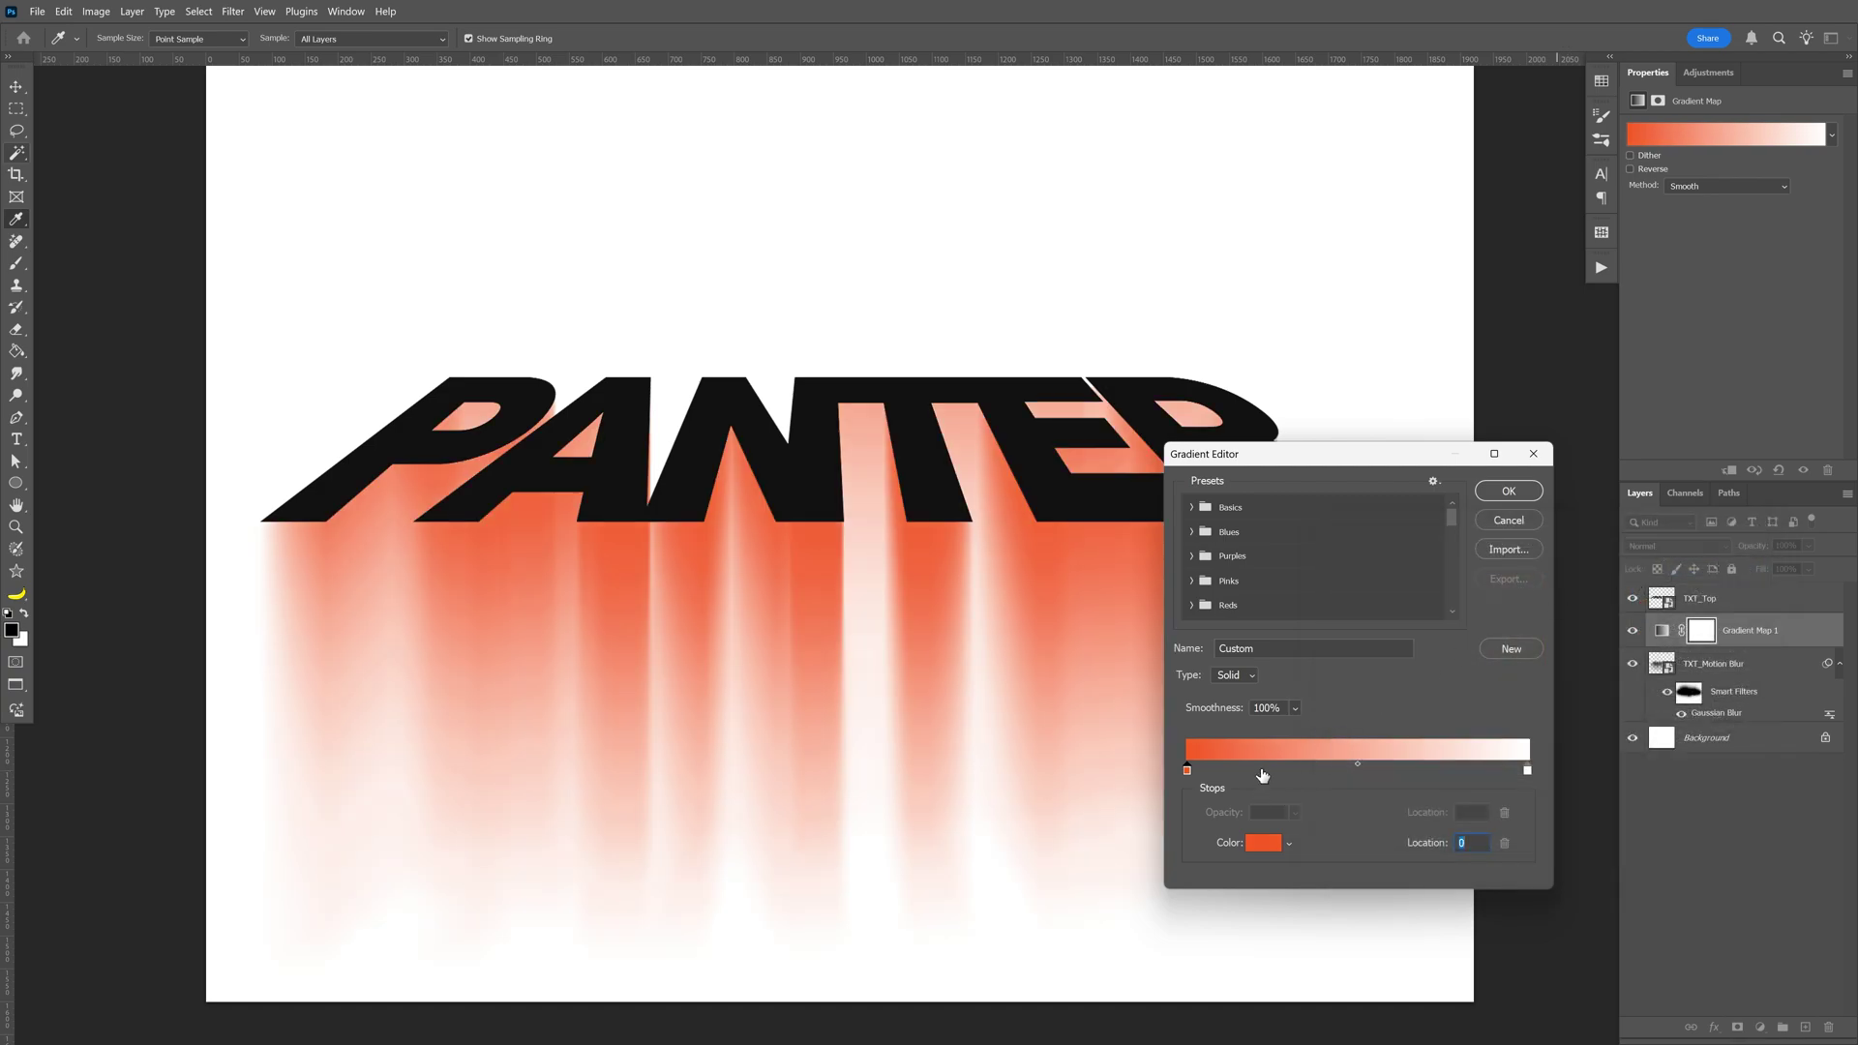
- Add another colour stop to the gradient and apply the finished gradient map
click(1255, 773)
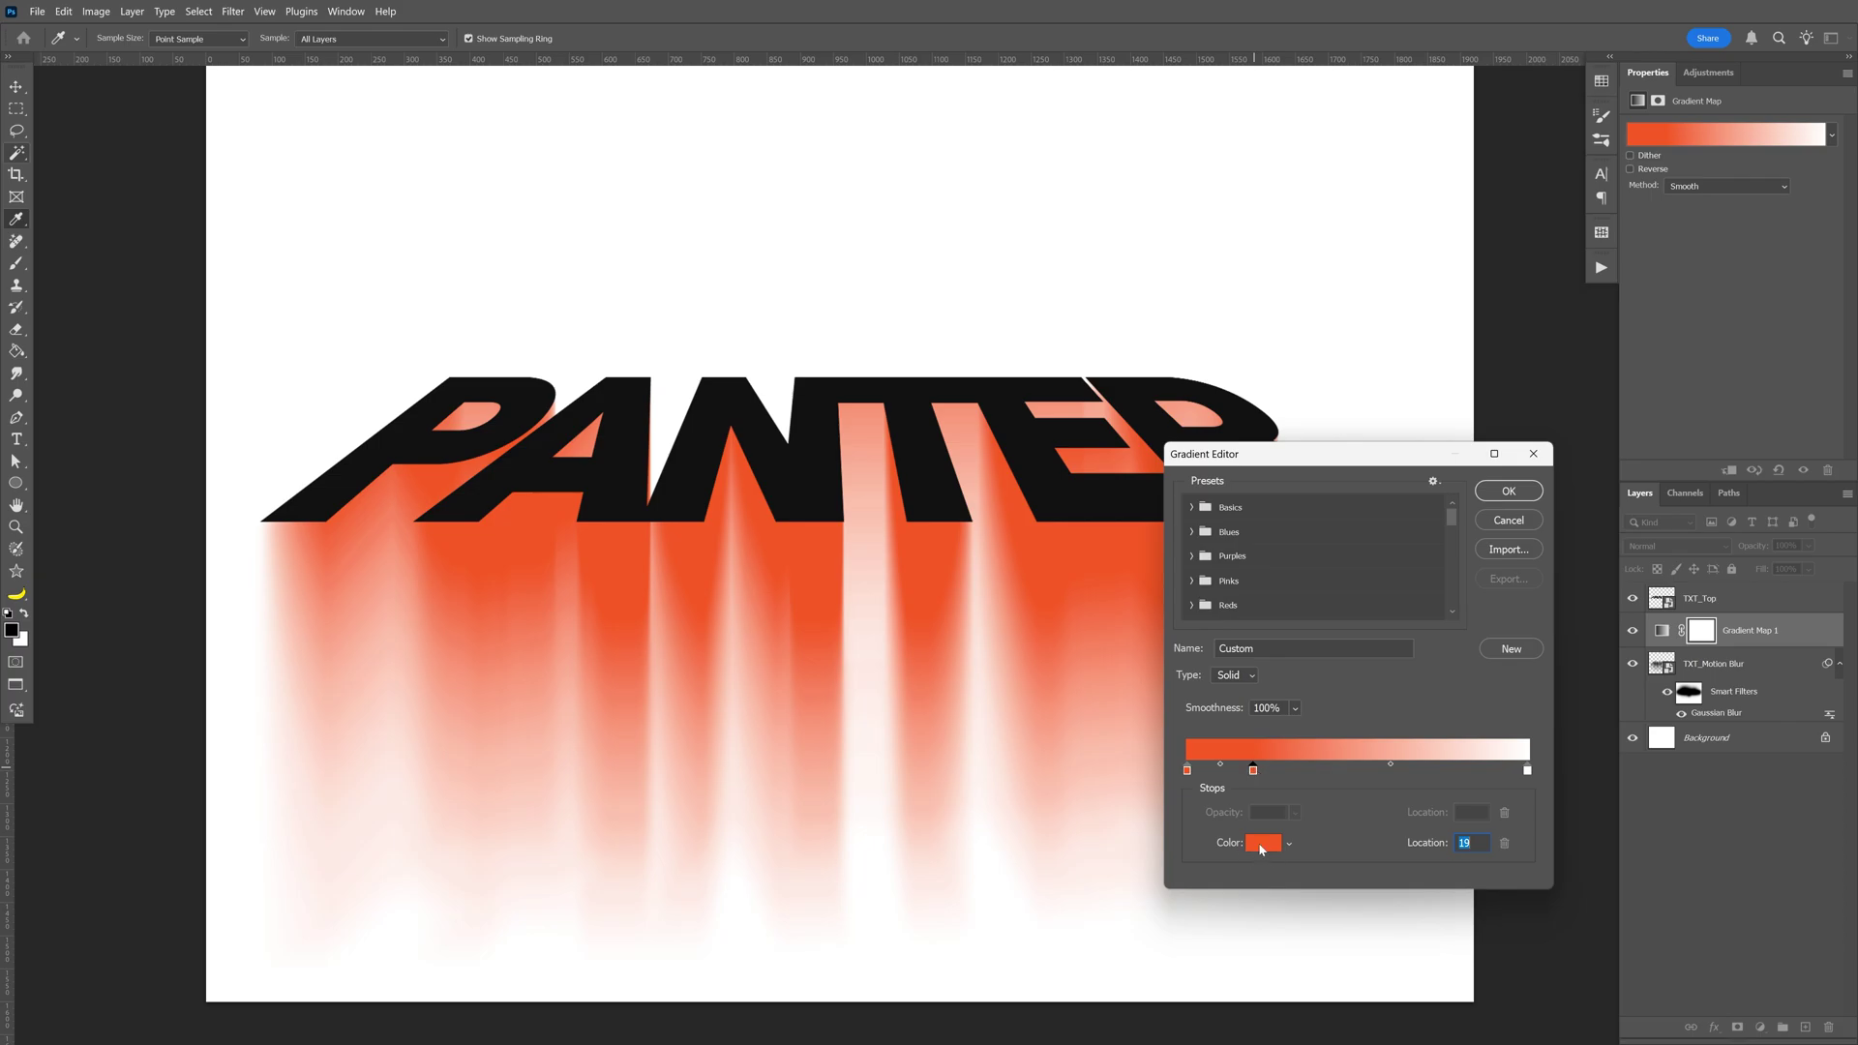
click(1262, 844)
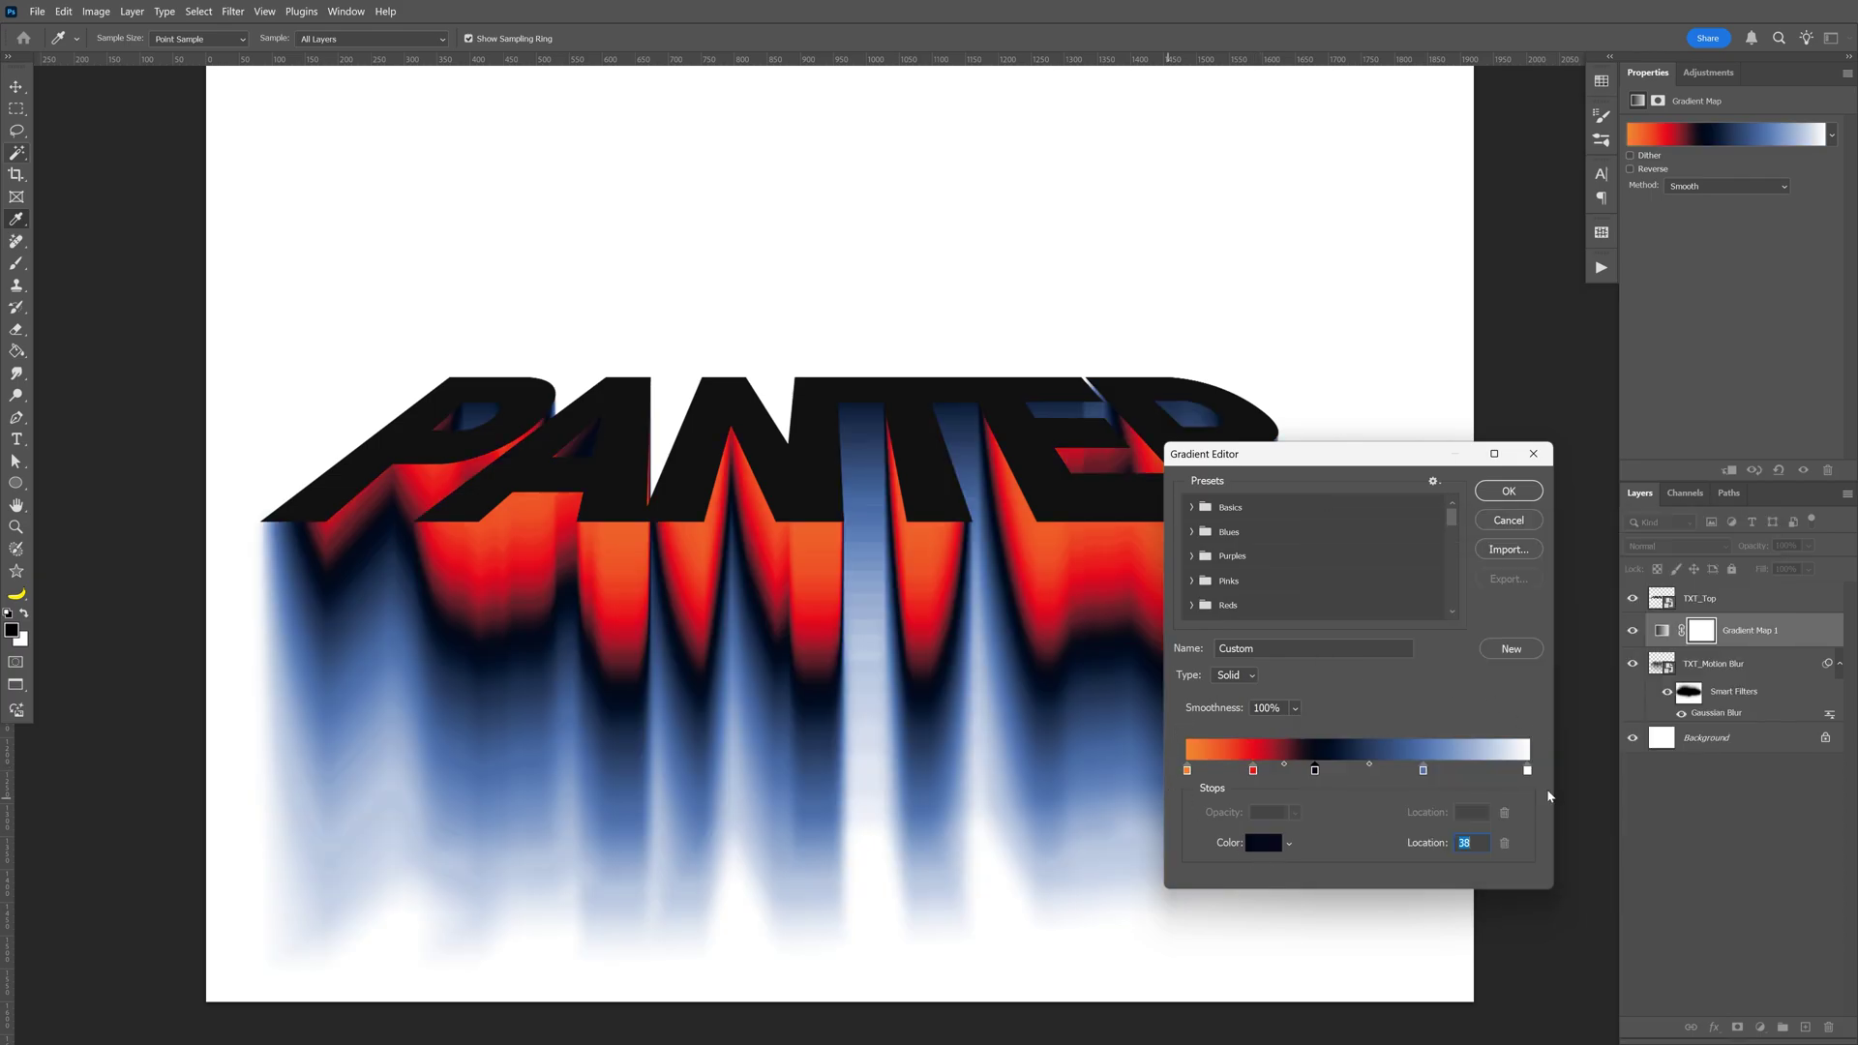
click(1518, 493)
click(1692, 601)
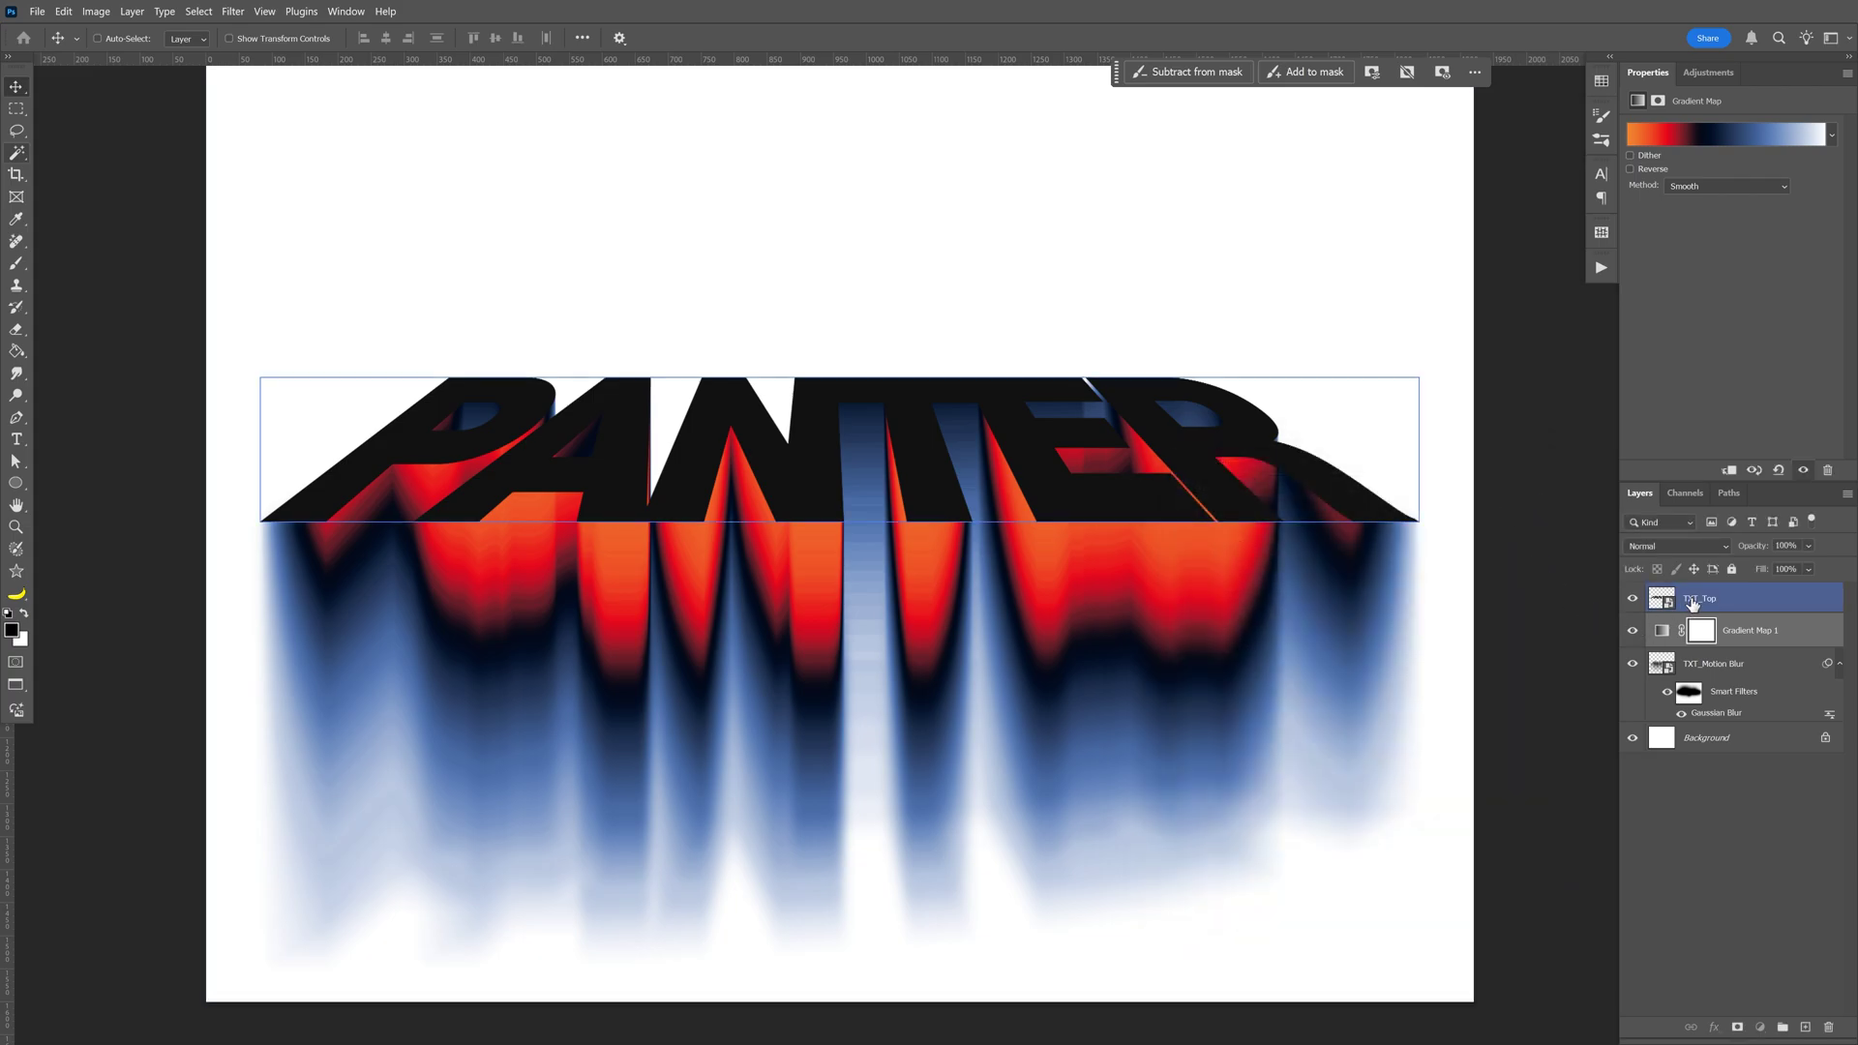
- Enable a 90° Gradient Overlay in the TXT_Top layer style
double_click(1761, 603)
drag(1479, 499, 1487, 571)
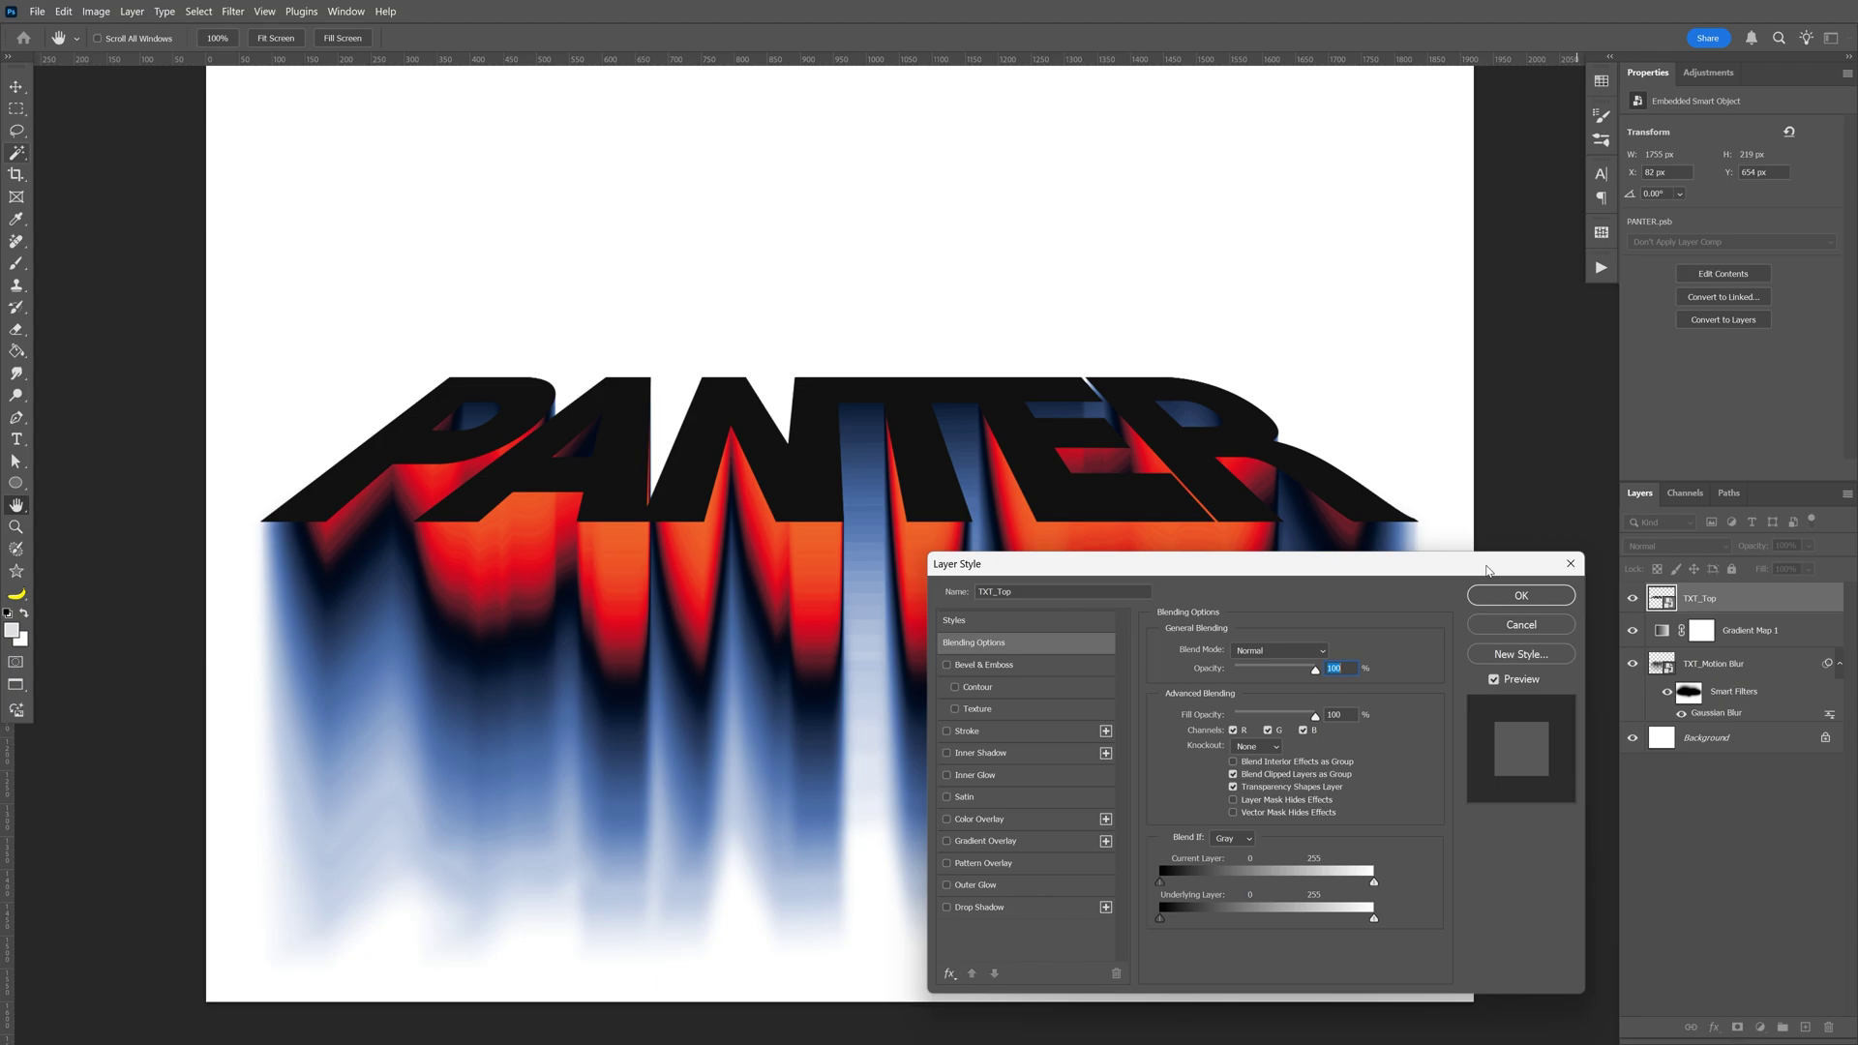
click(996, 842)
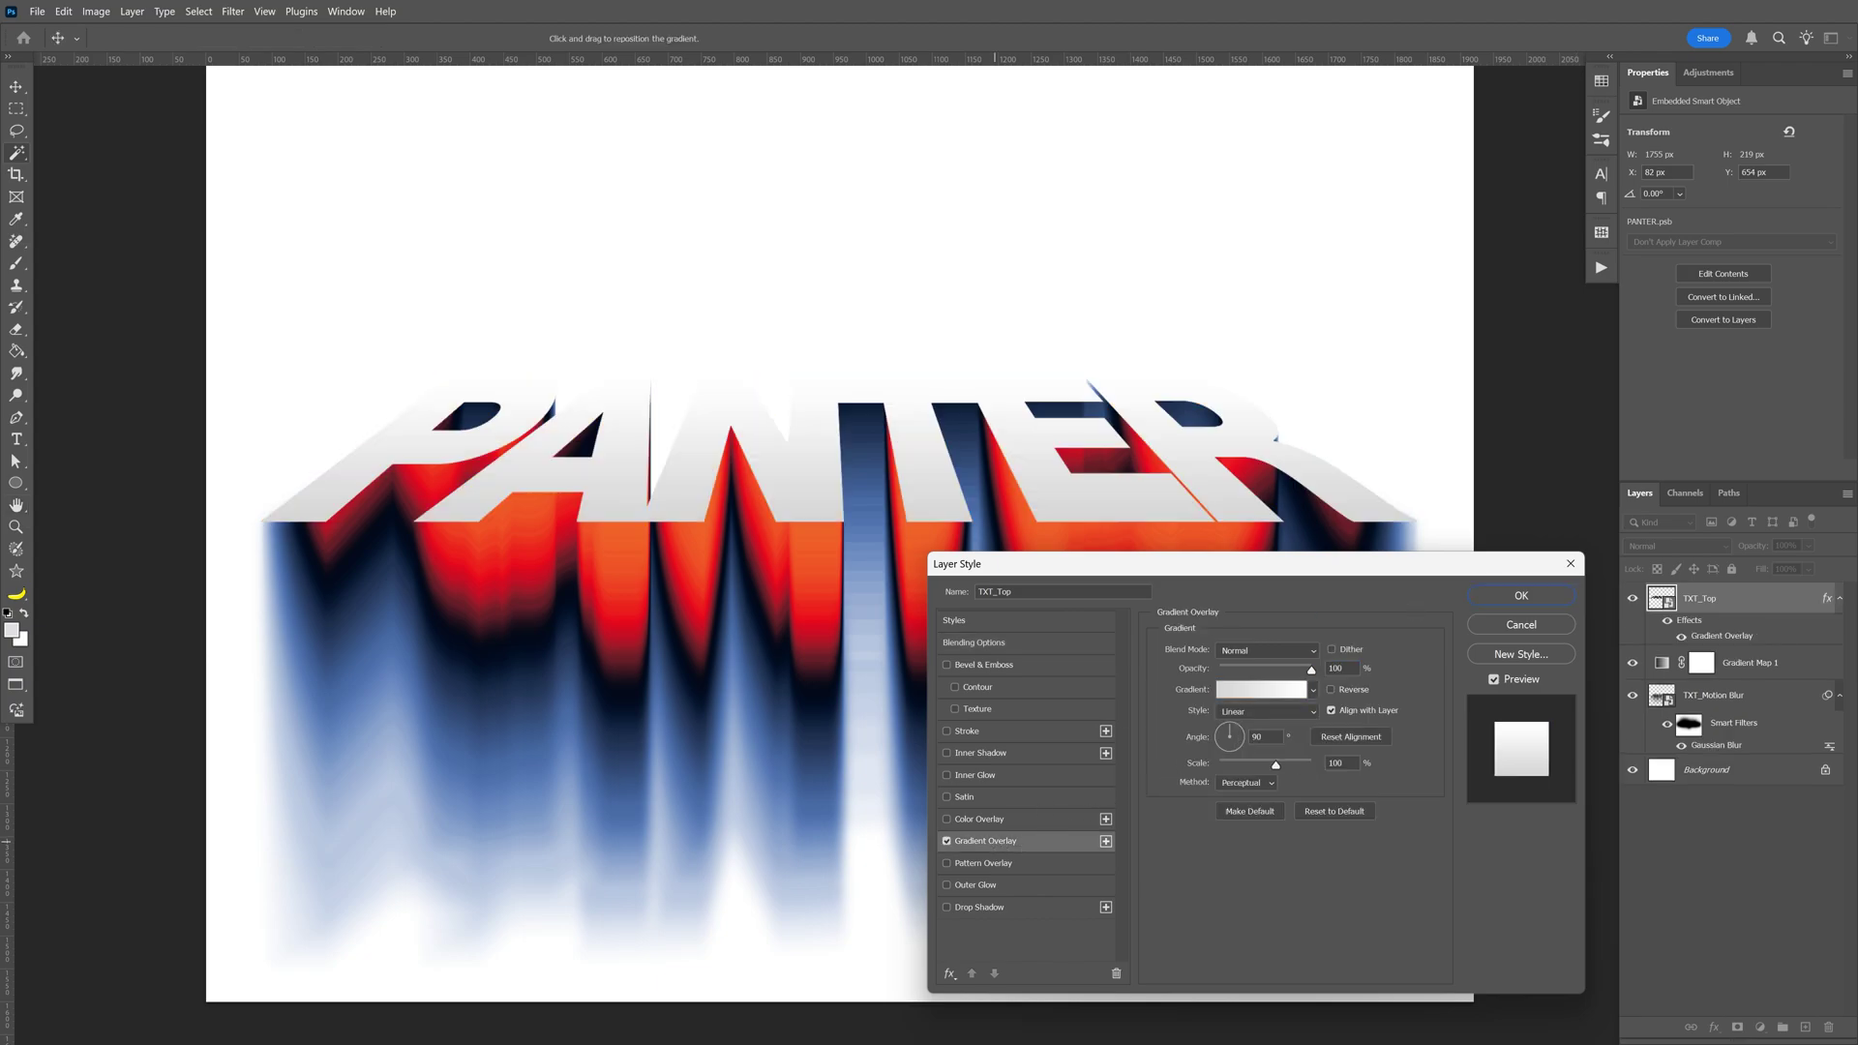
click(1263, 738)
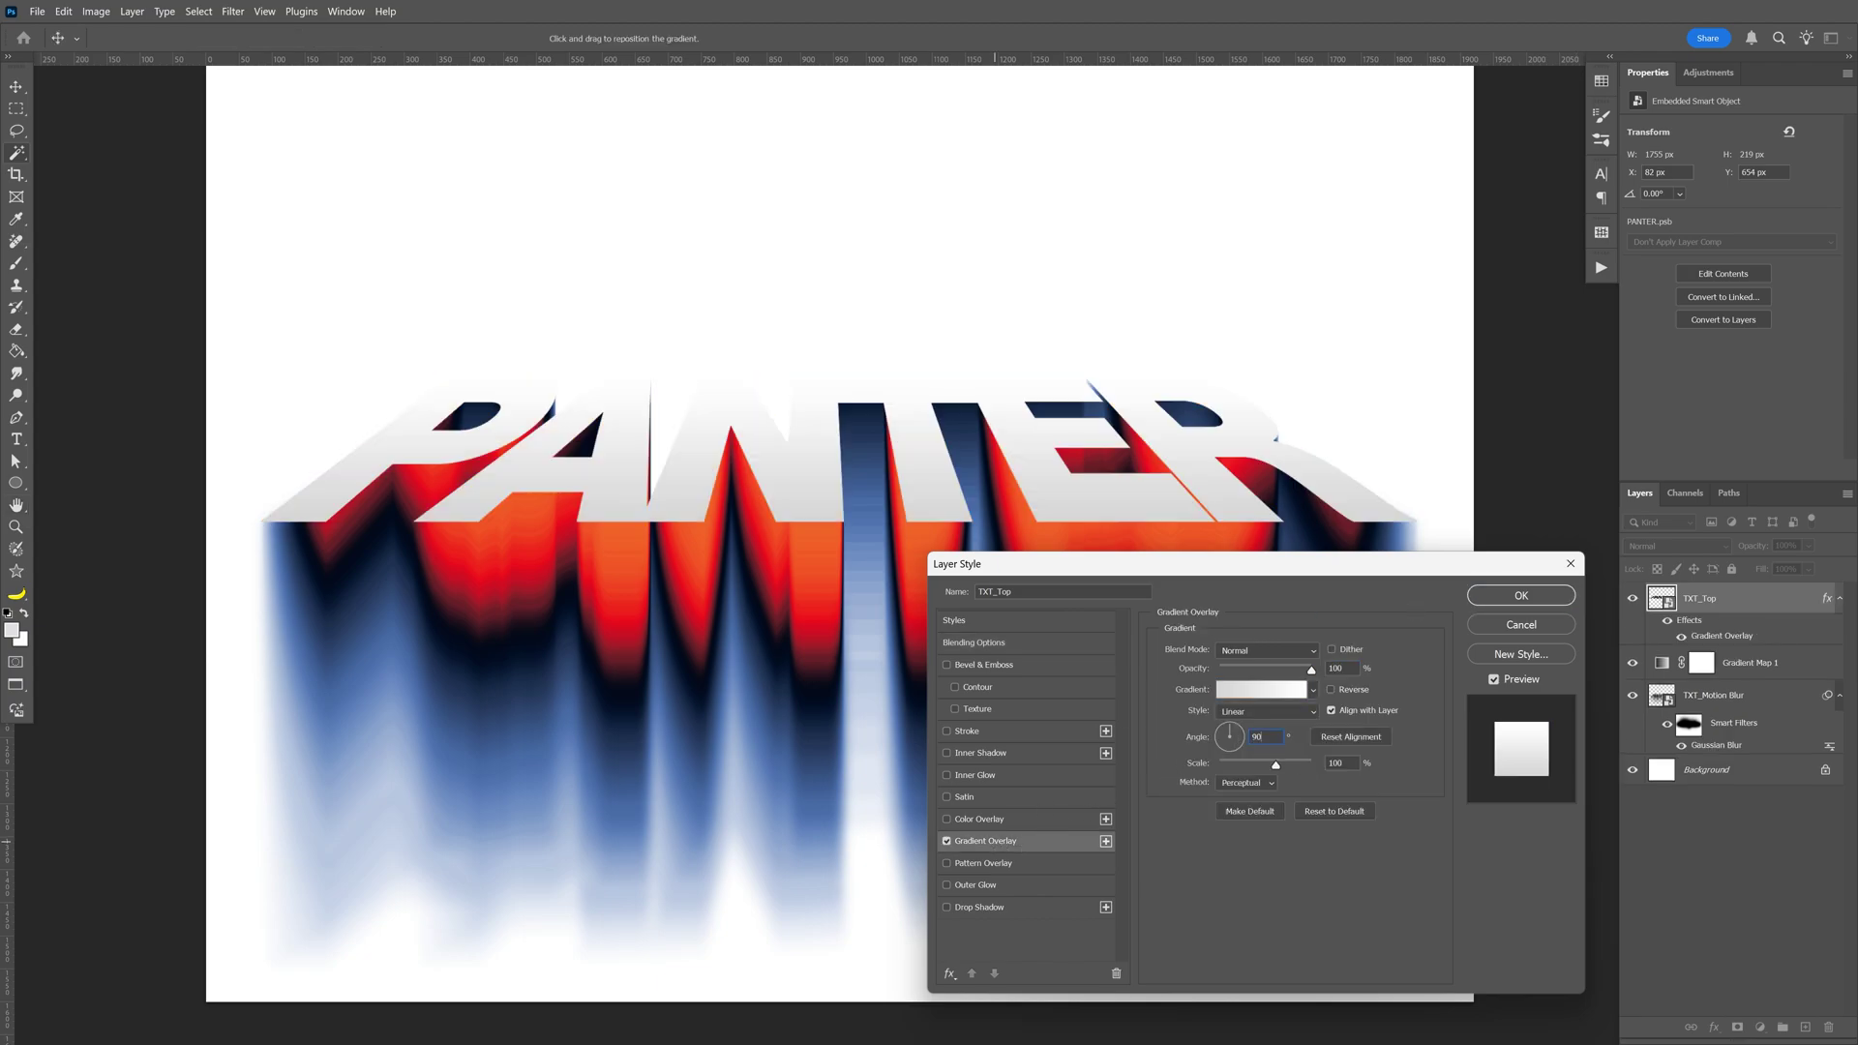
- Set the overlay gradient from orange (fba12c) to pale peach and apply the style
click(1256, 693)
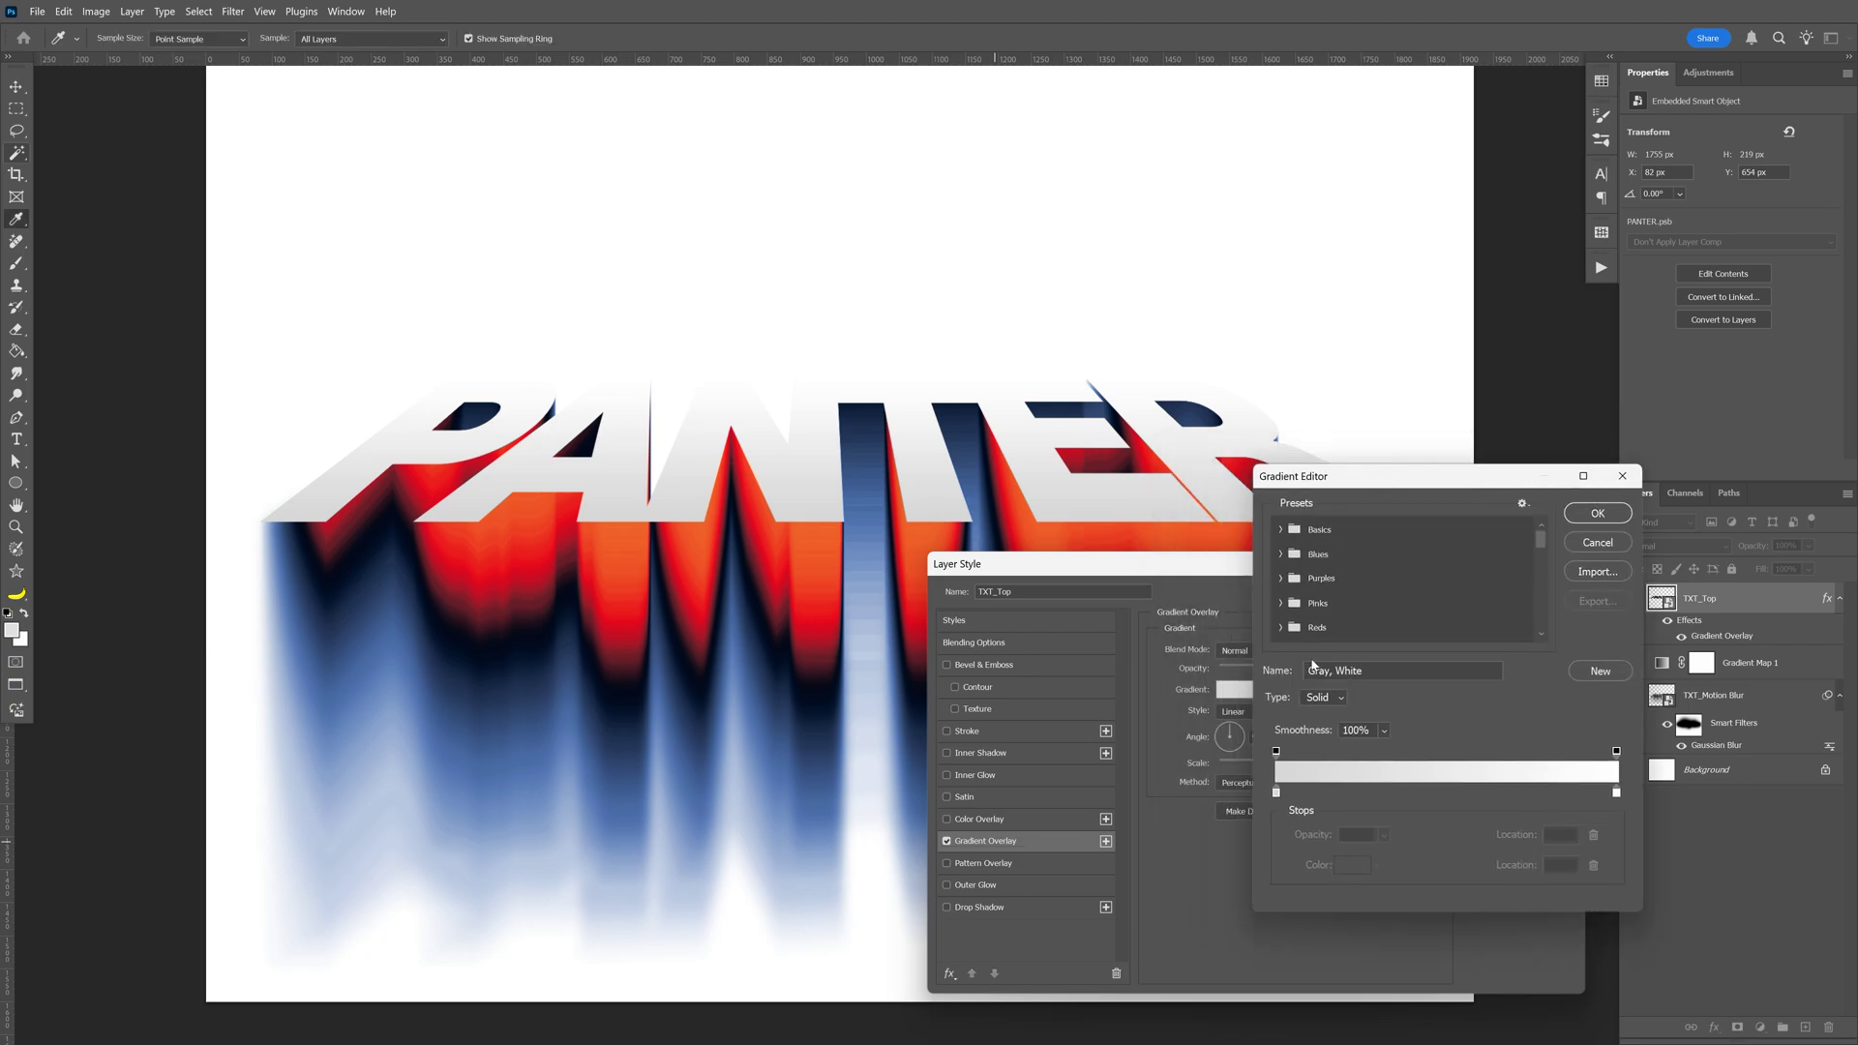
double_click(1276, 793)
click(1566, 766)
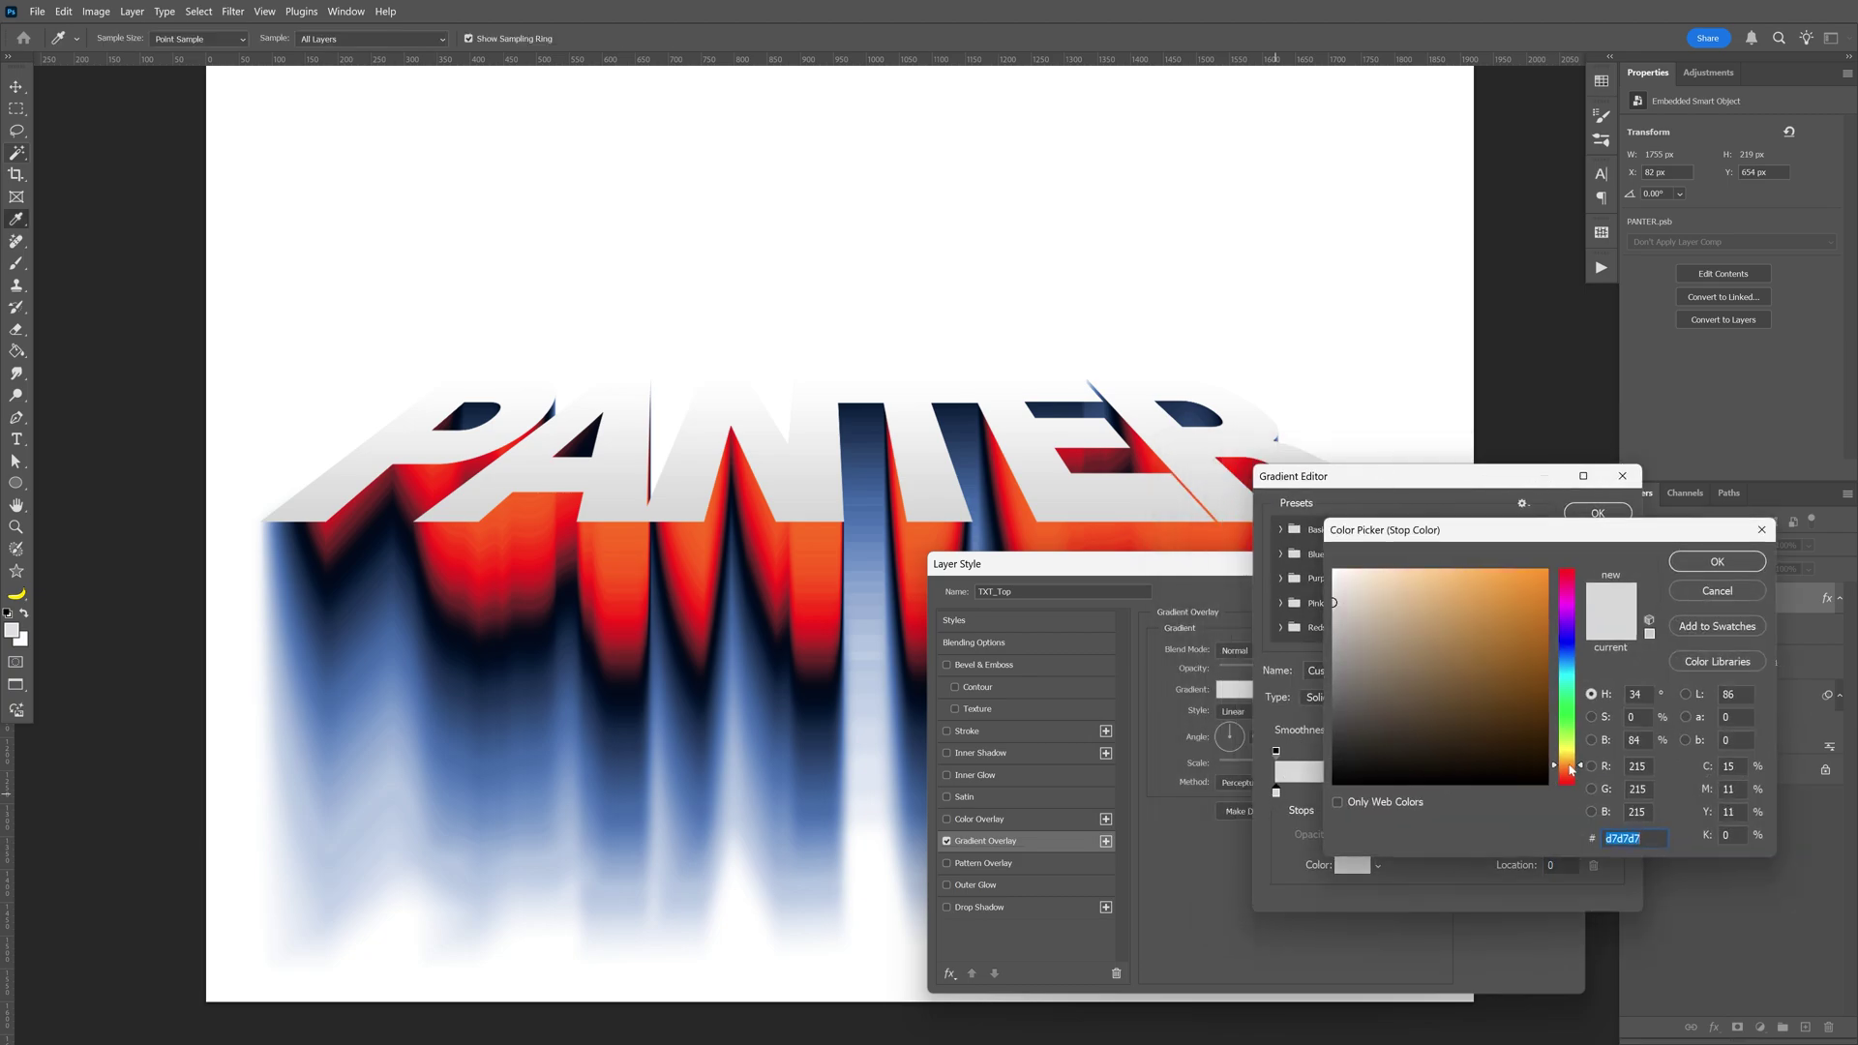
click(1442, 569)
click(1491, 580)
key(Return)
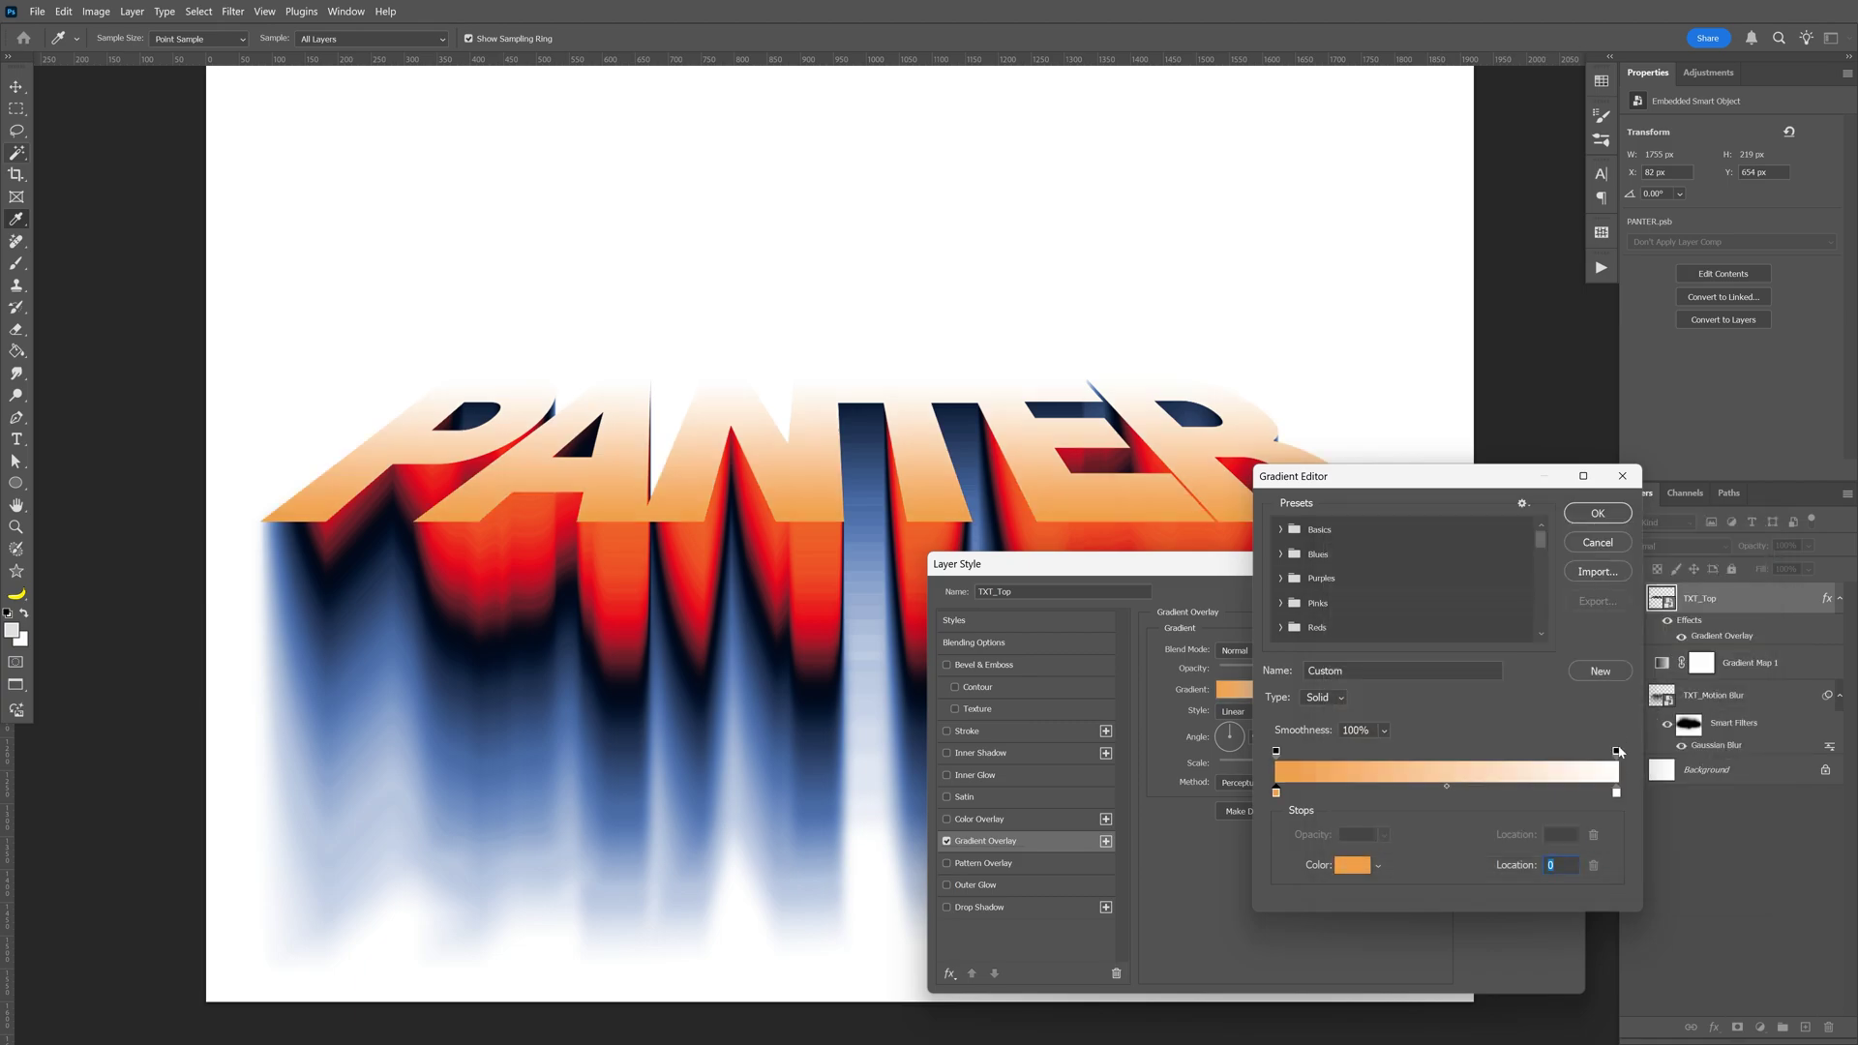
text(fba12c)
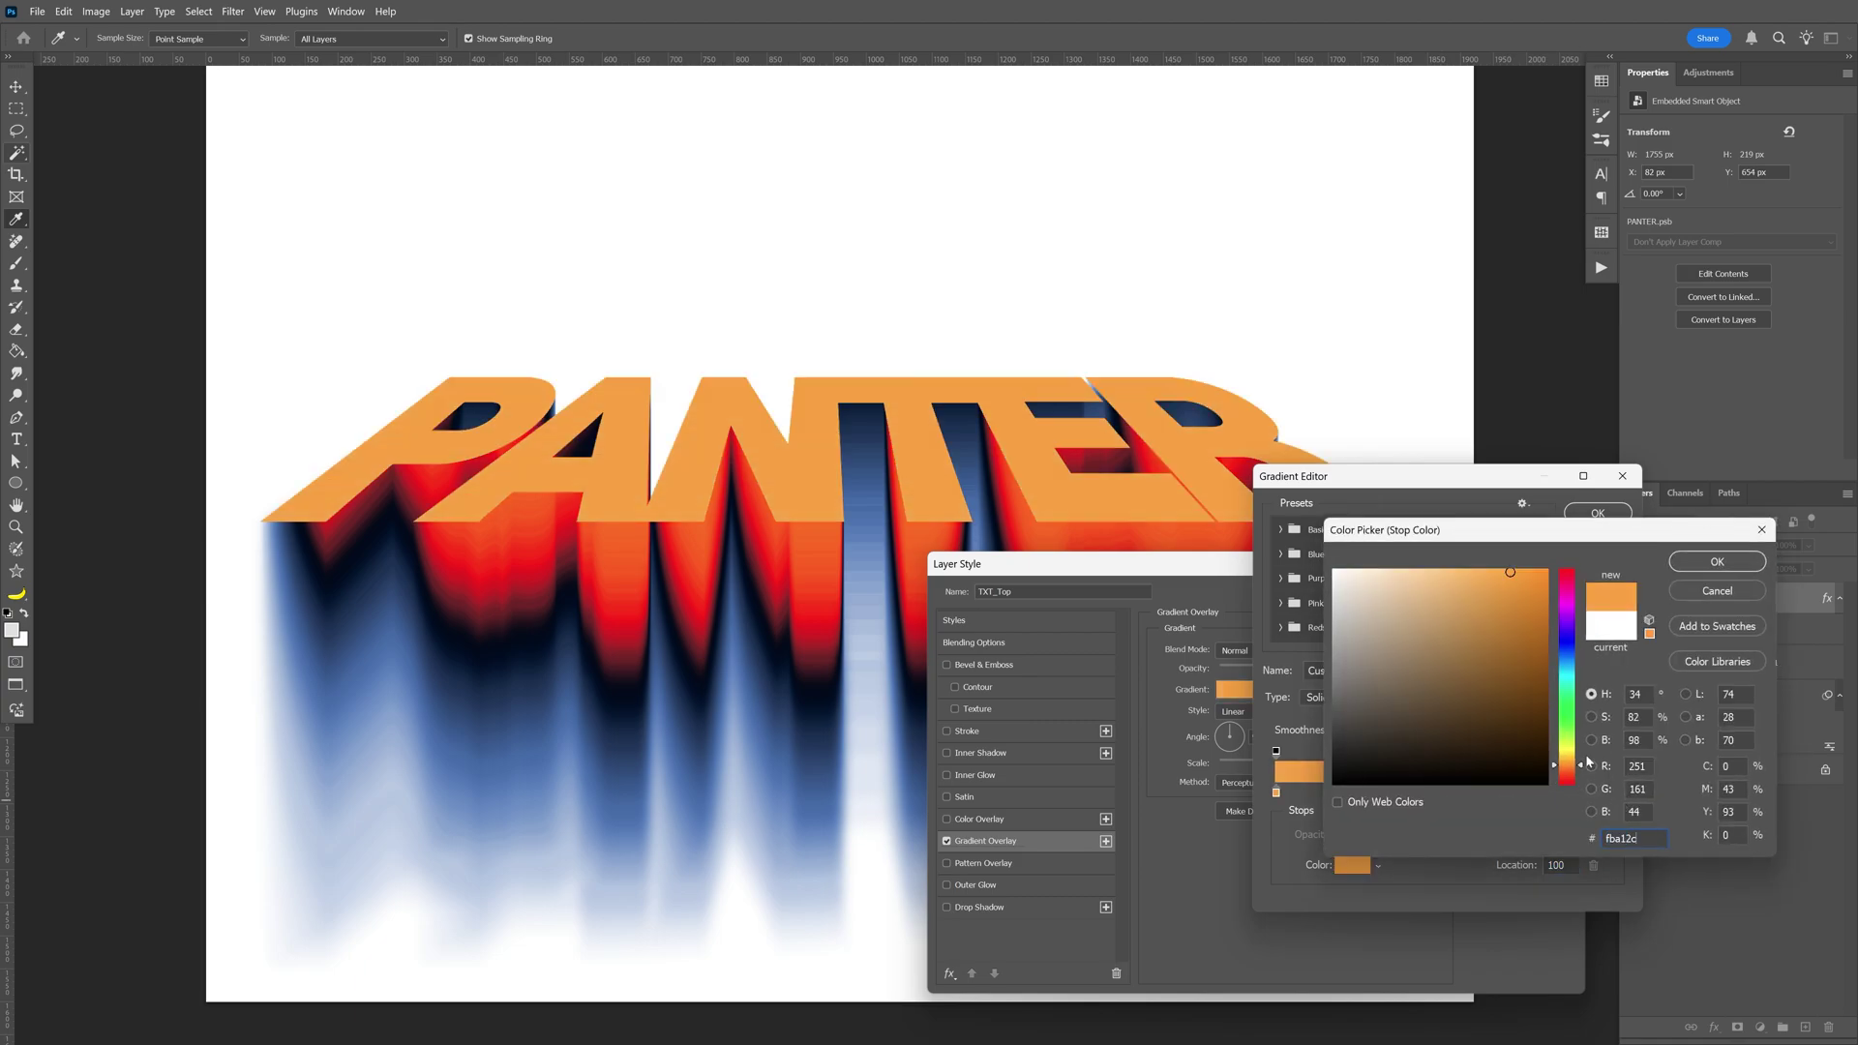
click(1717, 561)
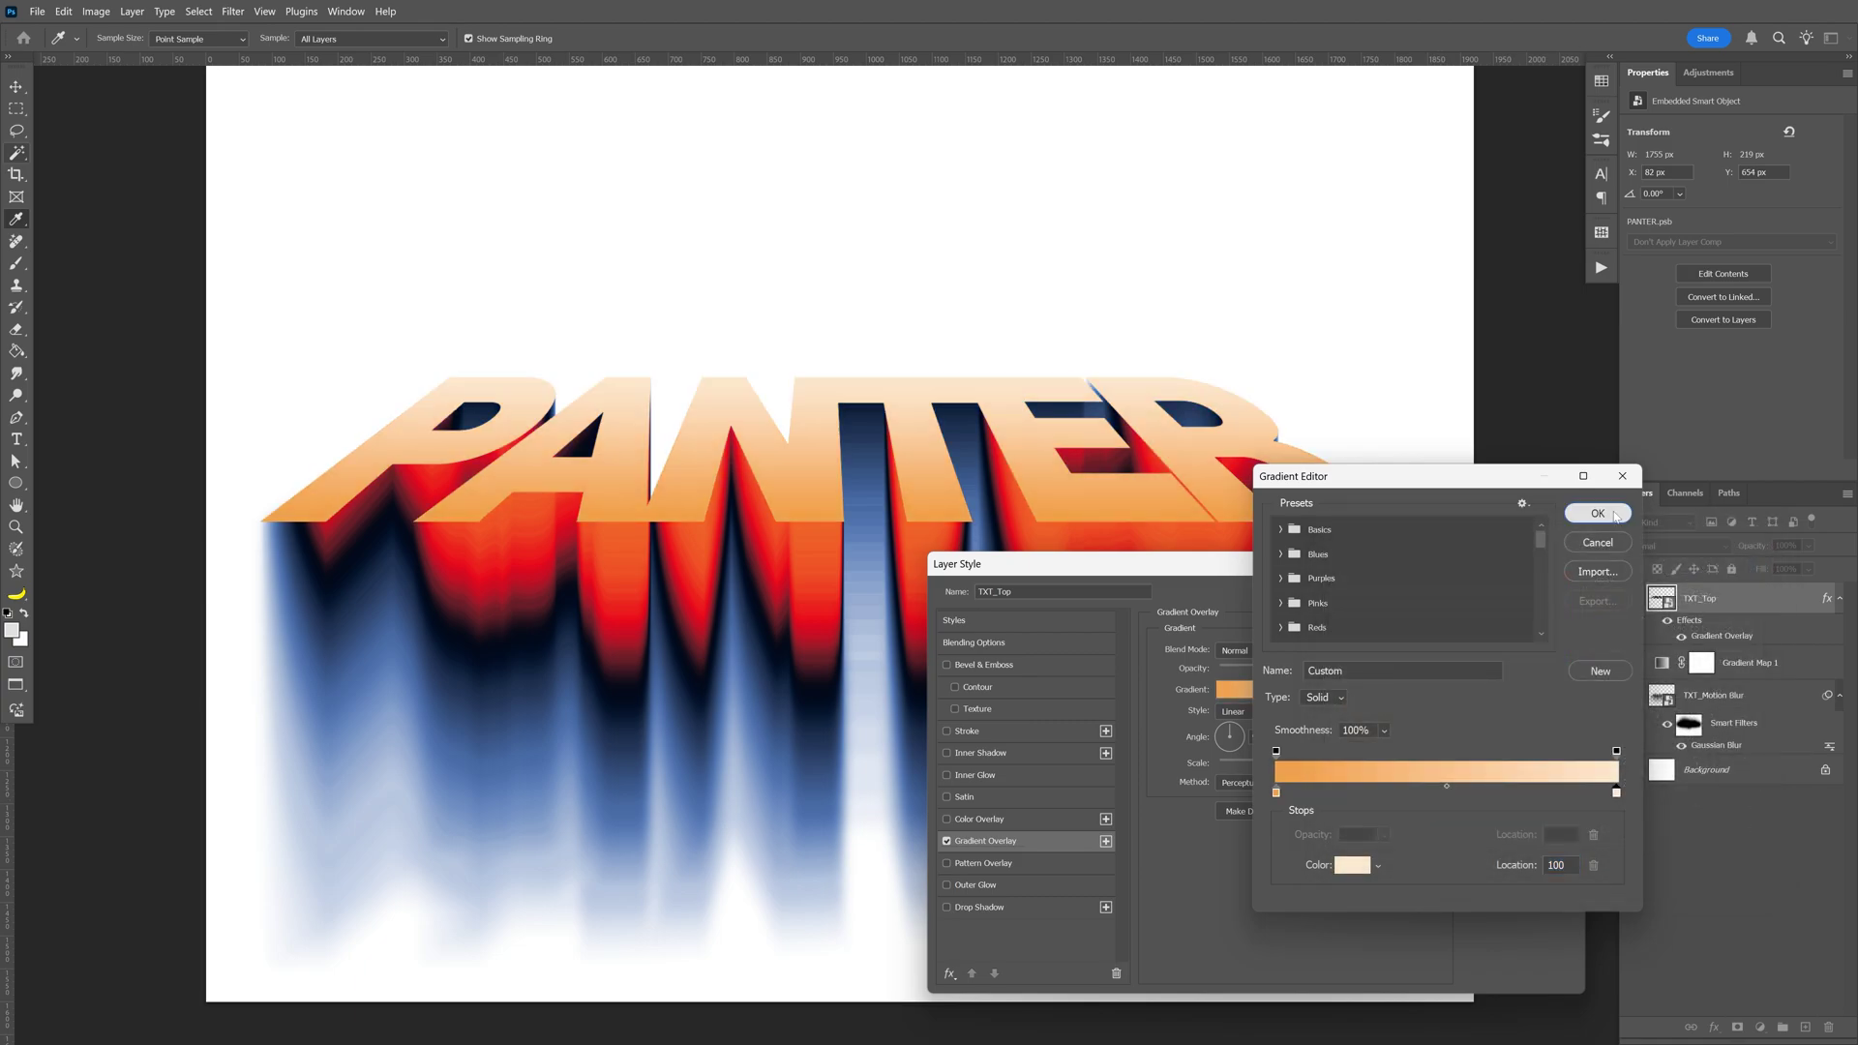
click(1598, 512)
click(1559, 607)
- Merge the PANTER text, blur trail and gradient map layers into one TXT_Top smart object
scroll(1262, 606, down, 1)
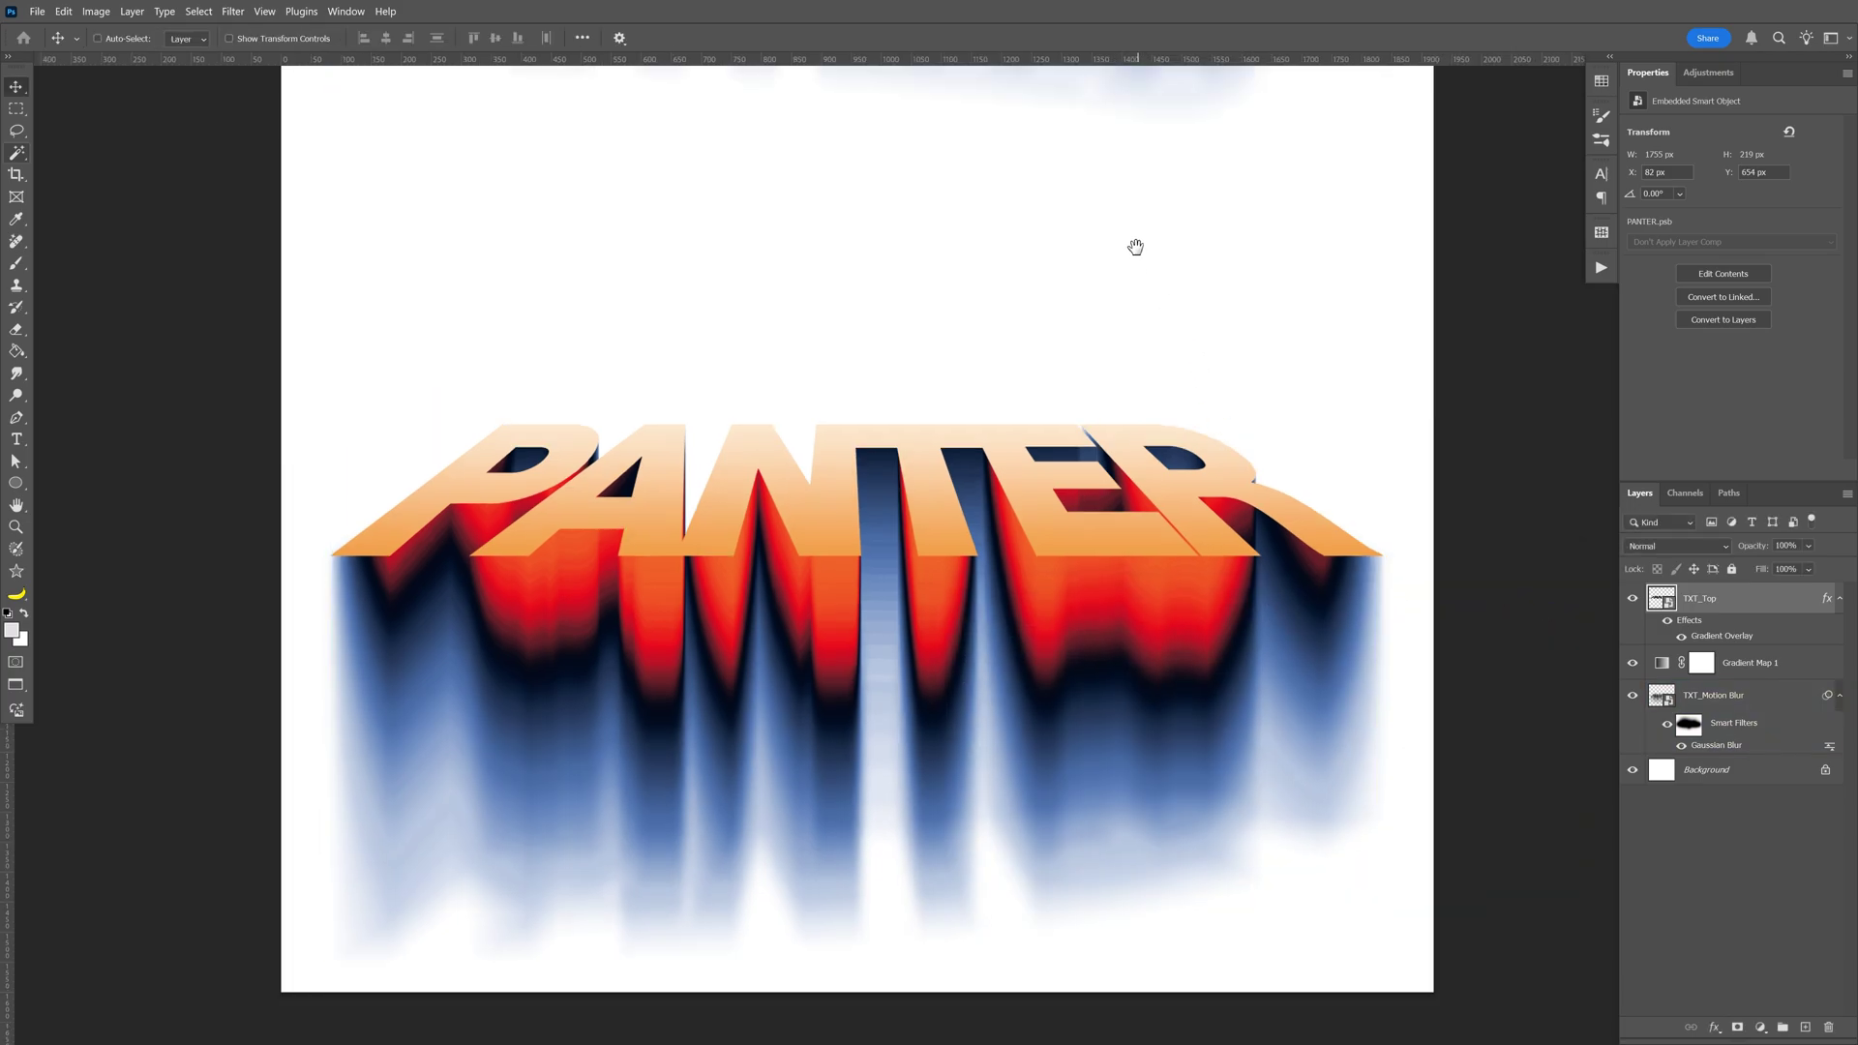
drag(1137, 249, 1112, 443)
scroll(988, 187, up, 3)
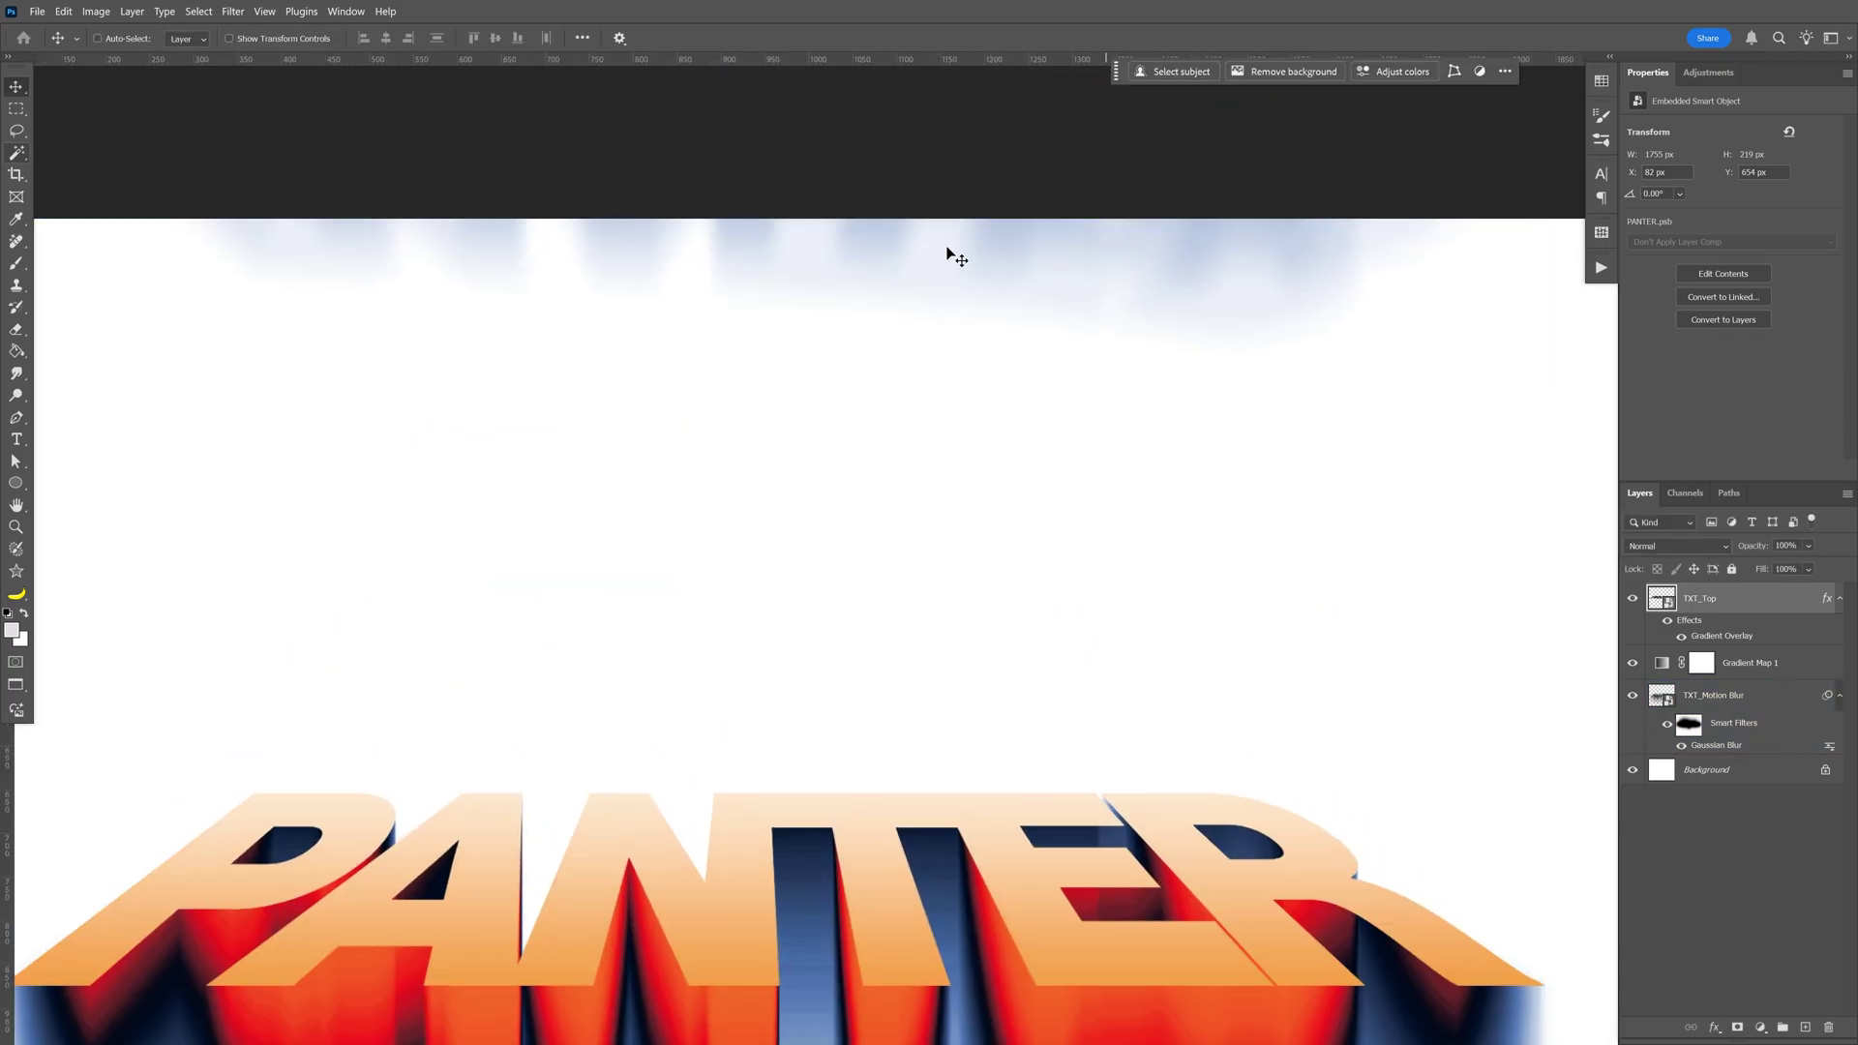
scroll(892, 281, down, 5)
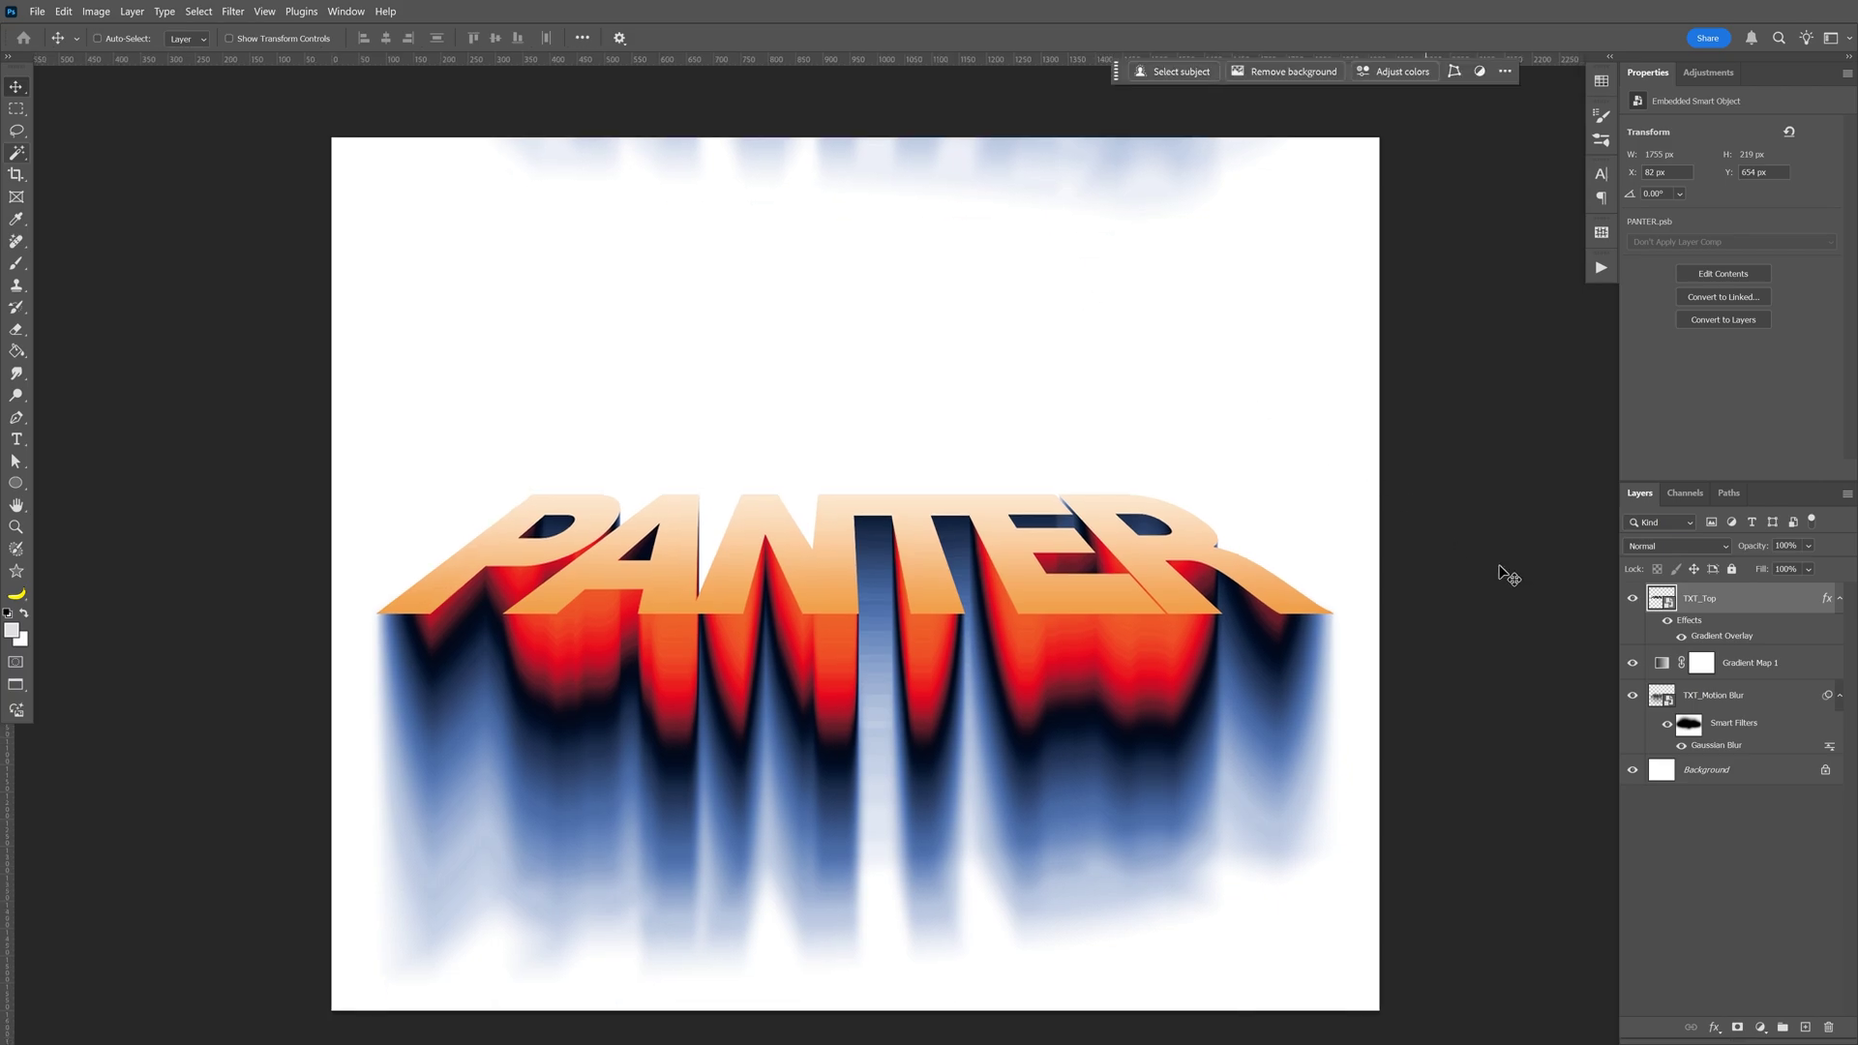
click(1714, 743)
key(ctrl+alt+a)
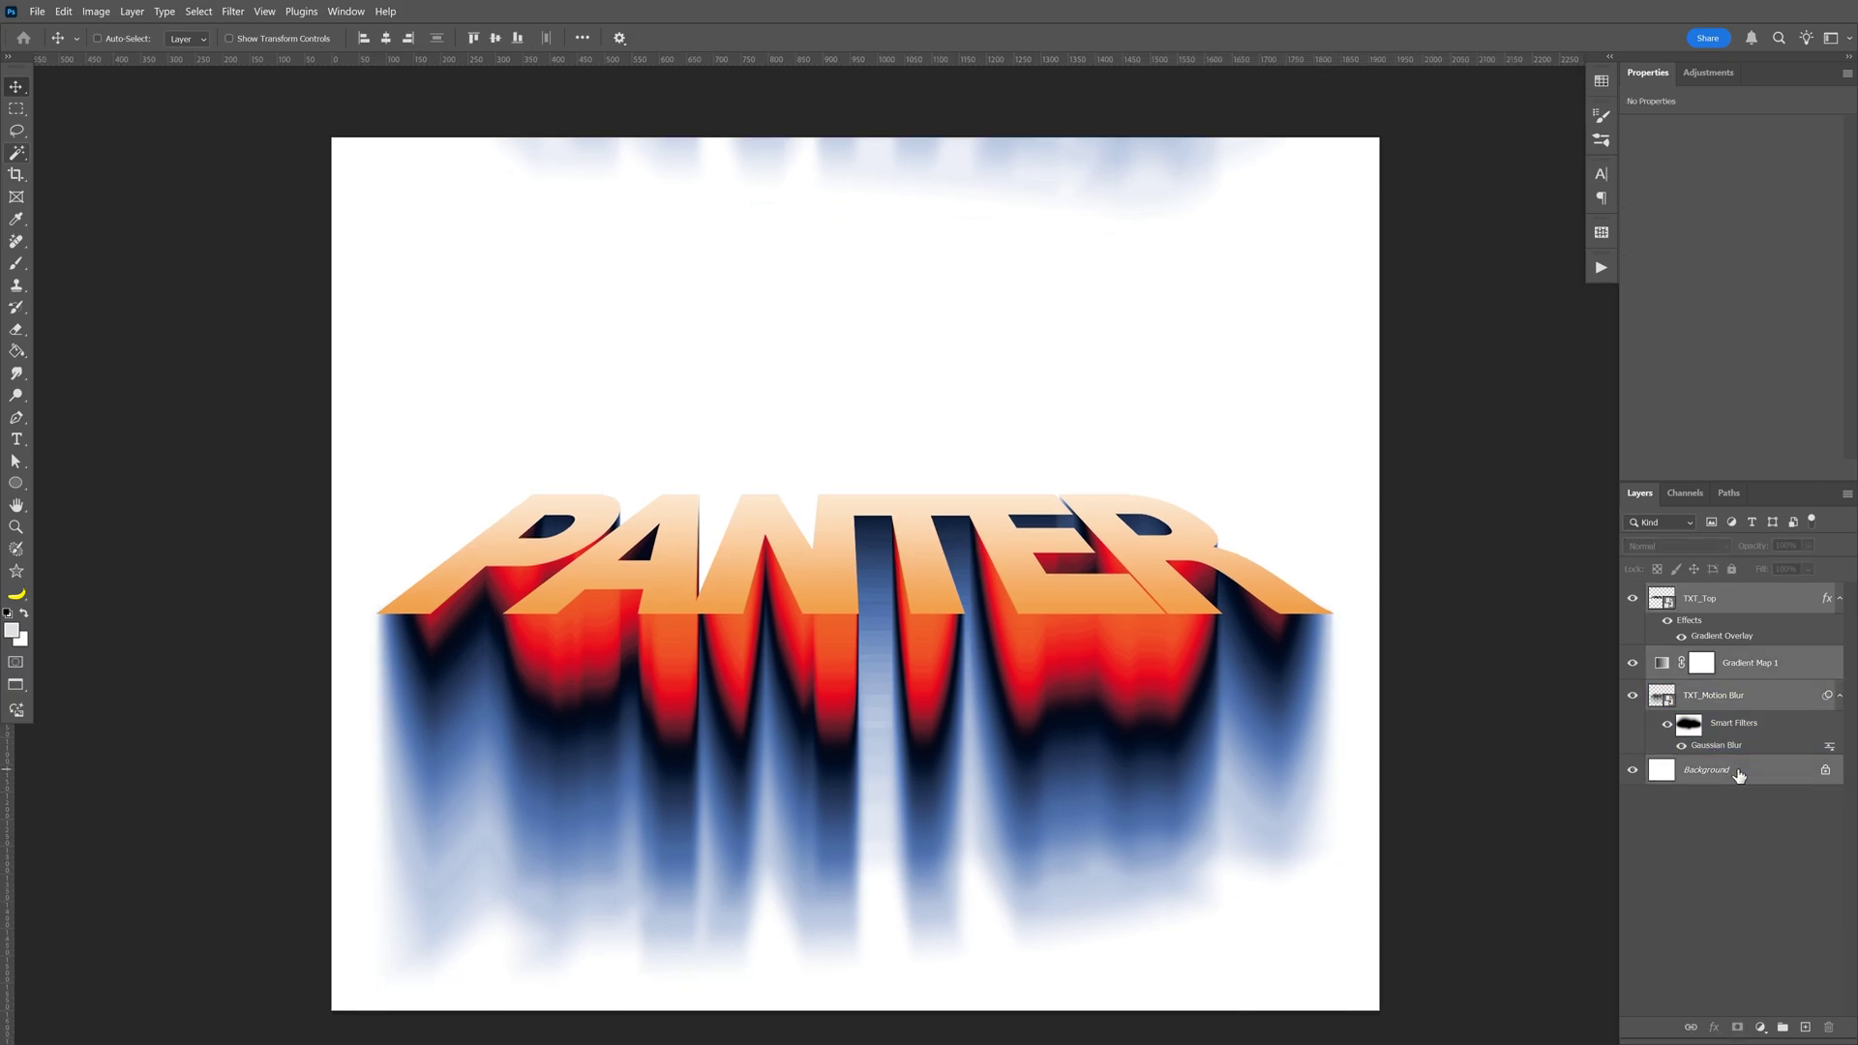
right_click(1739, 774)
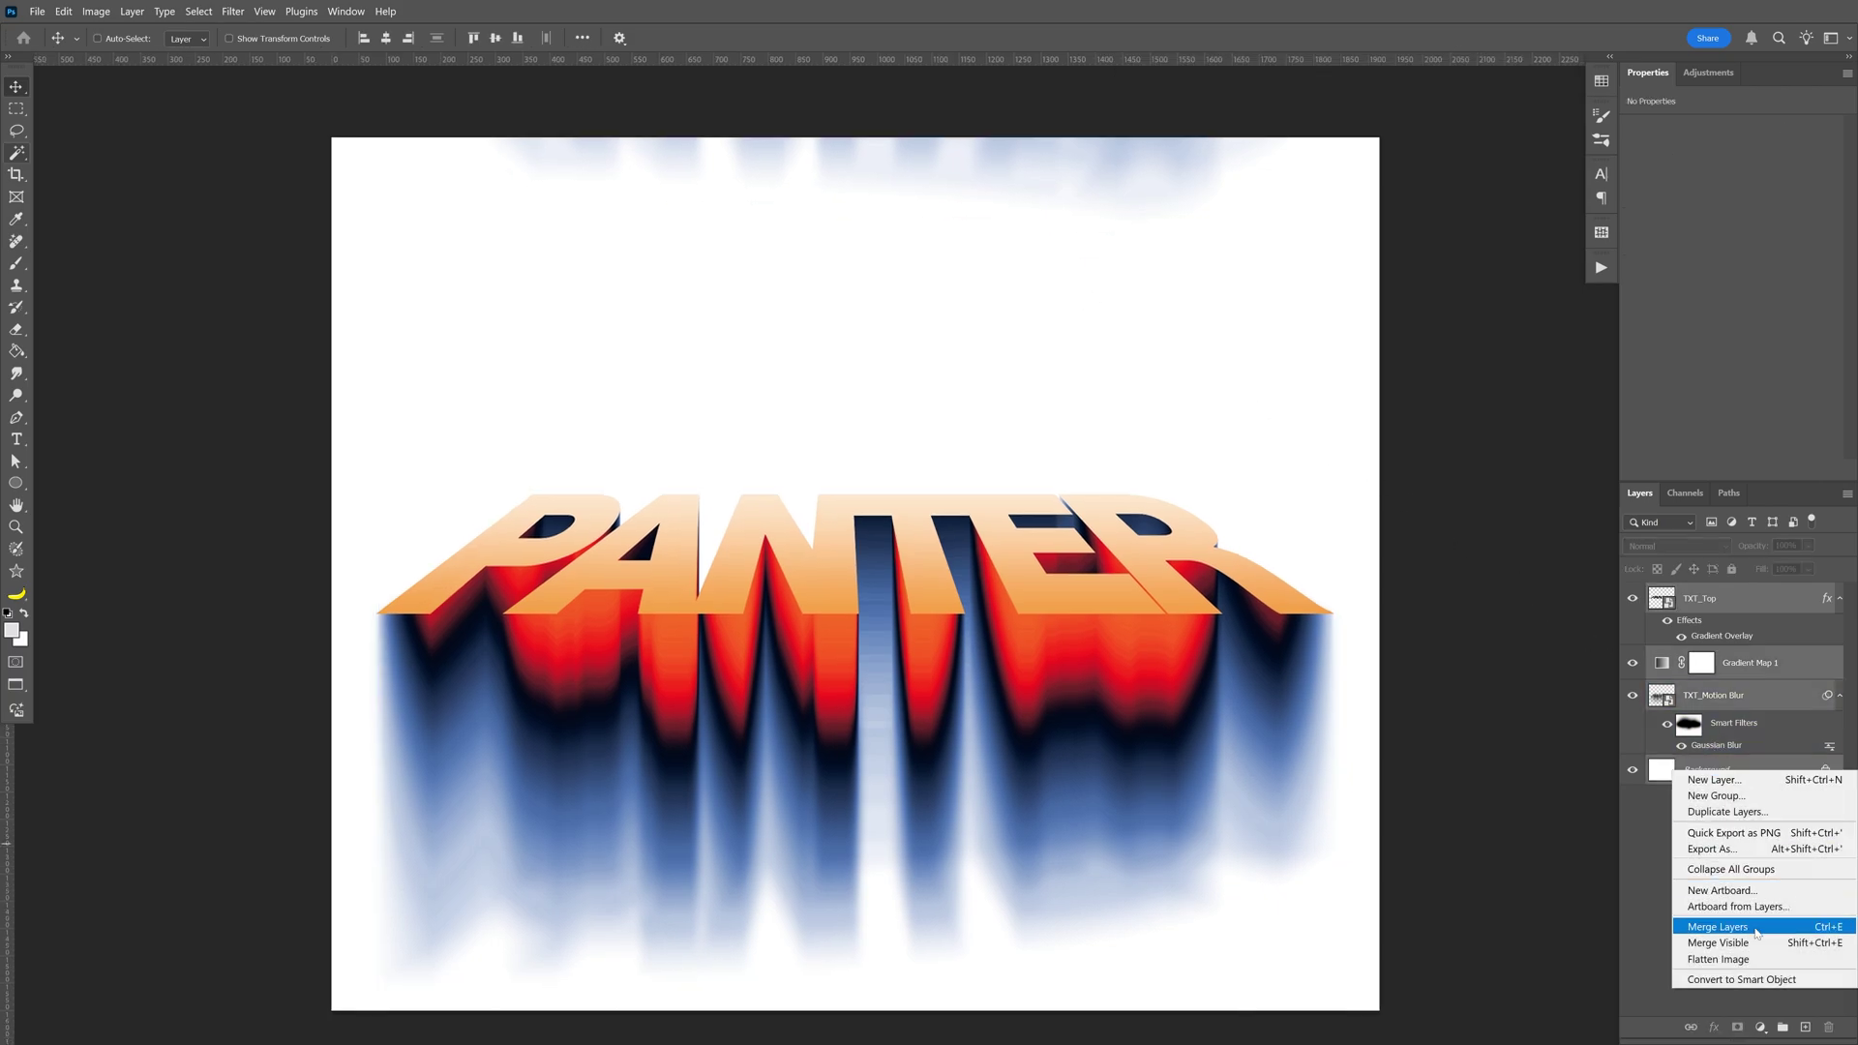
click(1762, 983)
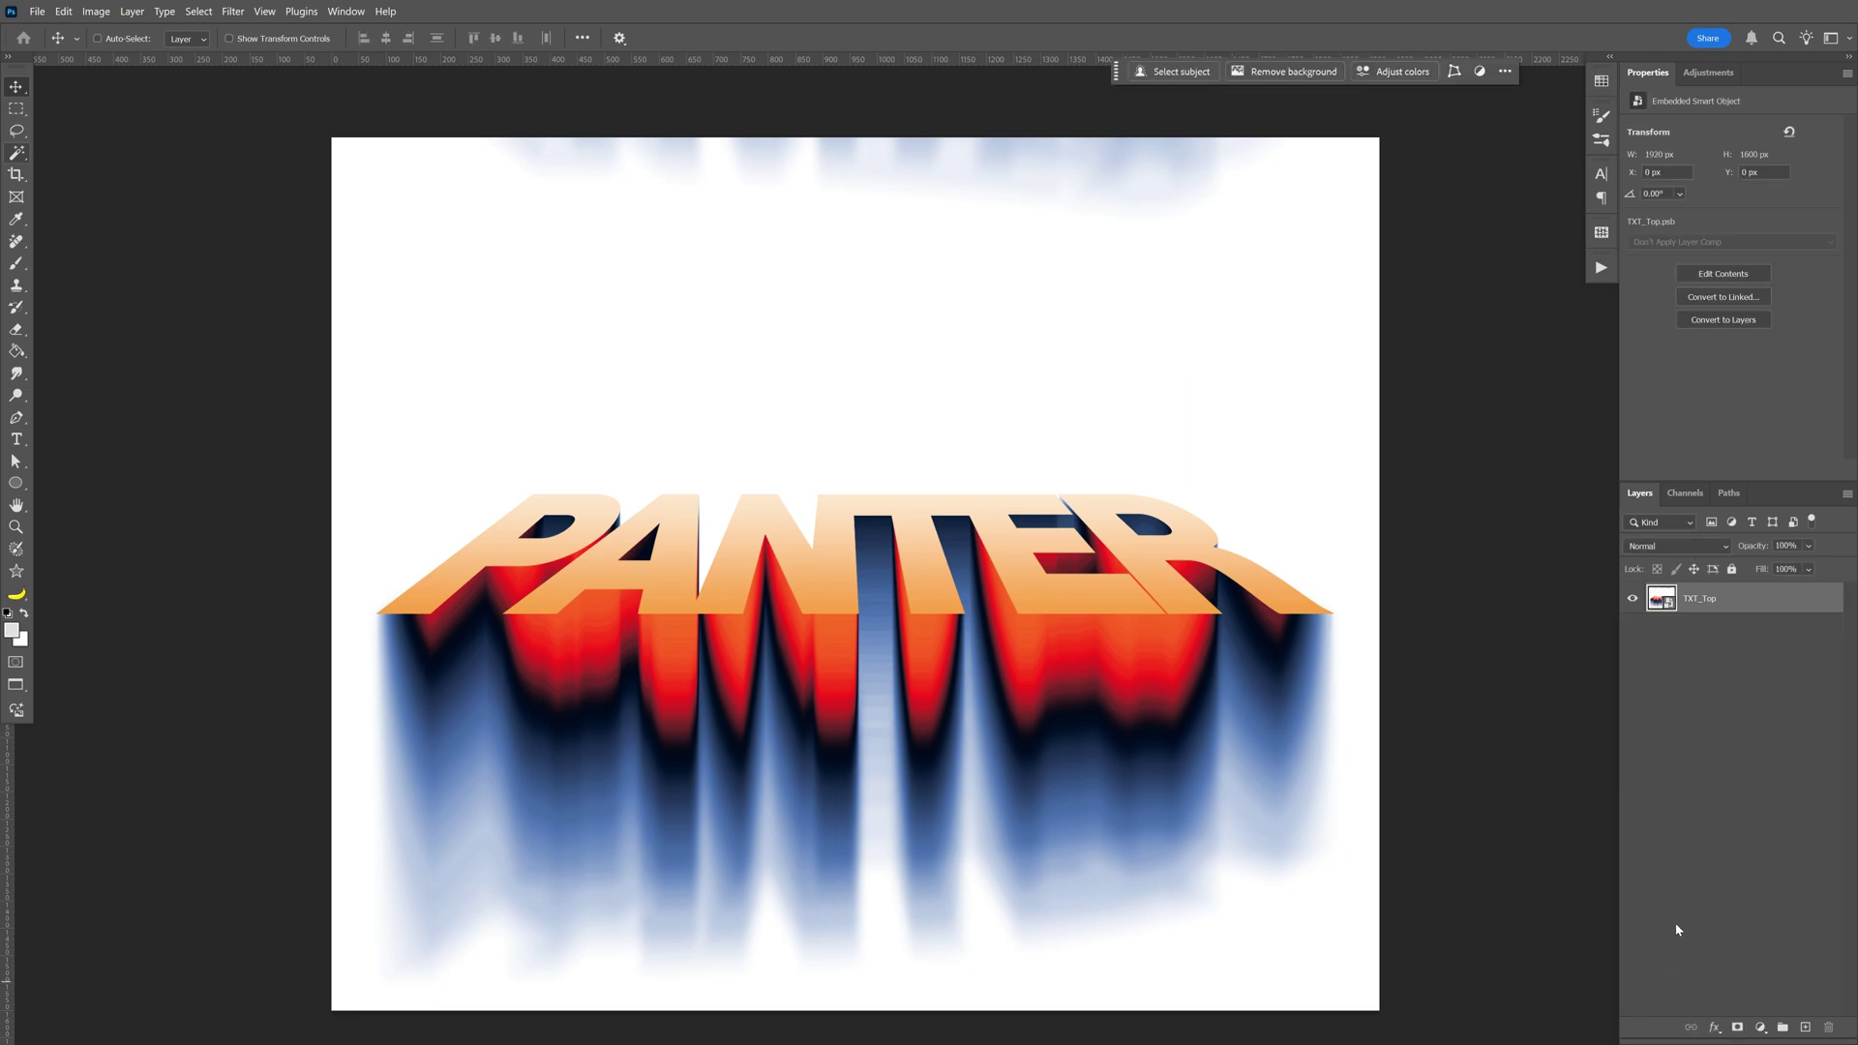
- Crop the canvas top down below the stray blue blur above PANTER
click(17, 174)
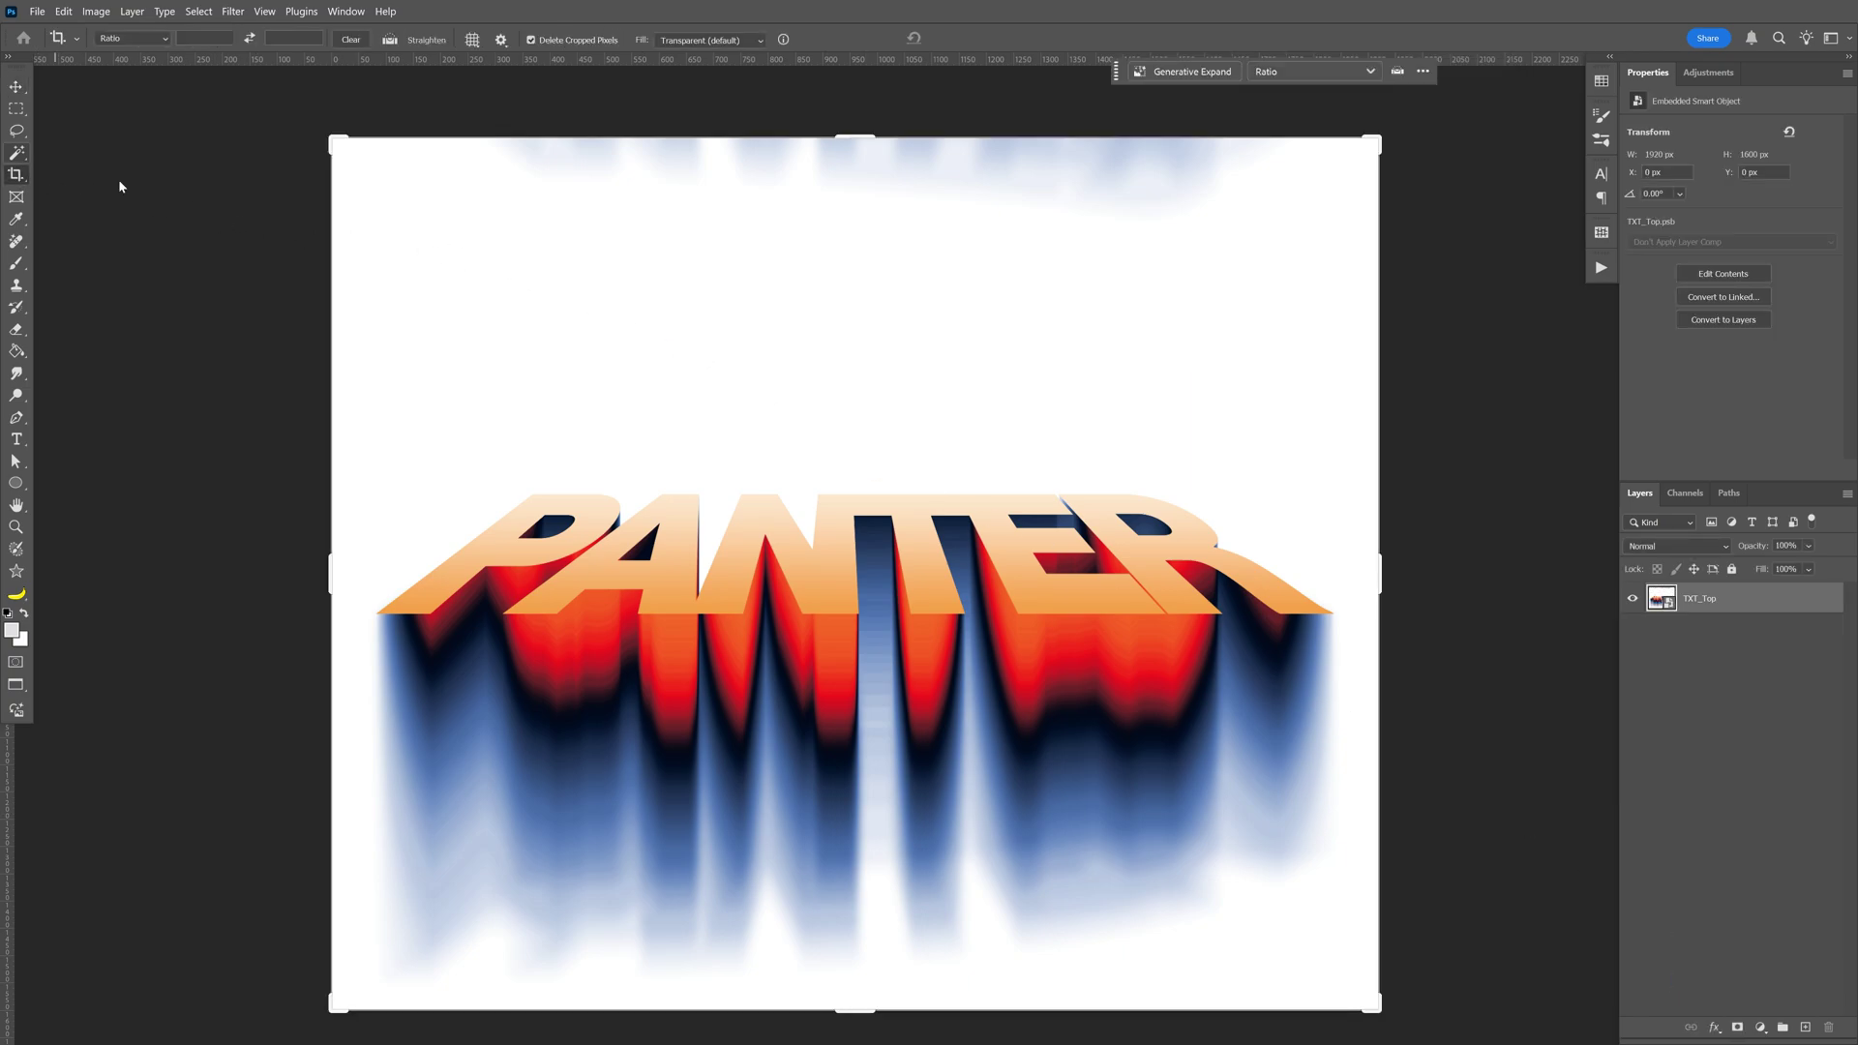
drag(856, 145, 870, 224)
key(Return)
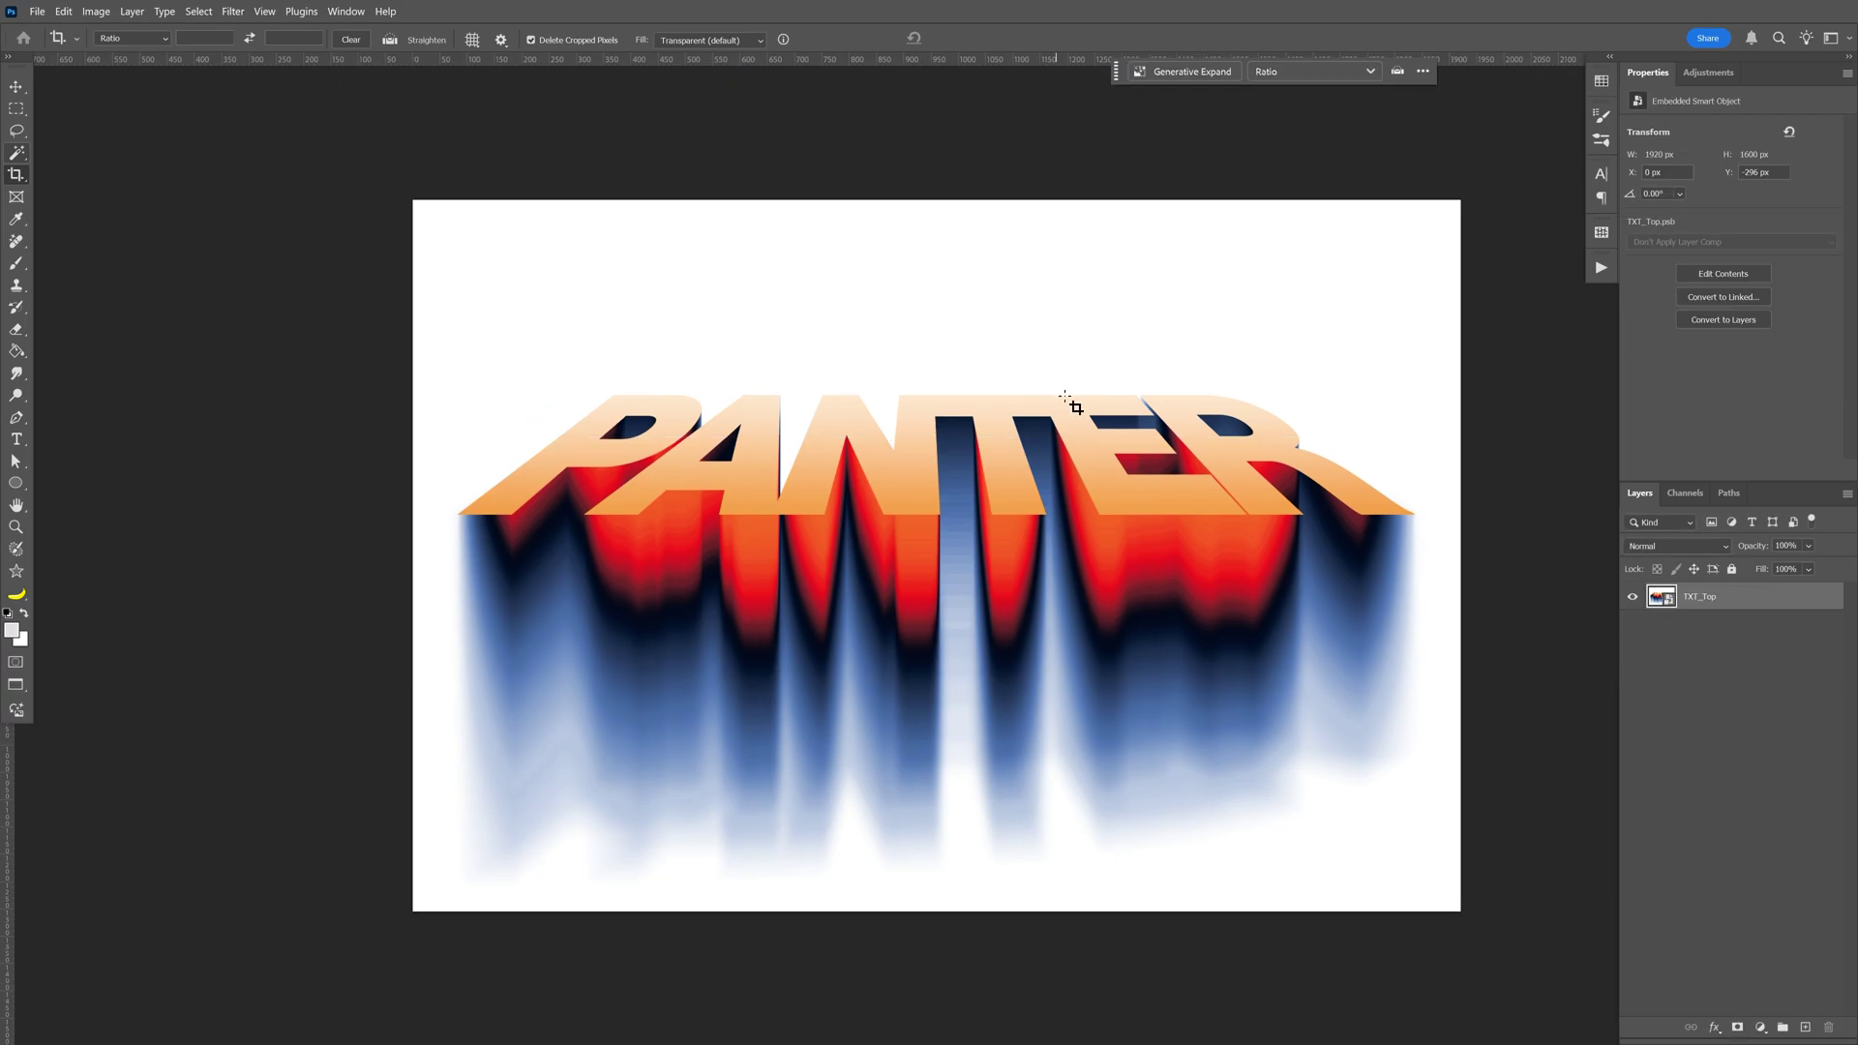
key(v)
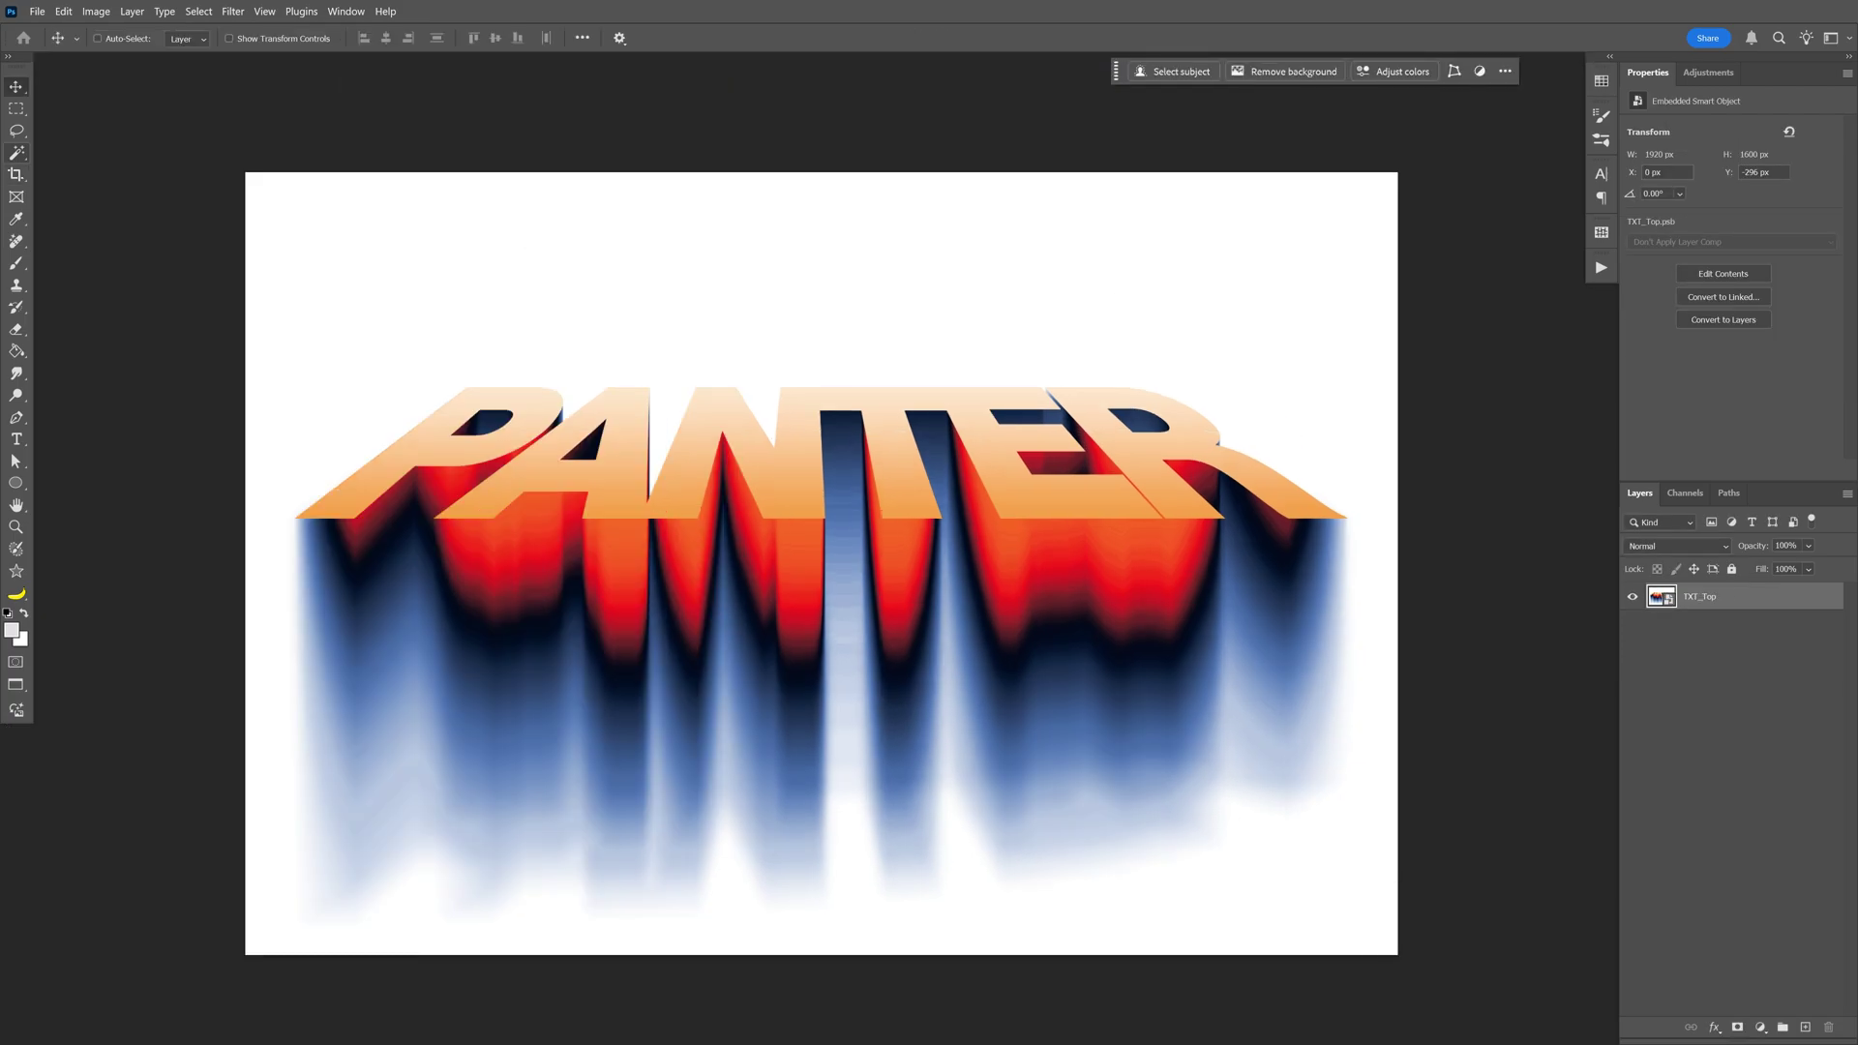